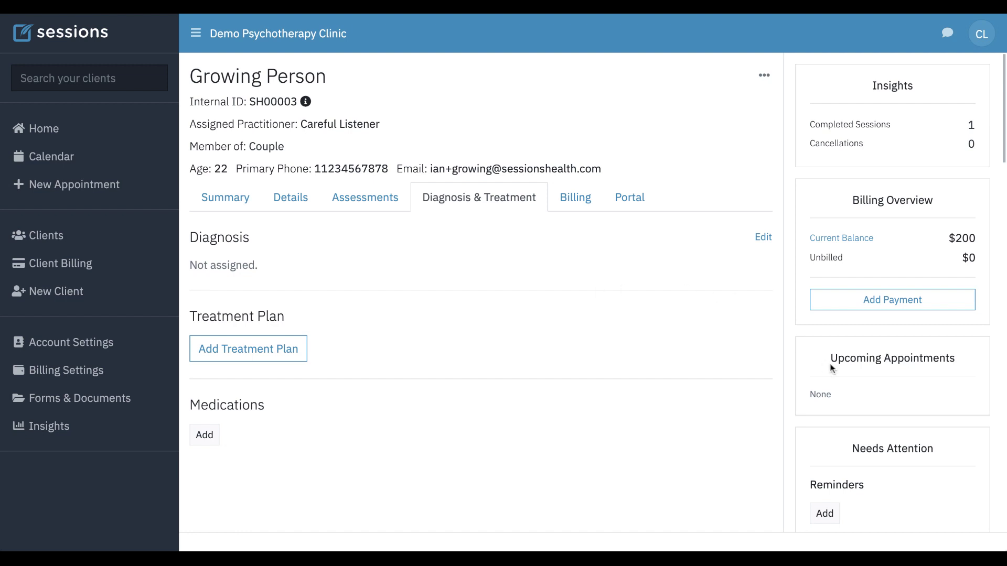
# Step: Open the Dec 7 note and add diagnosis F41.1 Generalized anxiety disorder via a 'general' search
pyautogui.scroll(-1, 831, 367)
pyautogui.scroll(-3, 831, 366)
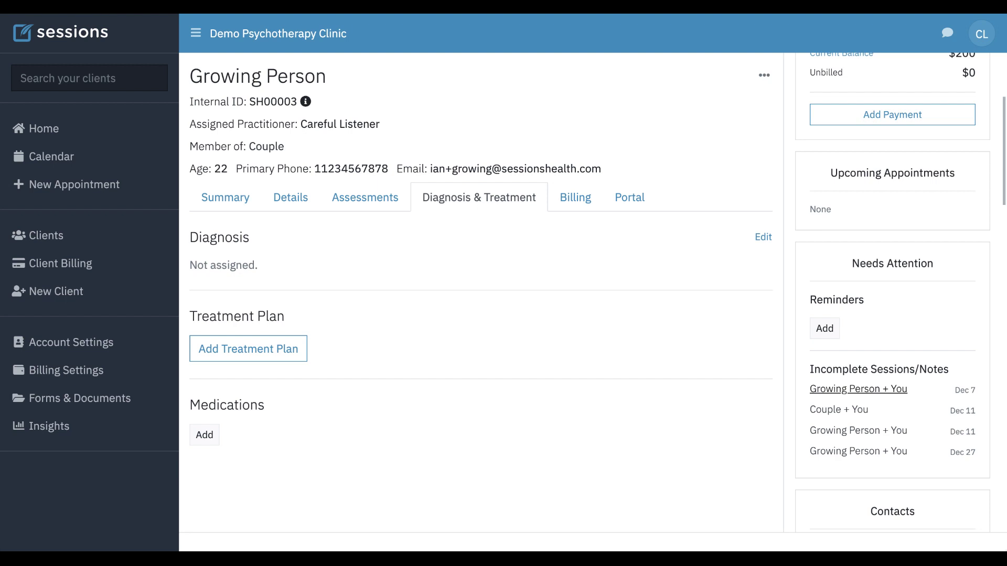
pyautogui.click(858, 388)
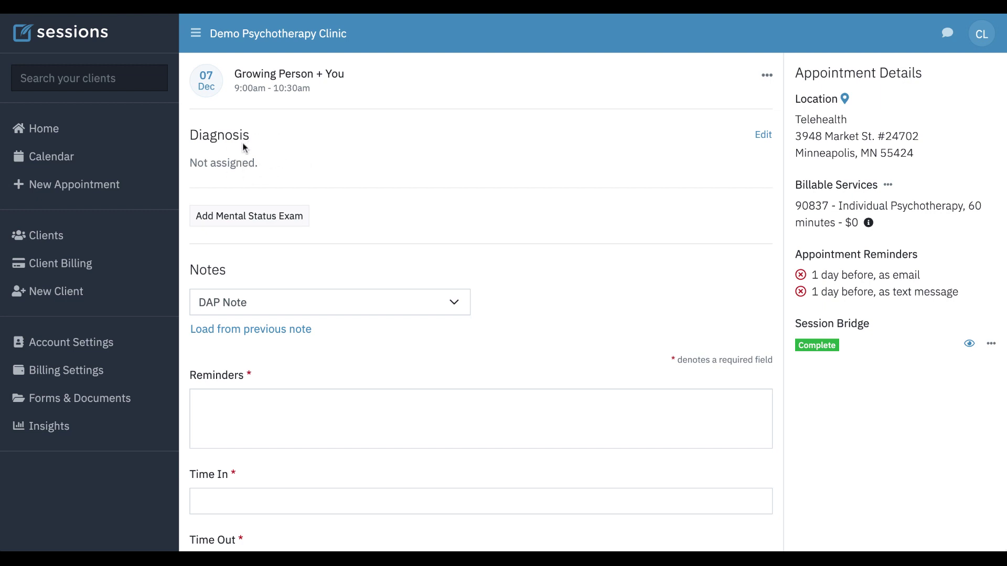
pyautogui.click(762, 137)
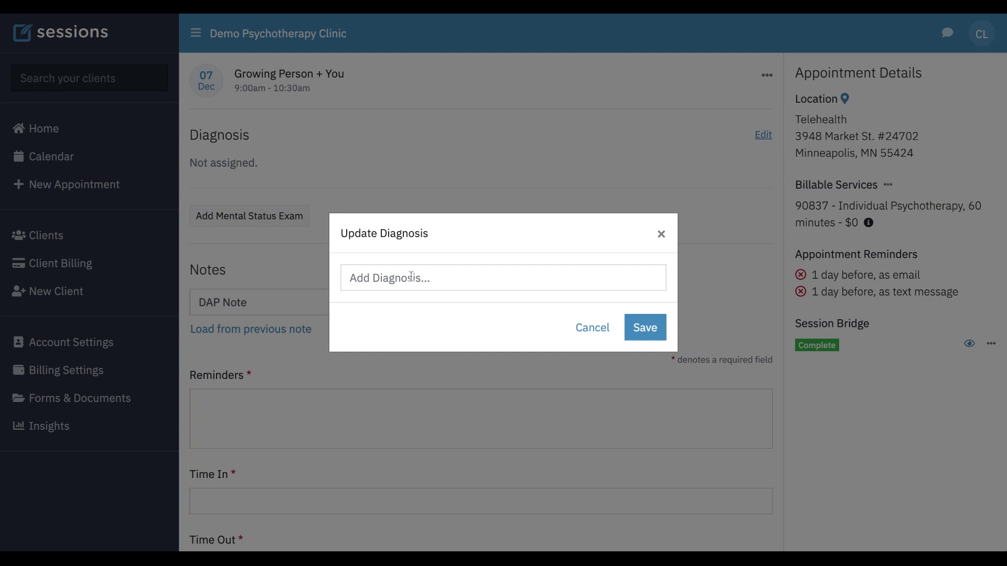
pyautogui.click(411, 277)
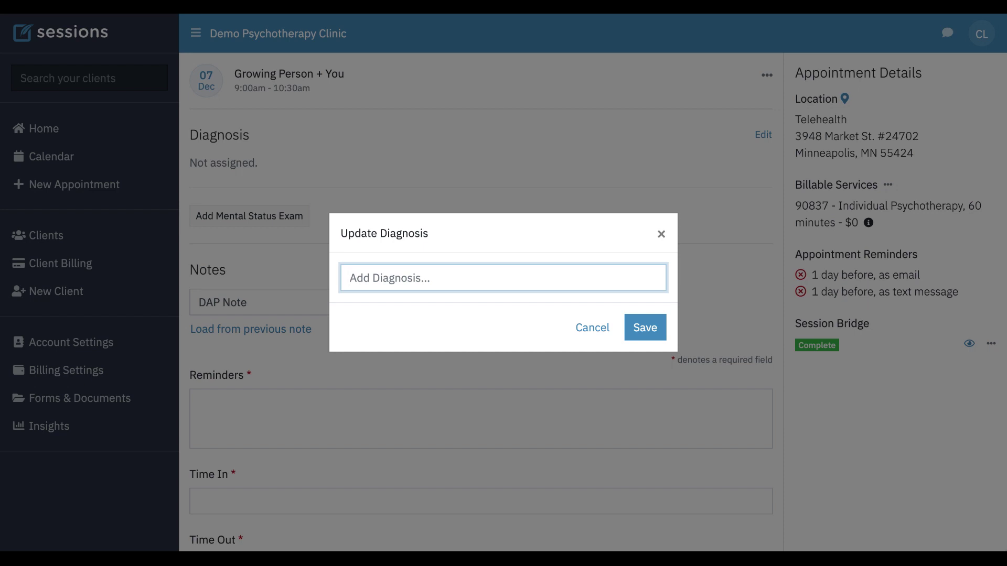
pyautogui.write('general')
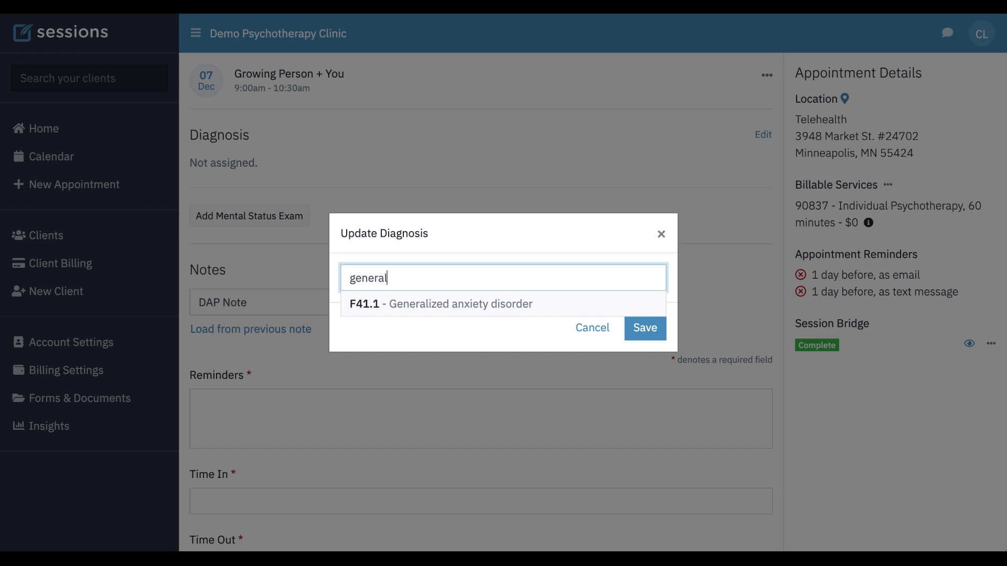
pyautogui.click(450, 308)
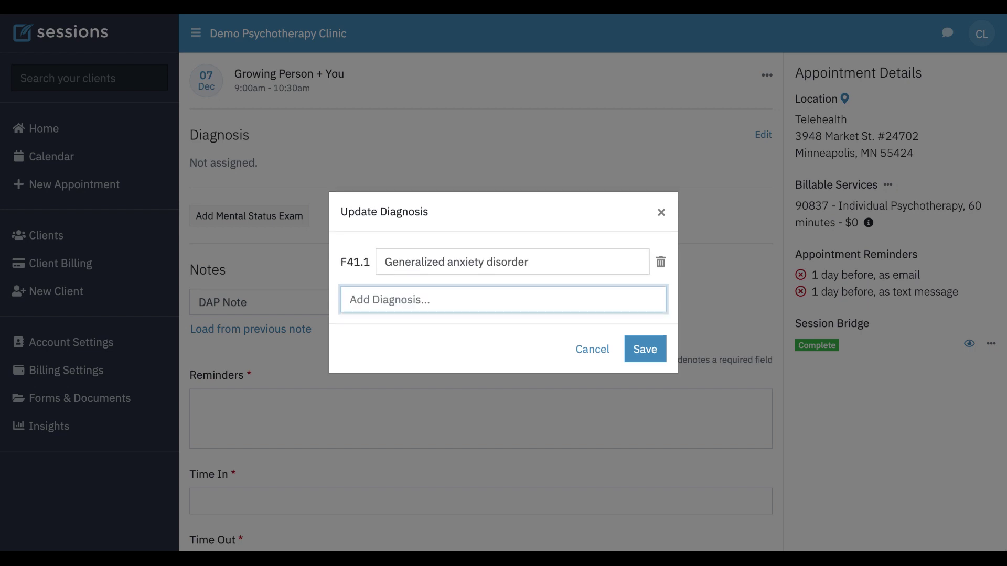
pyautogui.click(546, 260)
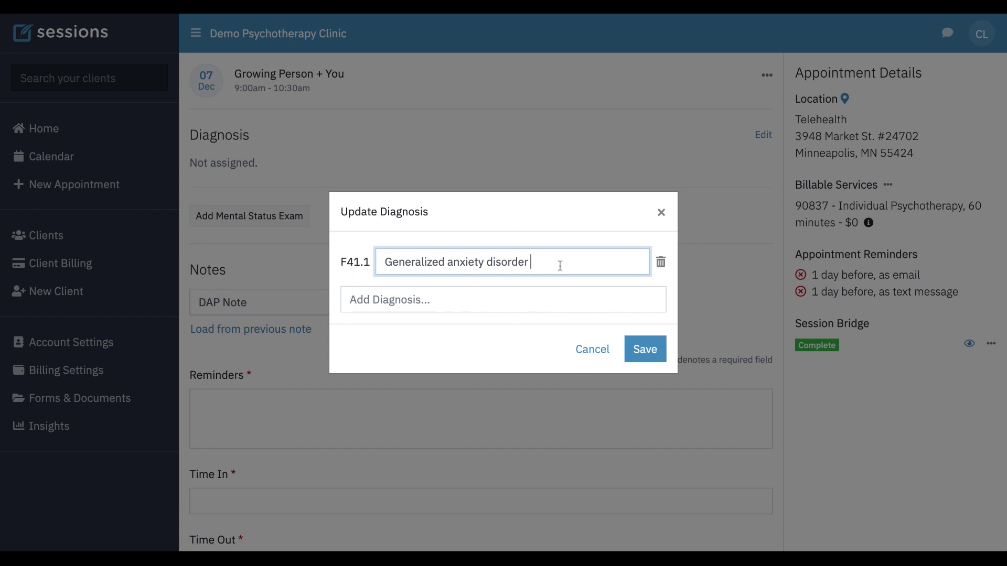
# Step: Add an (other) diagnosis 'Developmental trauma disorder r/o borderline personality dx' and save both diagnoses
pyautogui.click(390, 301)
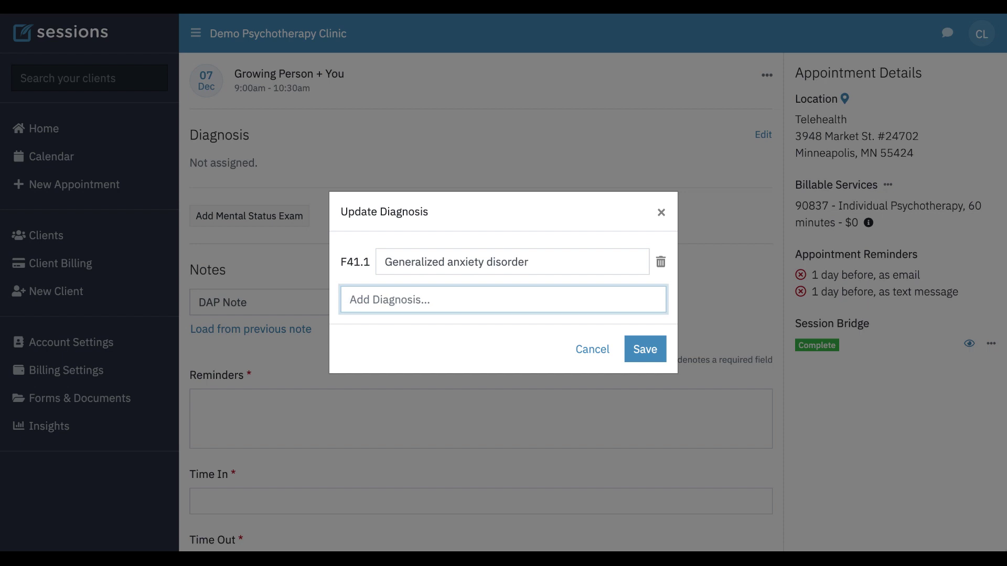
pyautogui.write('other')
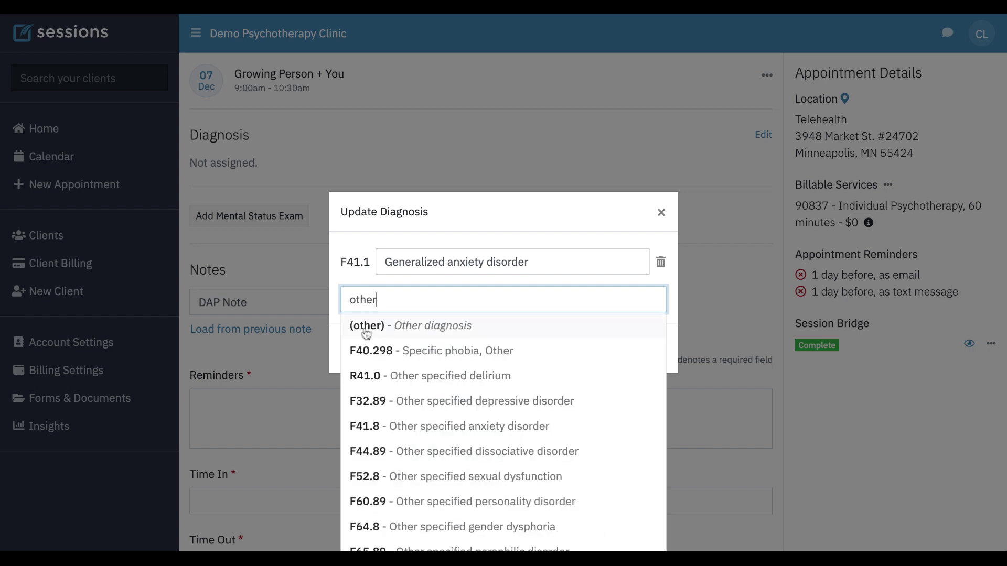
pyautogui.click(417, 331)
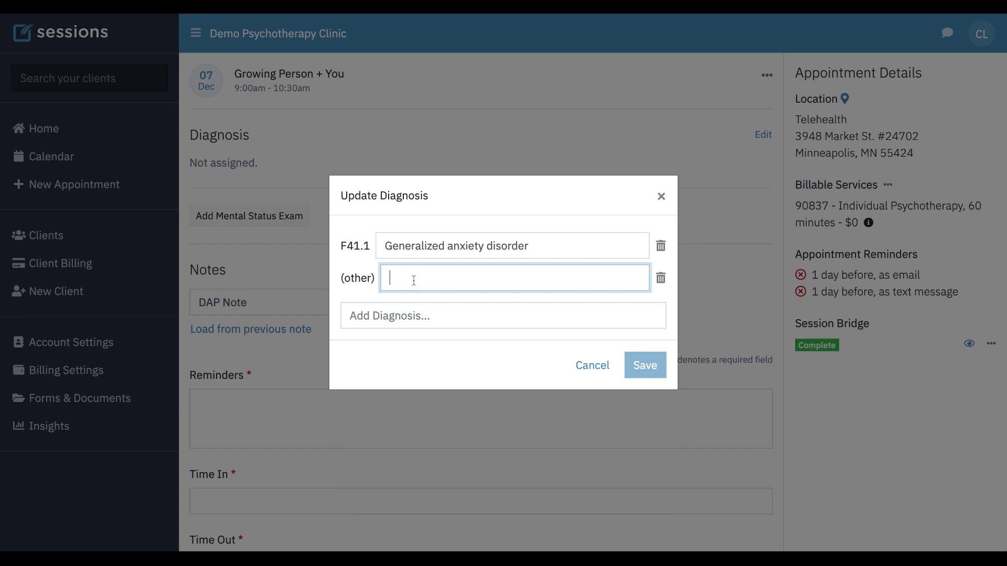
pyautogui.write('Develop')
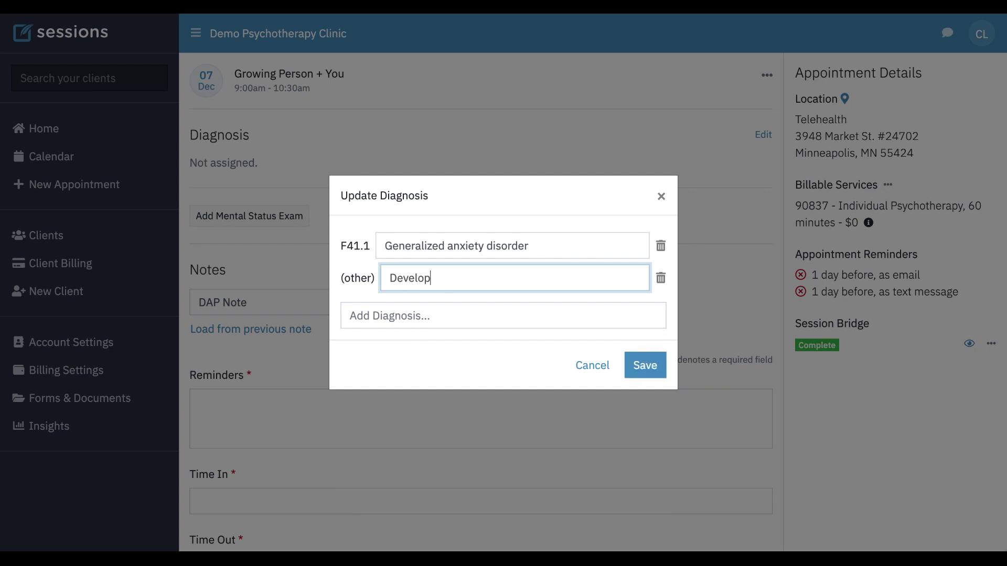
pyautogui.write('mental trauma disorder')
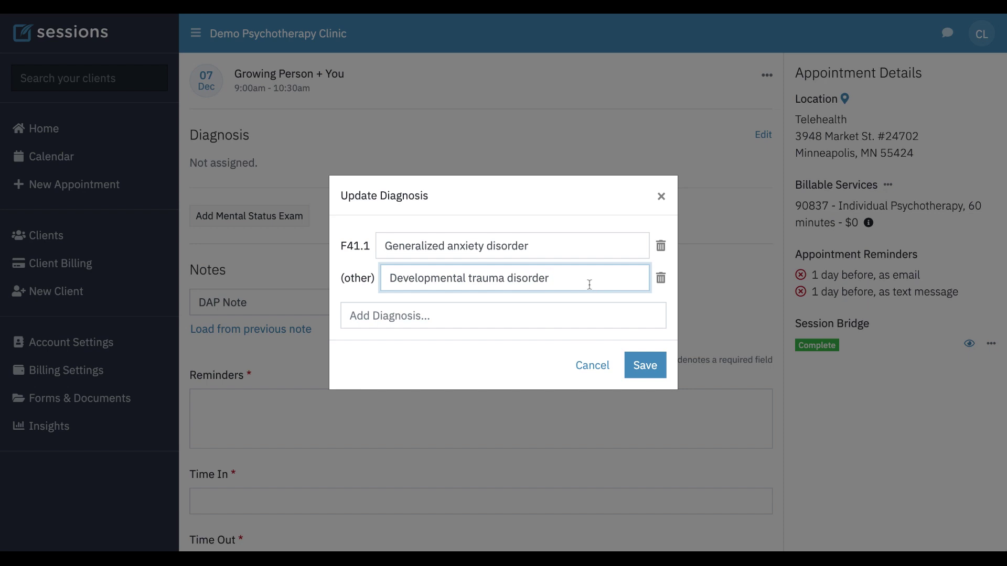
pyautogui.write('r/o borderline personality')
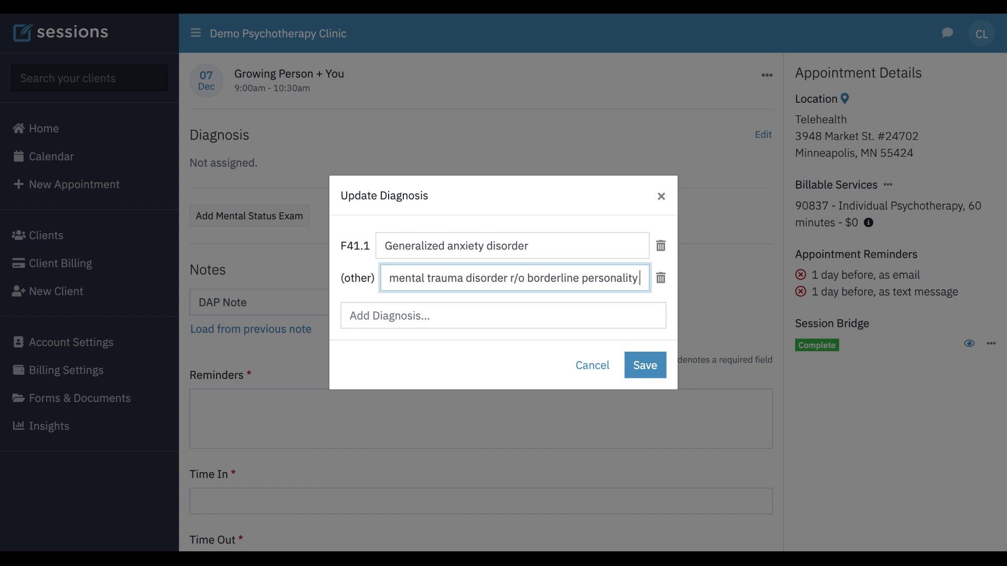
pyautogui.write('dx')
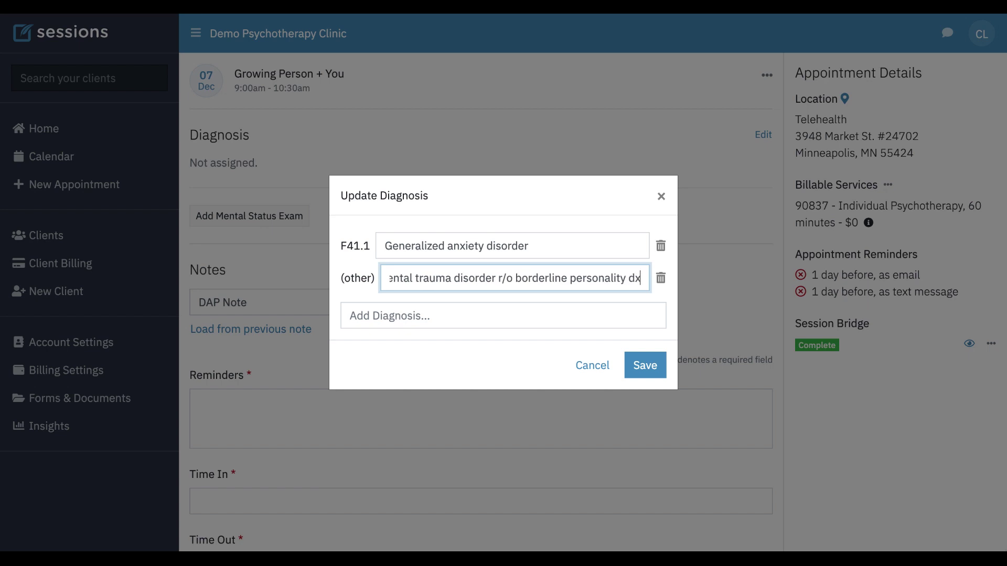
pyautogui.click(647, 368)
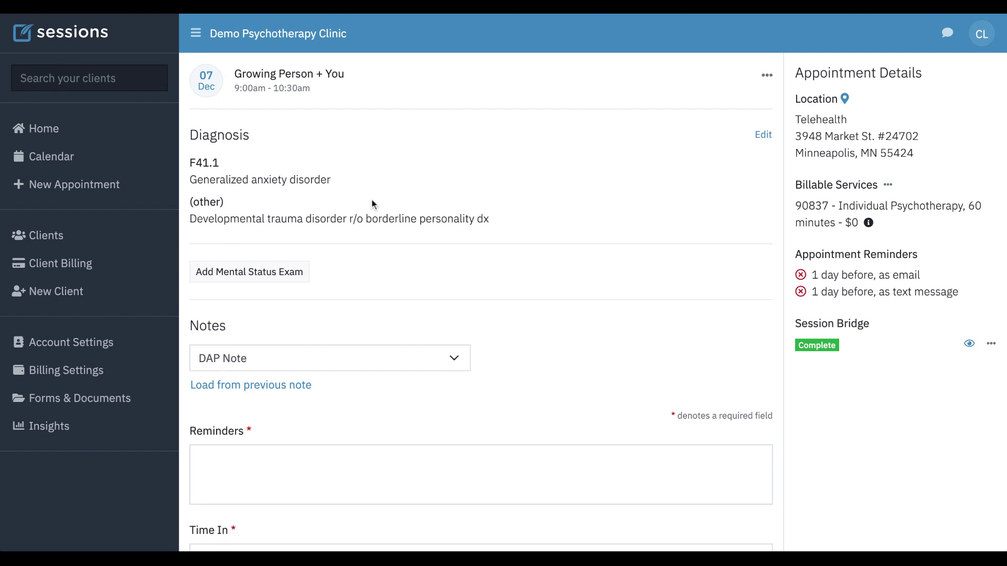
# Step: Add a mental status exam with every field marked Within normal limits
pyautogui.scroll(-1, 386, 252)
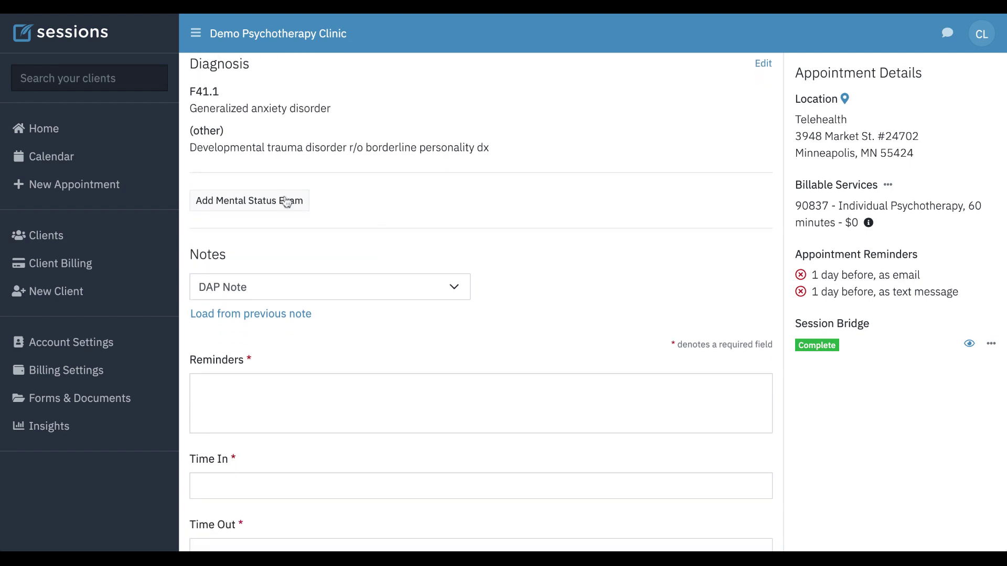
pyautogui.click(265, 206)
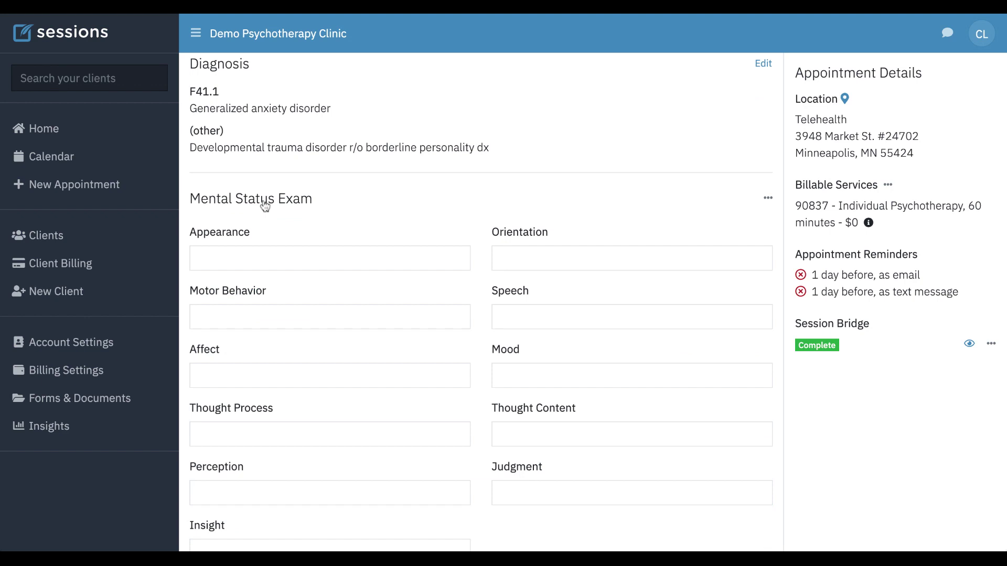
pyautogui.click(769, 201)
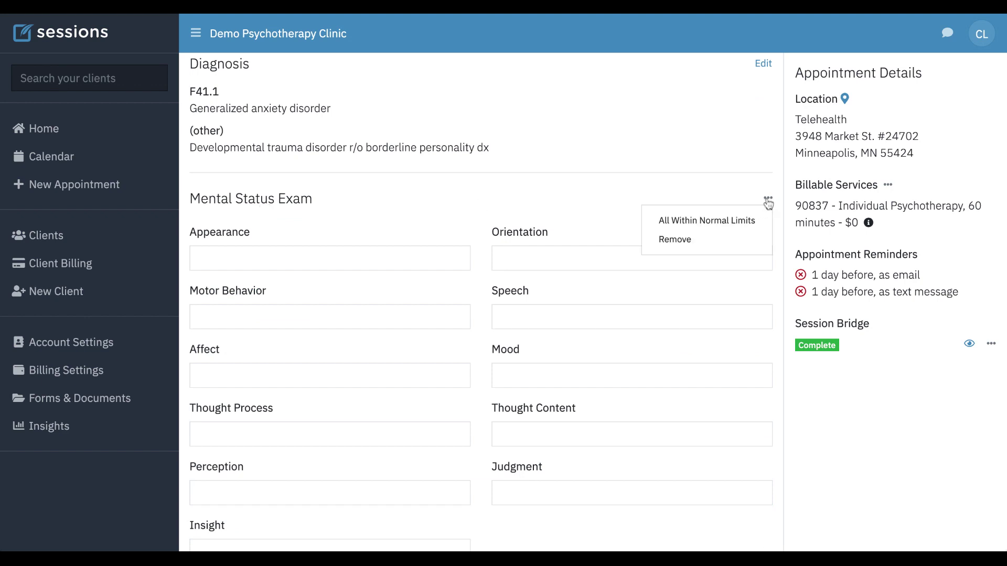
pyautogui.click(697, 225)
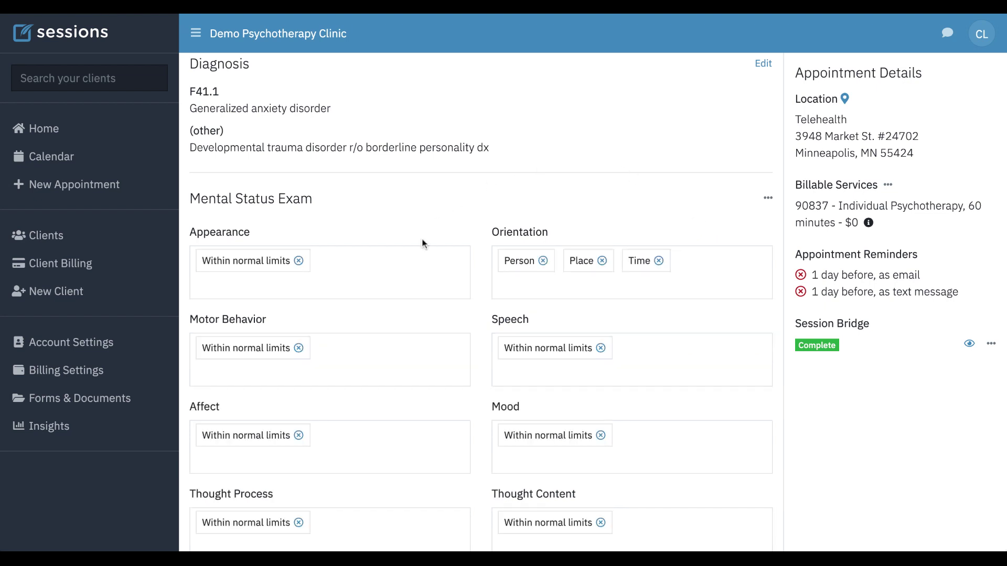
# Step: Change the exam's Affect from normal limits to Labile
pyautogui.scroll(-3, 422, 242)
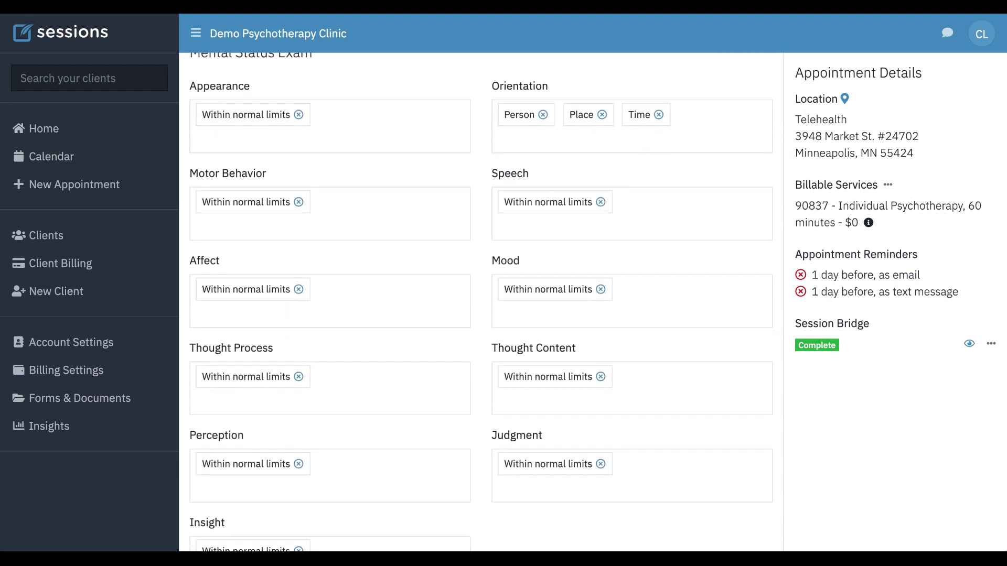
pyautogui.scroll(1, 480, 303)
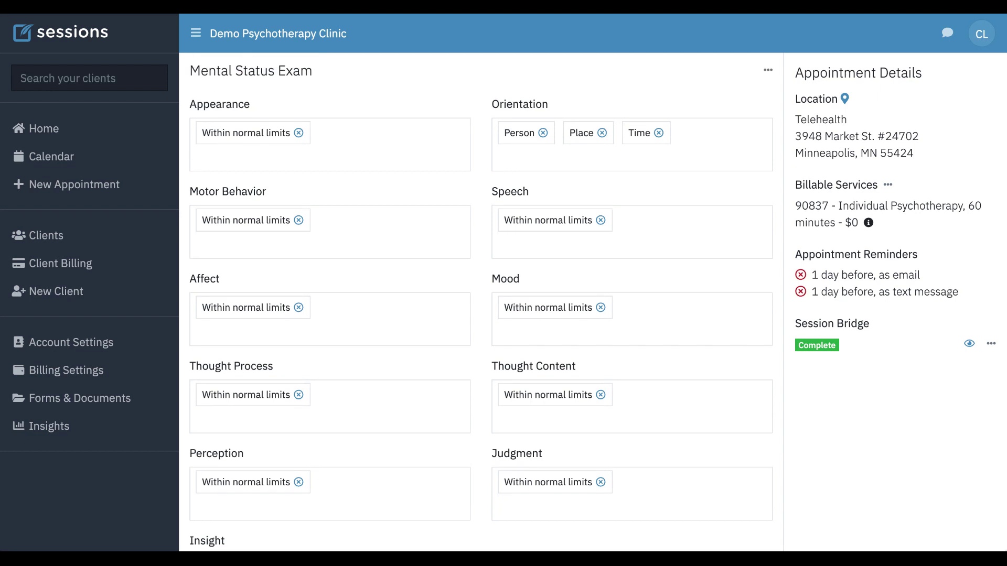
pyautogui.click(299, 308)
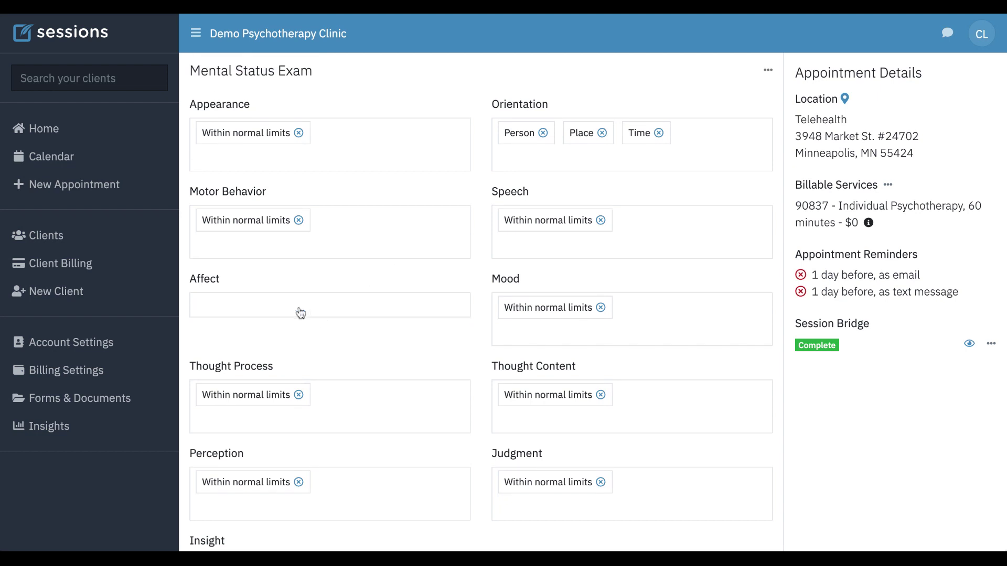
pyautogui.click(243, 308)
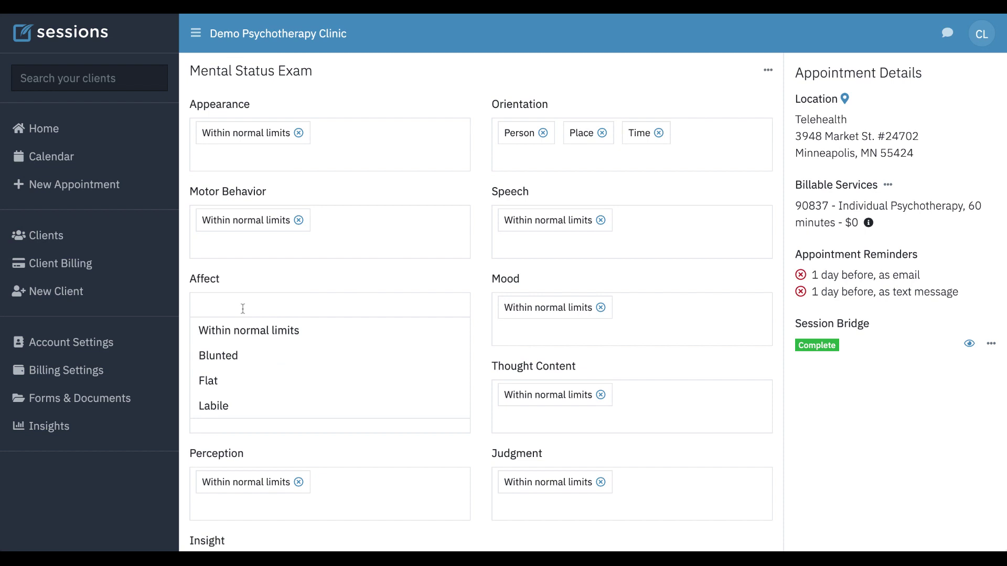
pyautogui.click(228, 407)
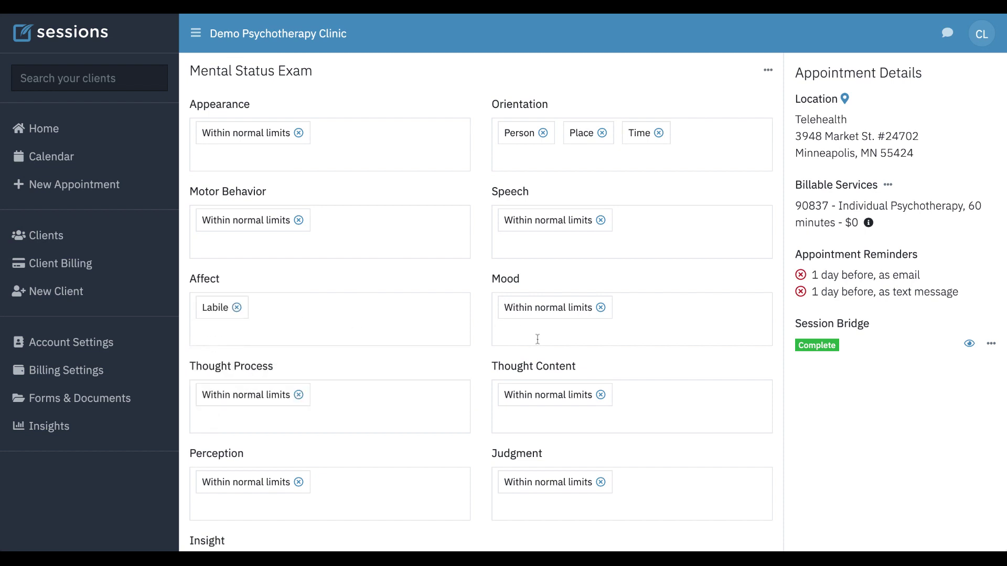
# Step: Replace Thought Content with 'bizarre', leaving Judgment unchanged
pyautogui.scroll(-1, 534, 393)
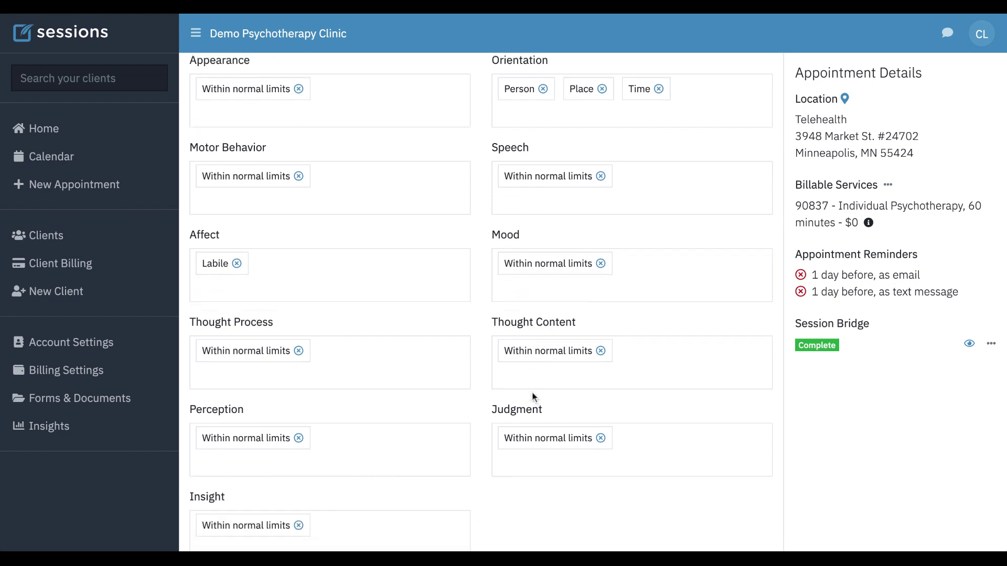
pyautogui.click(600, 348)
pyautogui.click(549, 344)
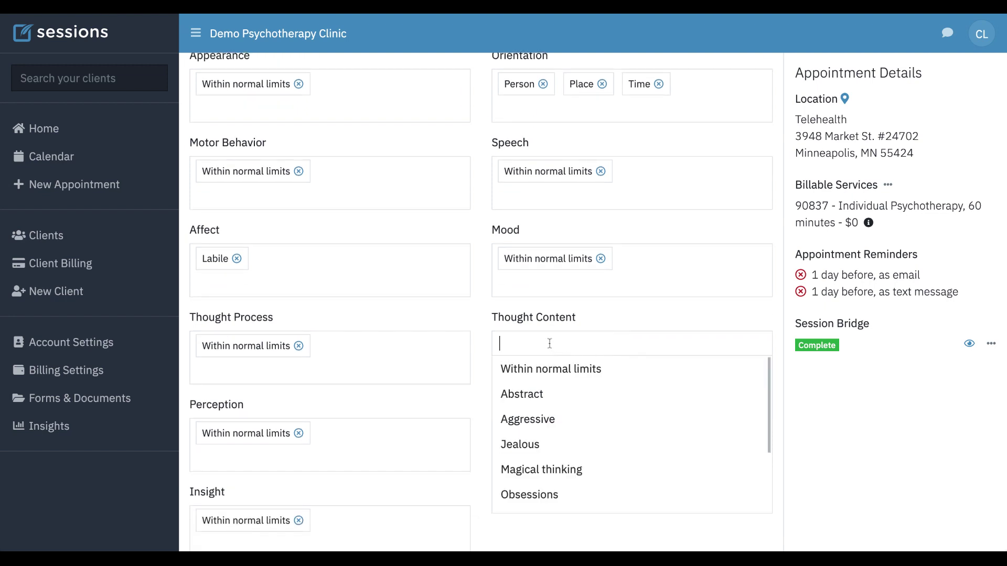
pyautogui.write('bizar')
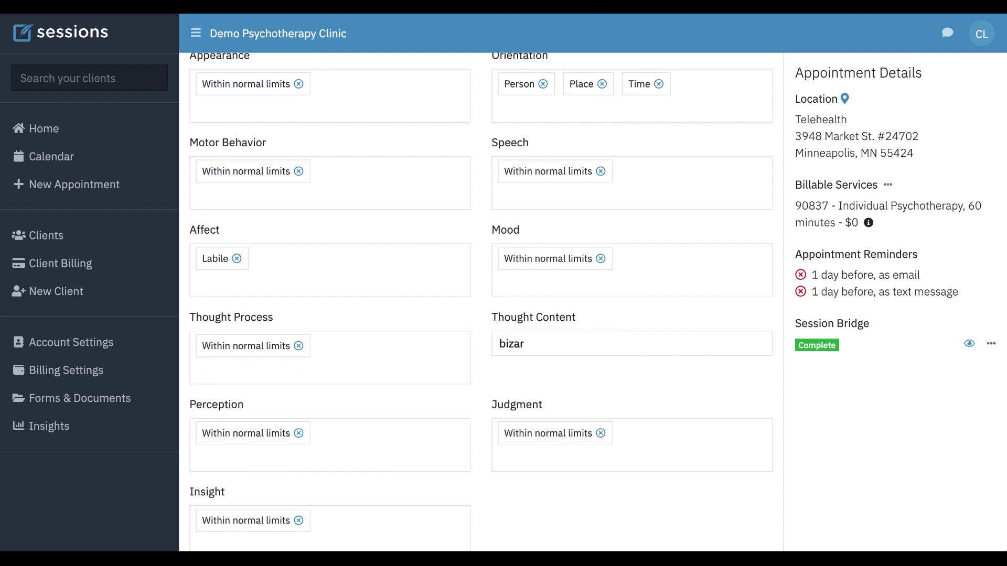
pyautogui.write('re')
pyautogui.press('Return')
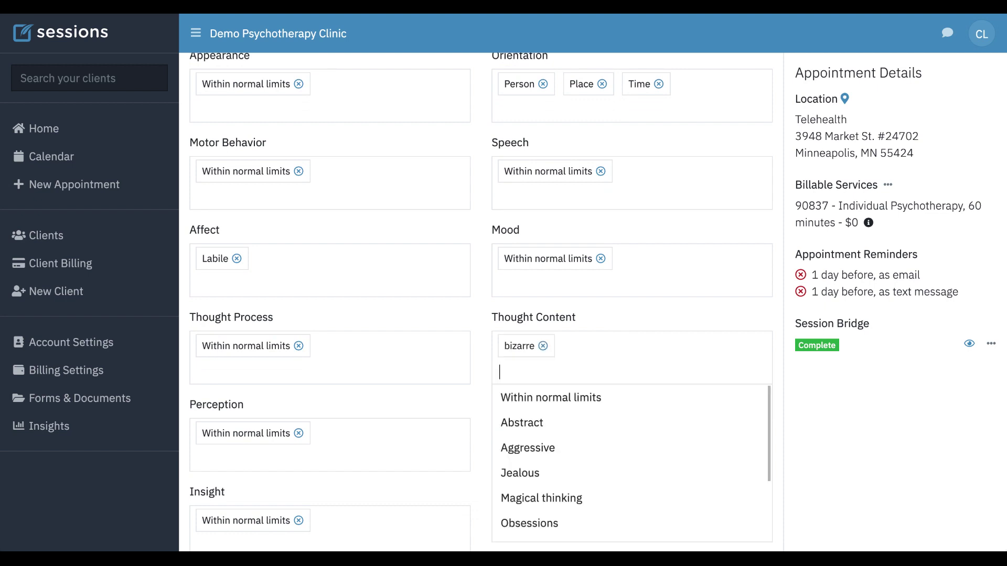
pyautogui.click(522, 371)
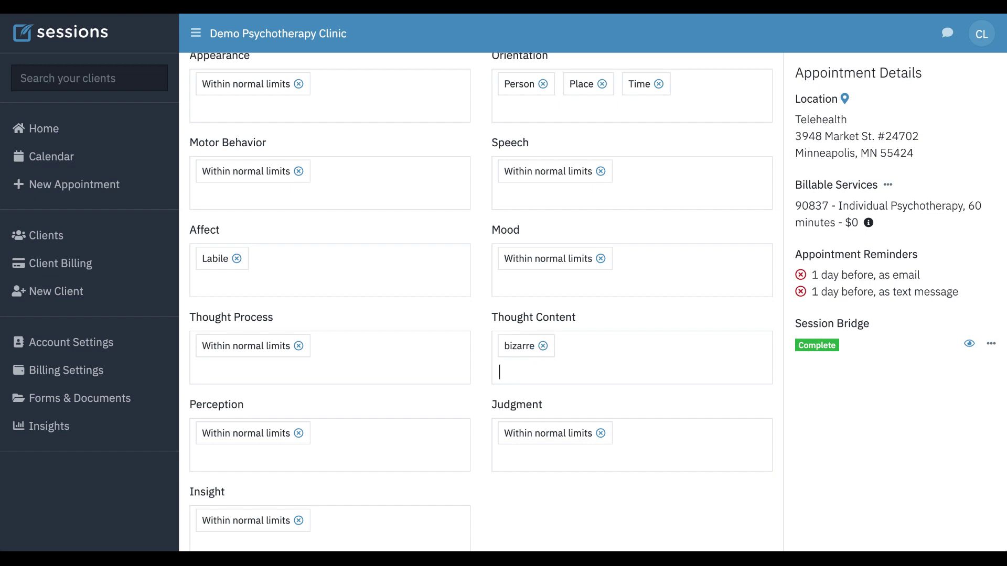
pyautogui.click(521, 458)
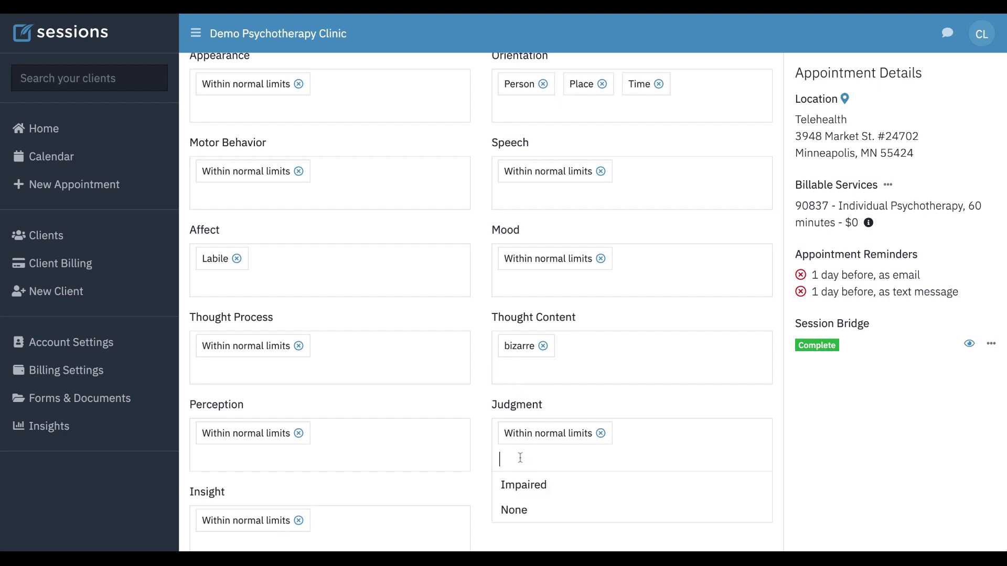
pyautogui.scroll(-1, 520, 458)
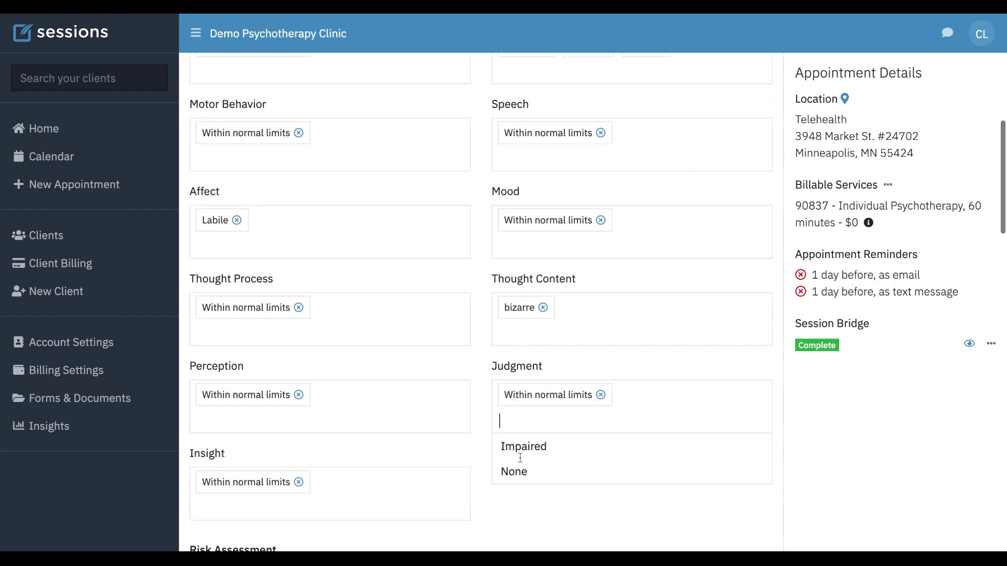
pyautogui.click(523, 422)
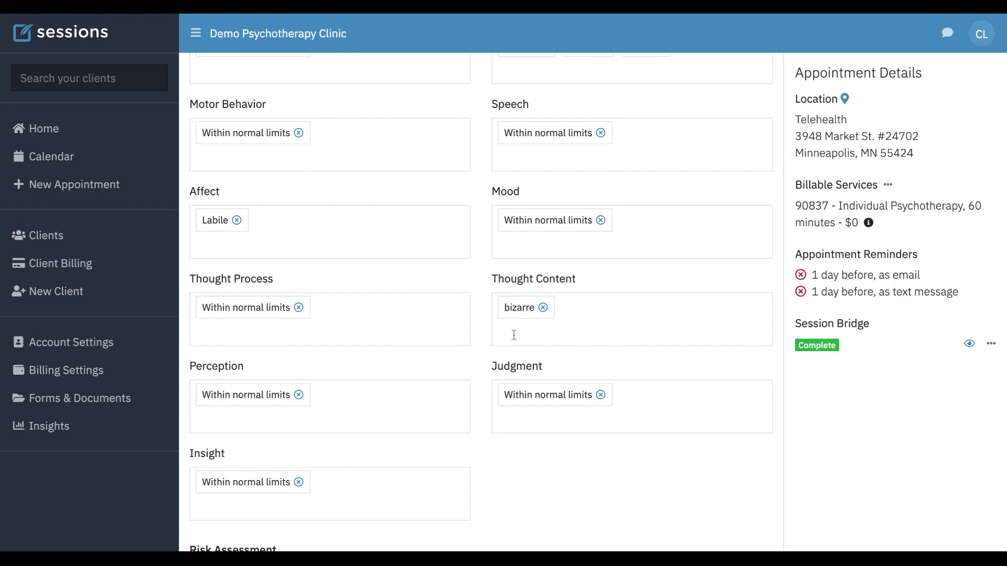
pyautogui.scroll(-6, 441, 394)
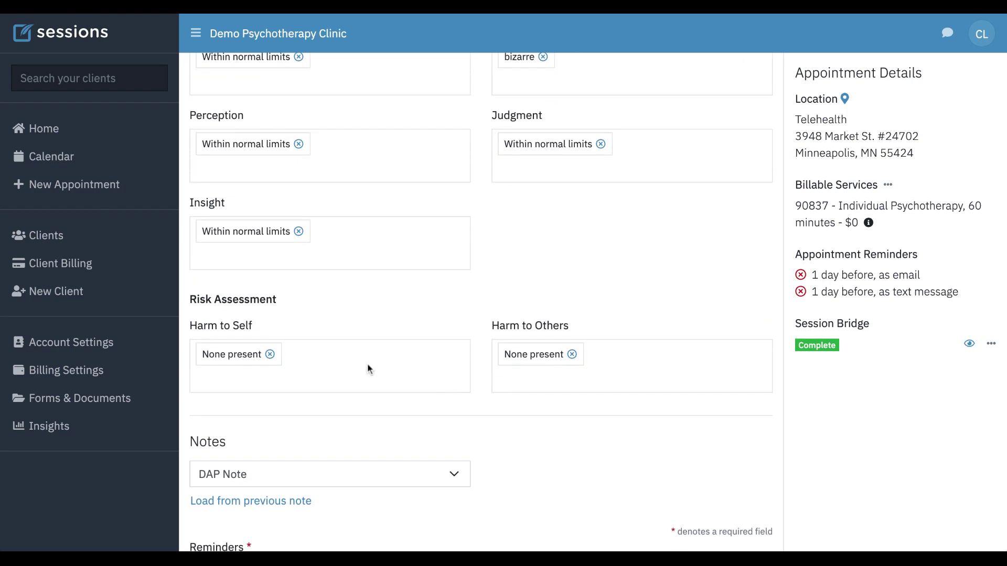
# Step: Switch the session's Notes section to the DAP Note template and start in its Reminders field
pyautogui.scroll(-3, 344, 371)
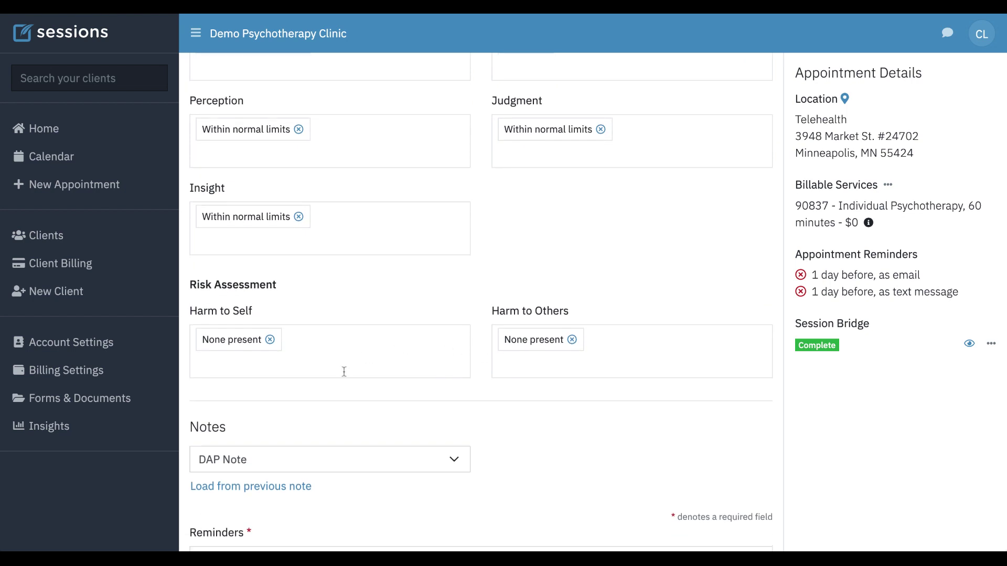
pyautogui.scroll(-4, 344, 371)
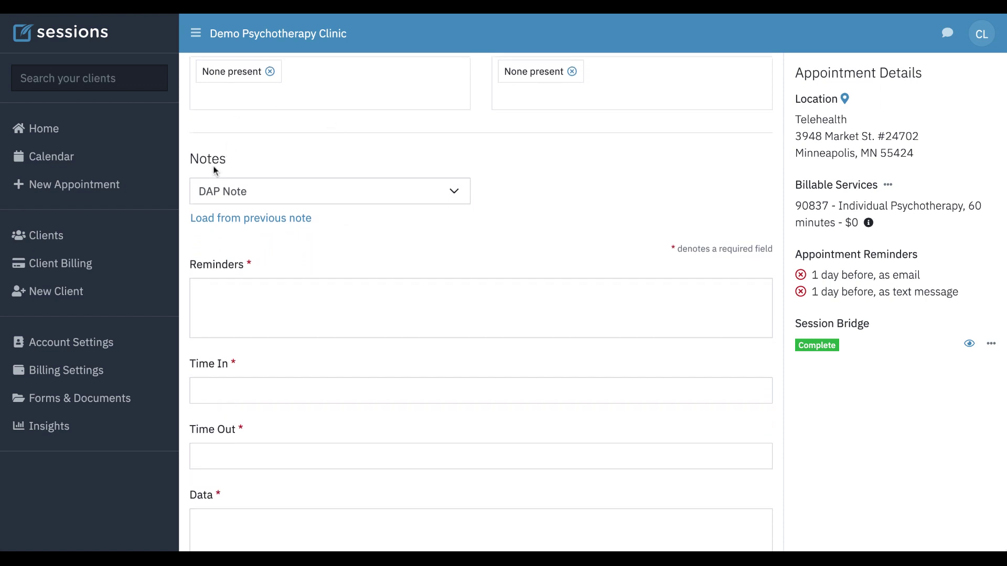
pyautogui.click(259, 197)
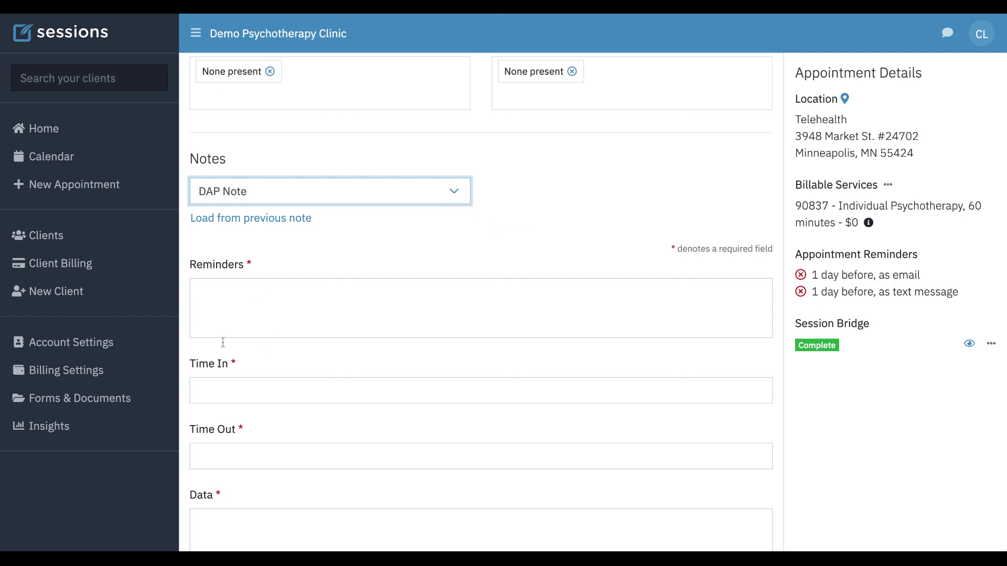
pyautogui.click(268, 306)
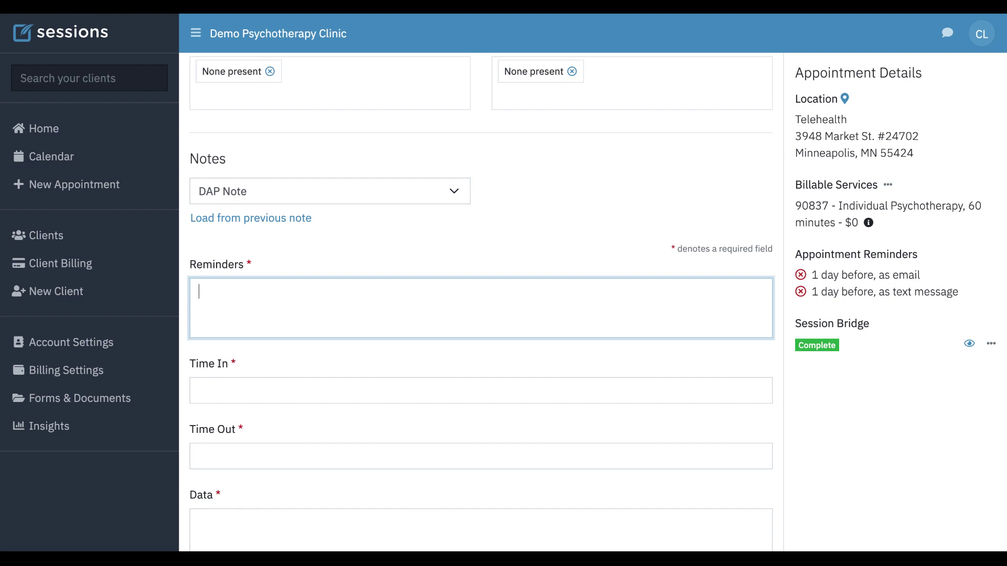
# Step: Enter Reminders 'Overview', Time In 9:00am and Time Out 9:56am in the DAP note
pyautogui.write('Overview.')
pyautogui.click(268, 294)
pyautogui.scroll(-3, 481, 302)
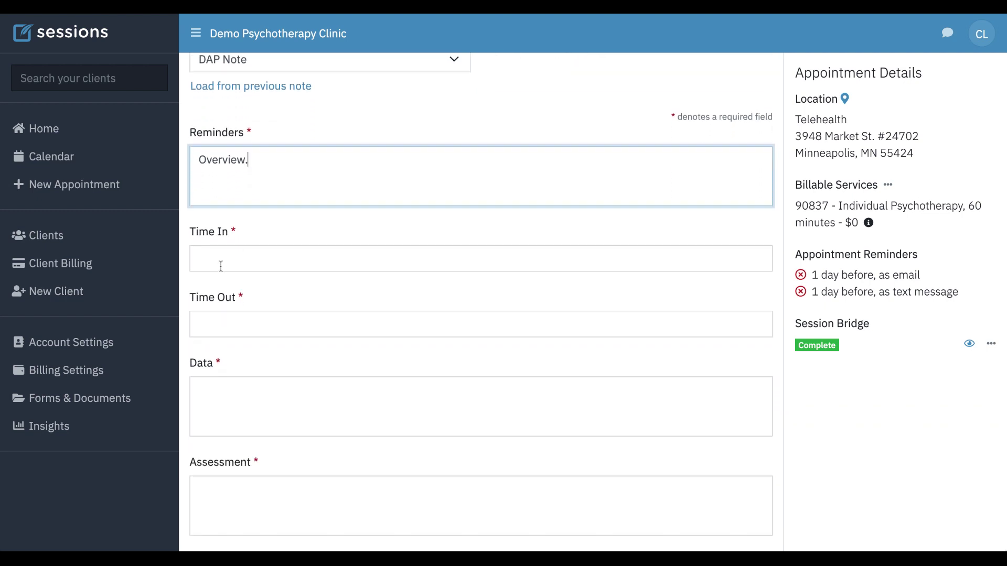
pyautogui.click(233, 262)
pyautogui.click(234, 326)
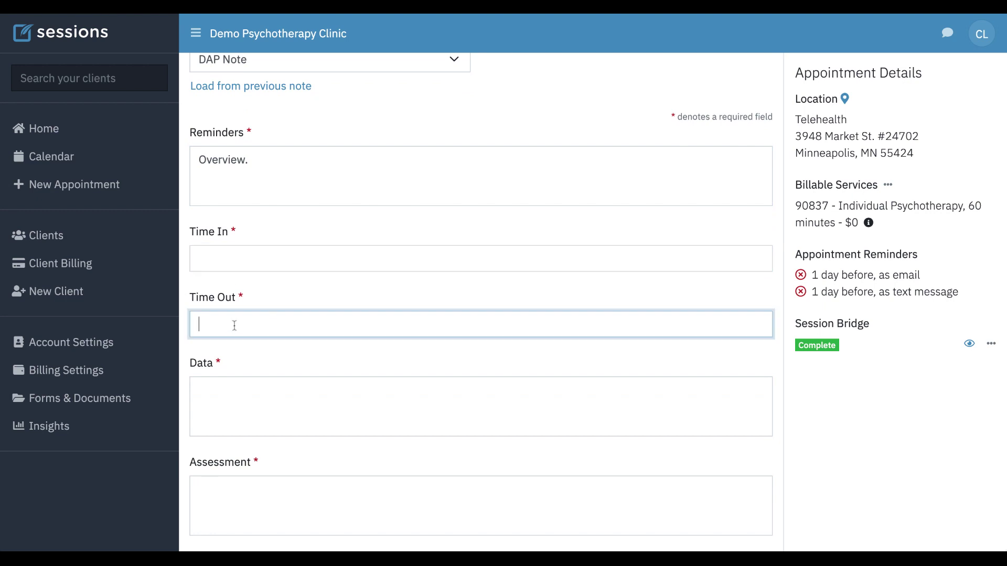
pyautogui.click(231, 256)
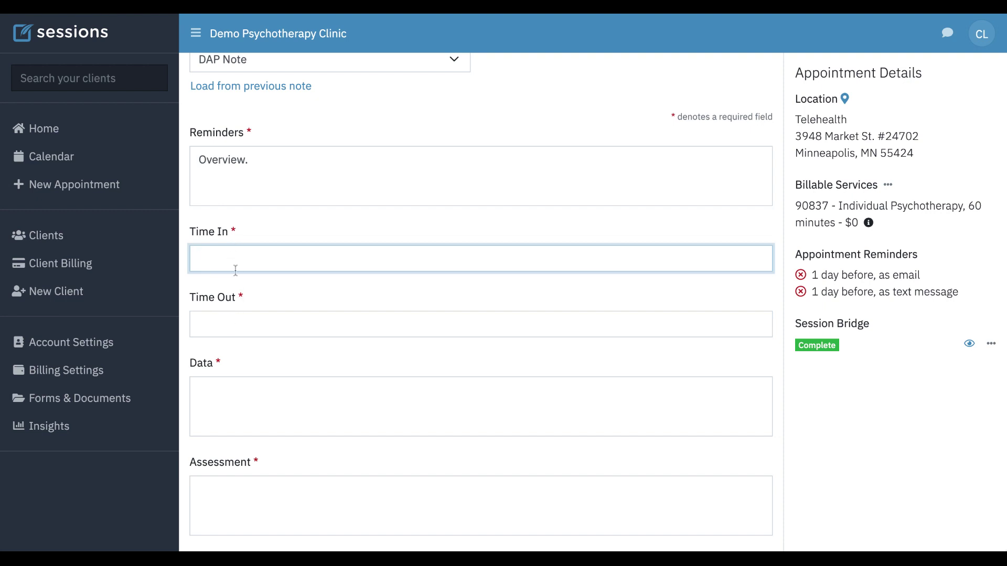
pyautogui.write('9:00am')
pyautogui.click(225, 320)
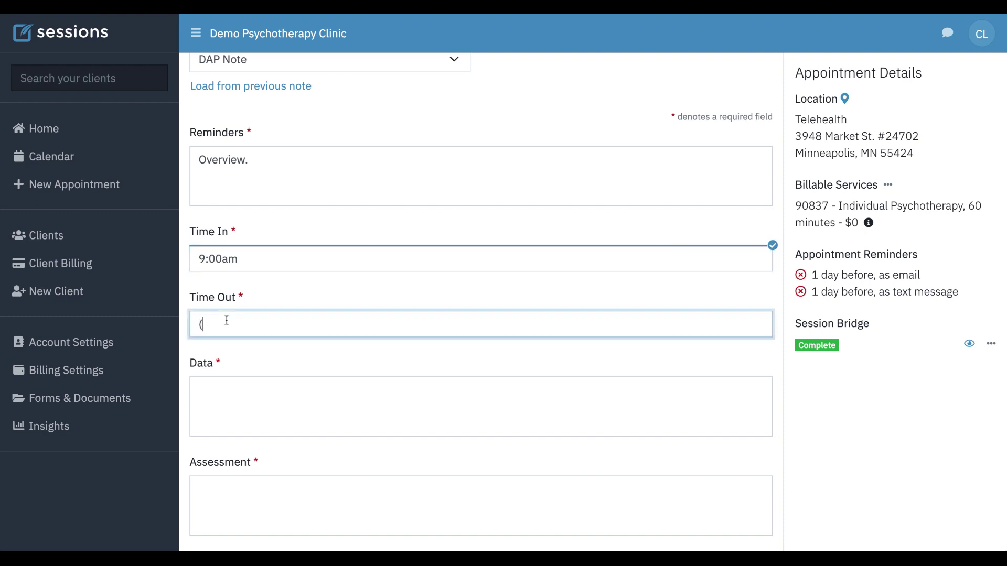
pyautogui.write('1')
pyautogui.write(';')
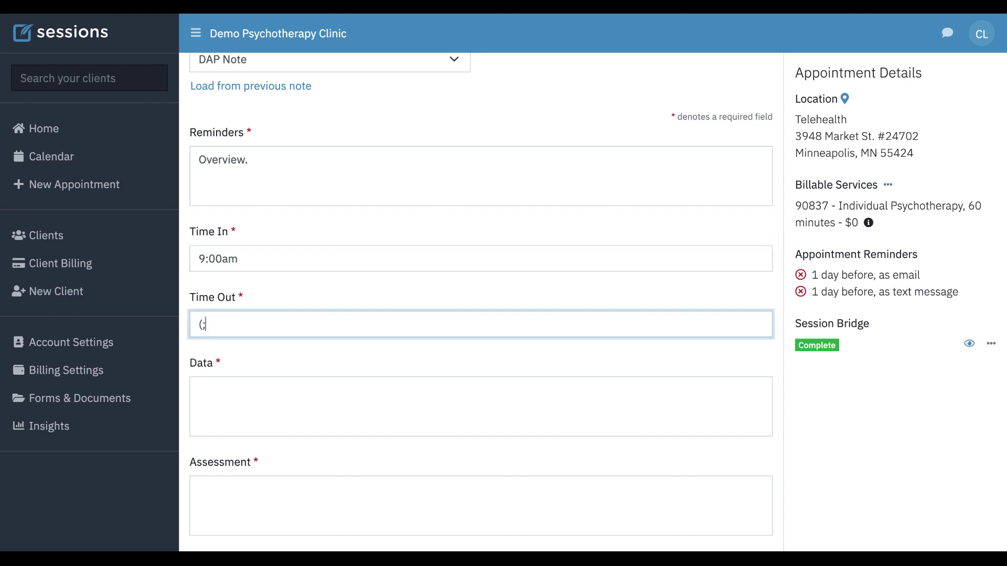
pyautogui.write('56')
pyautogui.press('BackSpace')
pyautogui.press('BackSpace')
pyautogui.press('BackSpace')
pyautogui.press('BackSpace')
pyautogui.write('9:56am')
# Step: Fill the Data, Assessment and Plan fields with 'Data', 'Assessment' and 'Plan'
pyautogui.click(261, 397)
pyautogui.scroll(-1, 262, 397)
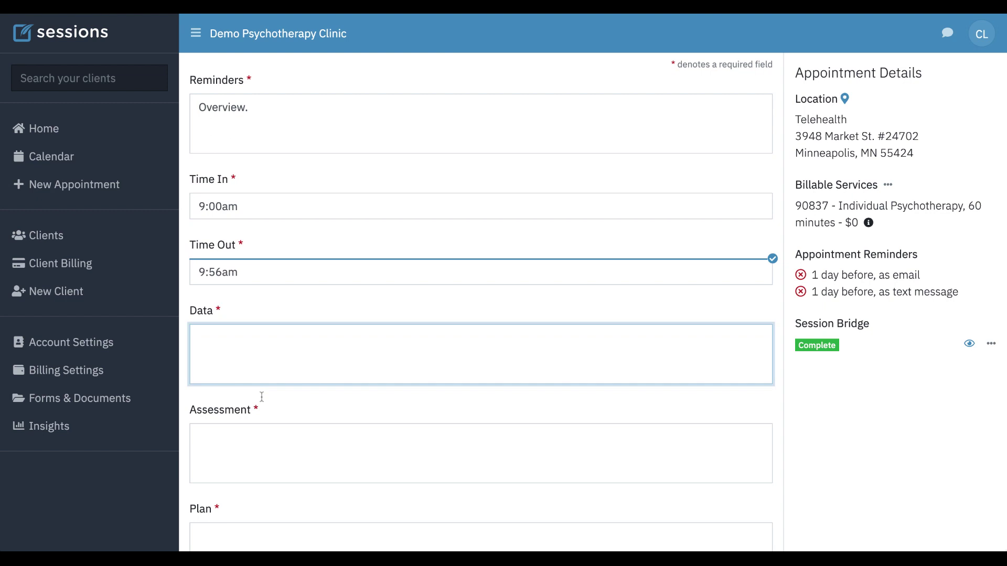
pyautogui.write('Data')
pyautogui.click(268, 460)
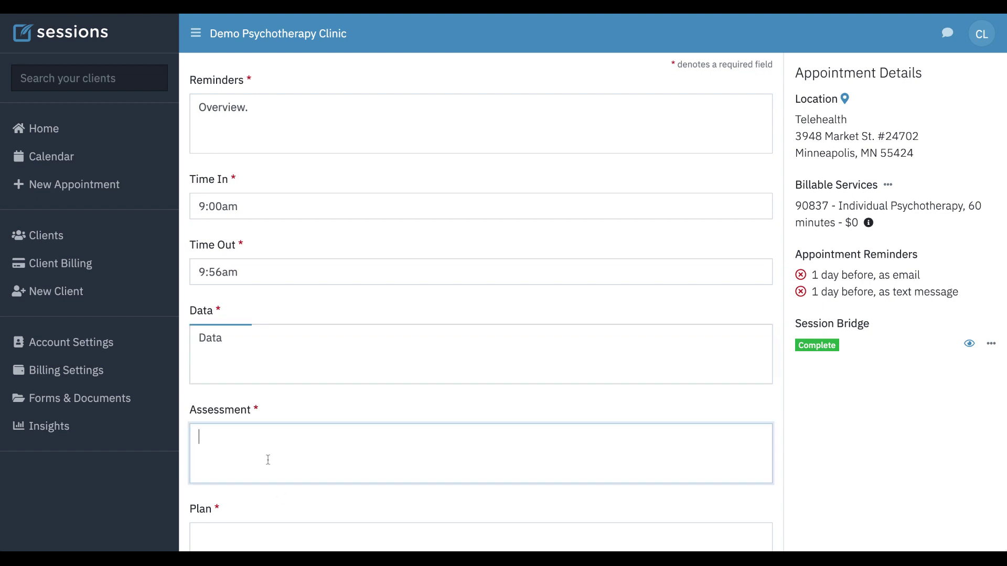
pyautogui.write('Asd')
pyautogui.press('BackSpace')
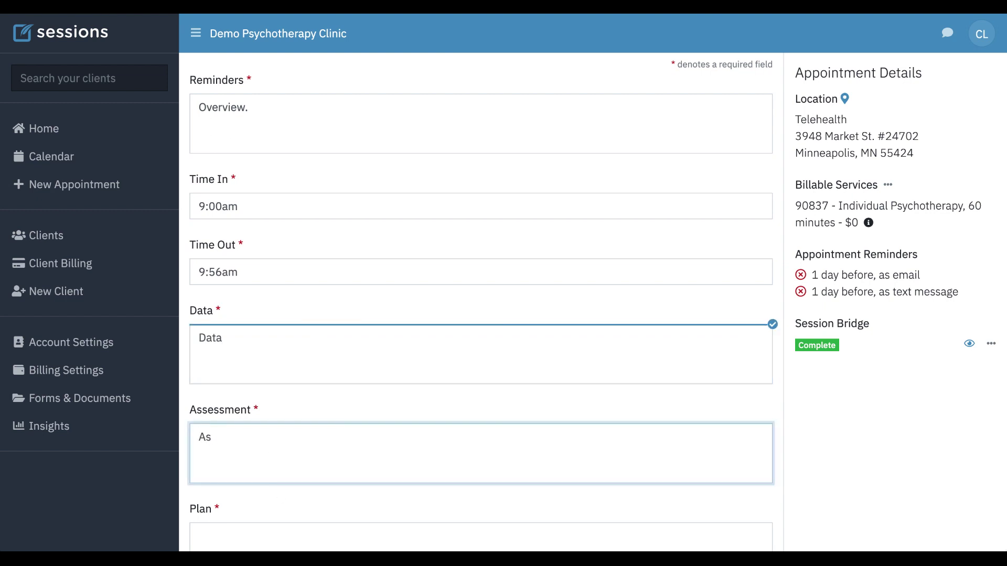
pyautogui.write('sessment')
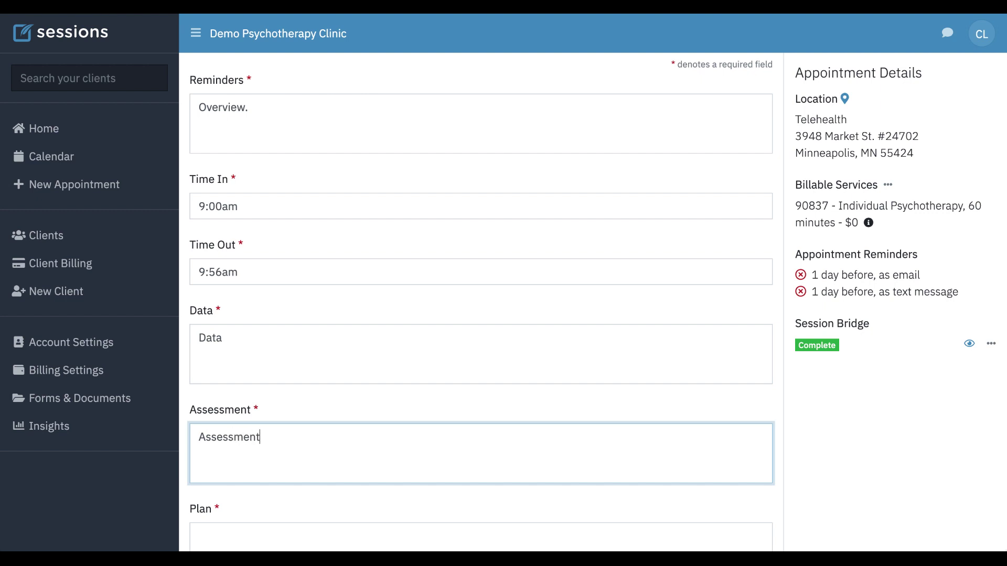
pyautogui.scroll(-2, 246, 504)
pyautogui.click(257, 432)
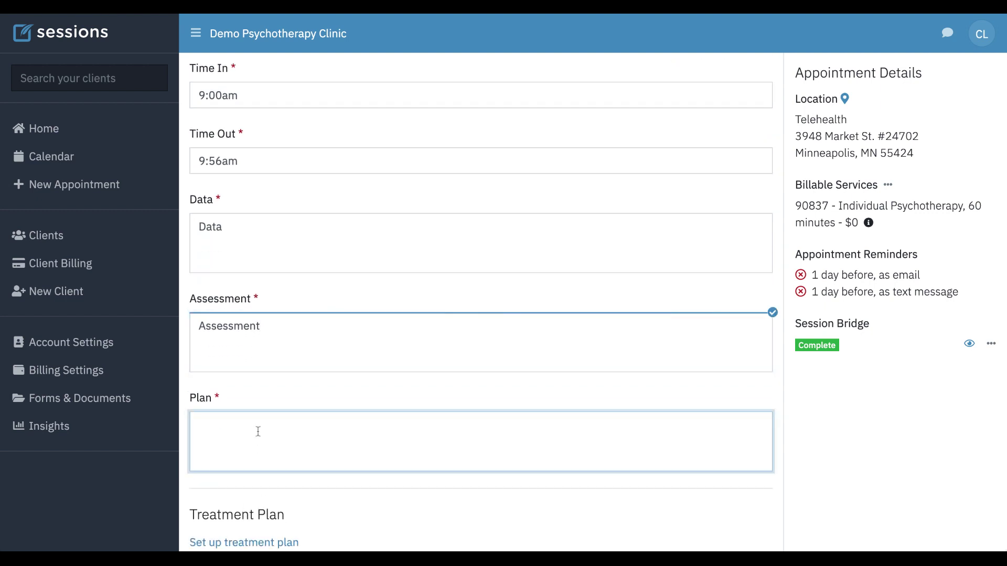
pyautogui.write('Plan')
pyautogui.scroll(-3, 259, 432)
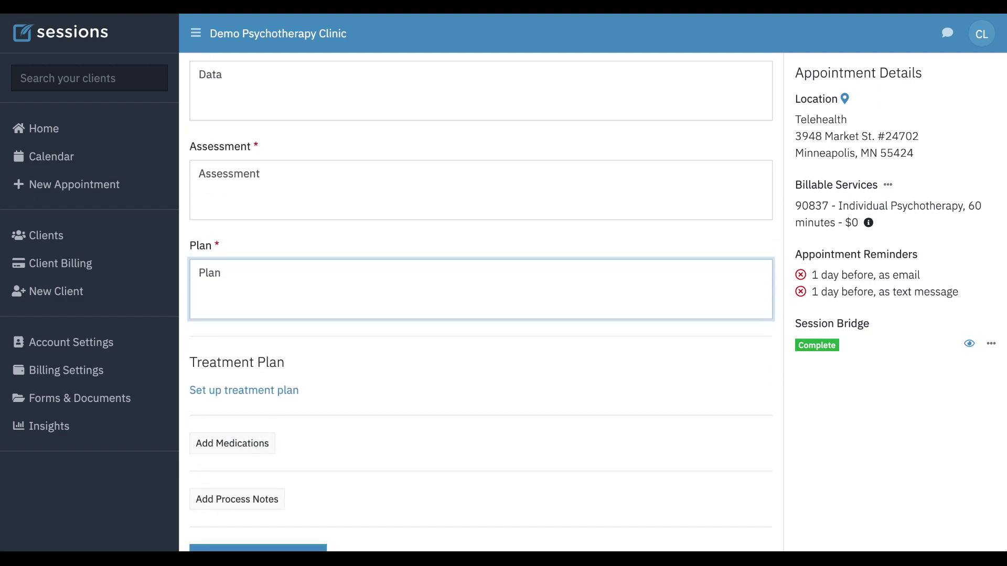
pyautogui.scroll(-2, 234, 281)
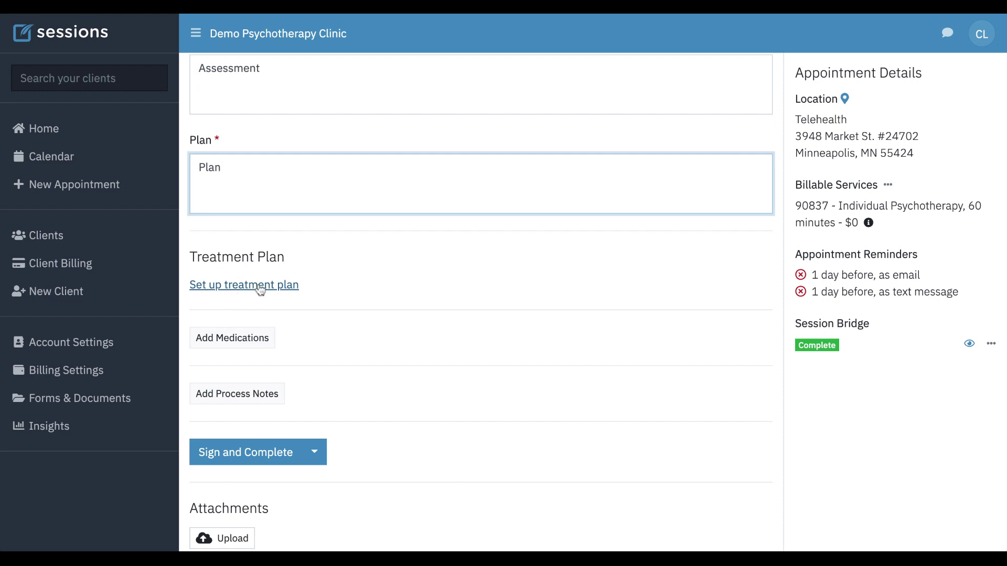
# Step: Start a new treatment plan with behavior definition 'Not leaving home.'
pyautogui.click(260, 286)
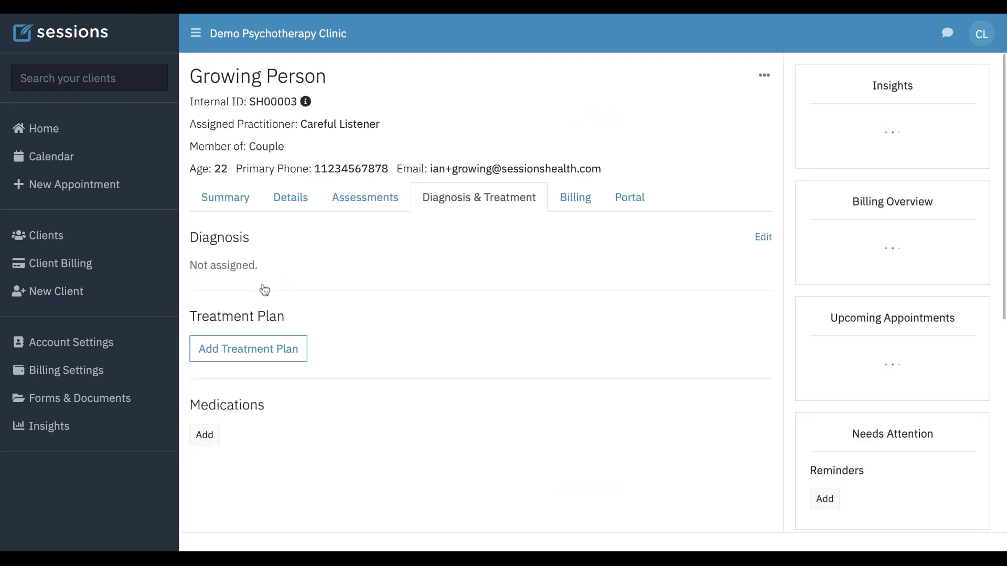
pyautogui.click(258, 351)
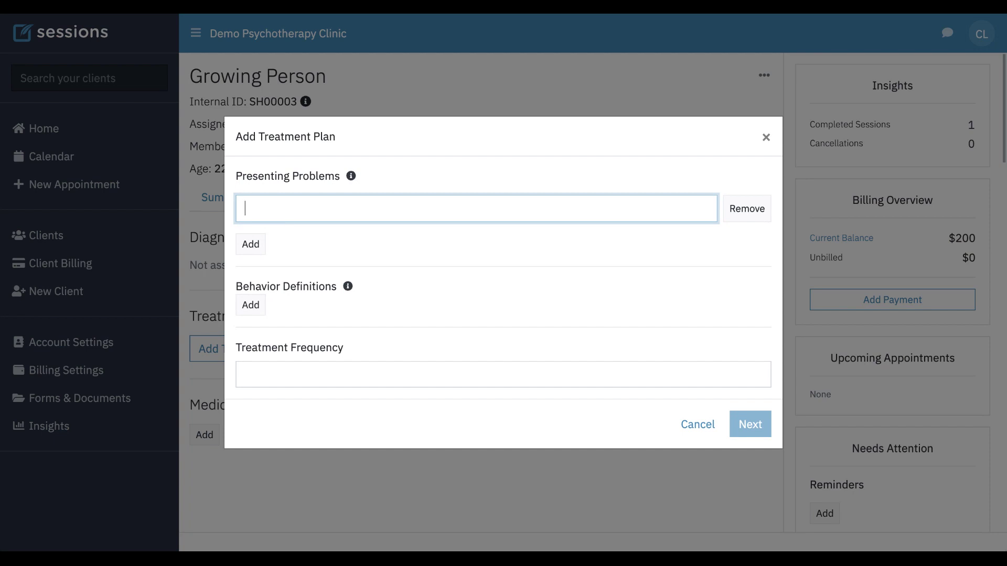
pyautogui.write('Not leaving home.')
pyautogui.click(258, 299)
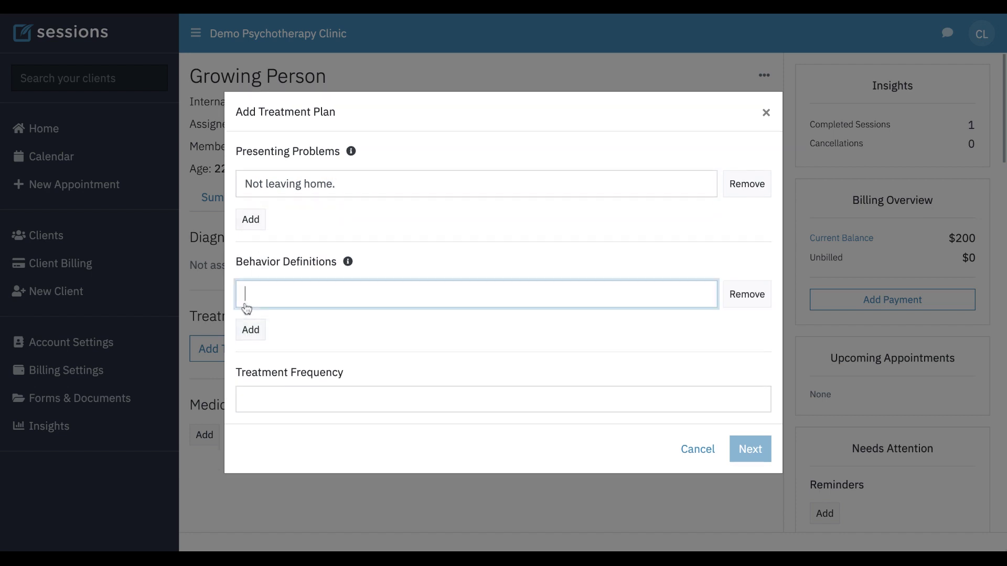
pyautogui.click(359, 184)
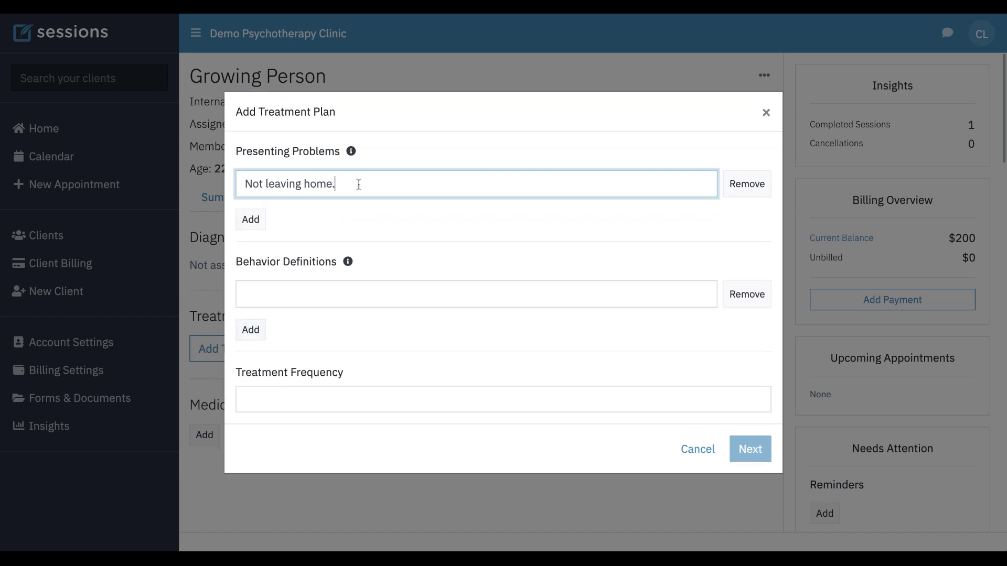
pyautogui.hotkey('ctrl', 'a')
pyautogui.hotkey('ctrl', 'c')
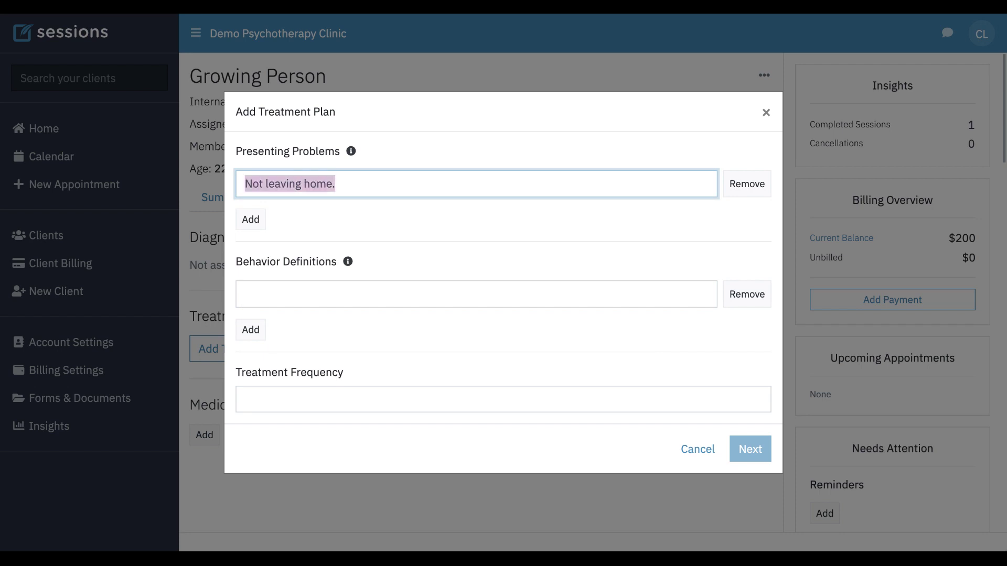
pyautogui.press('BackSpace')
pyautogui.click(278, 293)
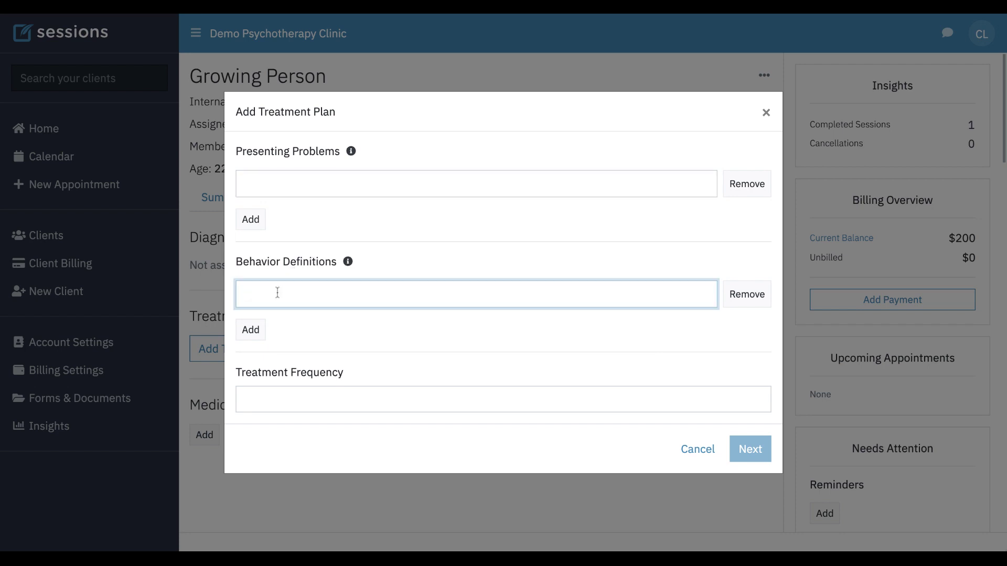
pyautogui.hotkey('ctrl', 'v')
# Step: Enter presenting problem 'Intense anxiety.' and frequency '2x weekly', then continue to goals
pyautogui.click(285, 185)
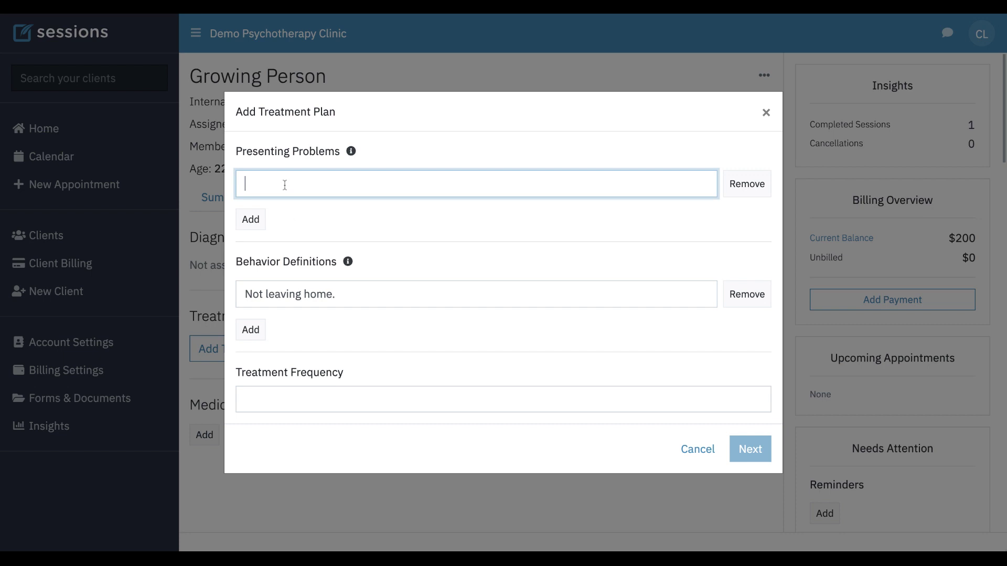
pyautogui.write('Intense anxiety')
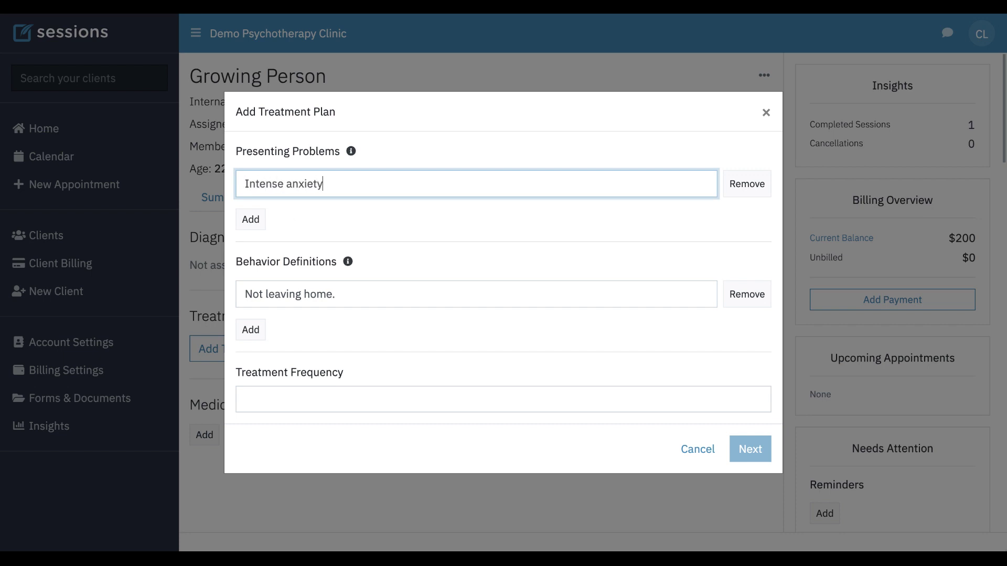
pyautogui.write('.')
pyautogui.click(282, 396)
pyautogui.write('2x weekly')
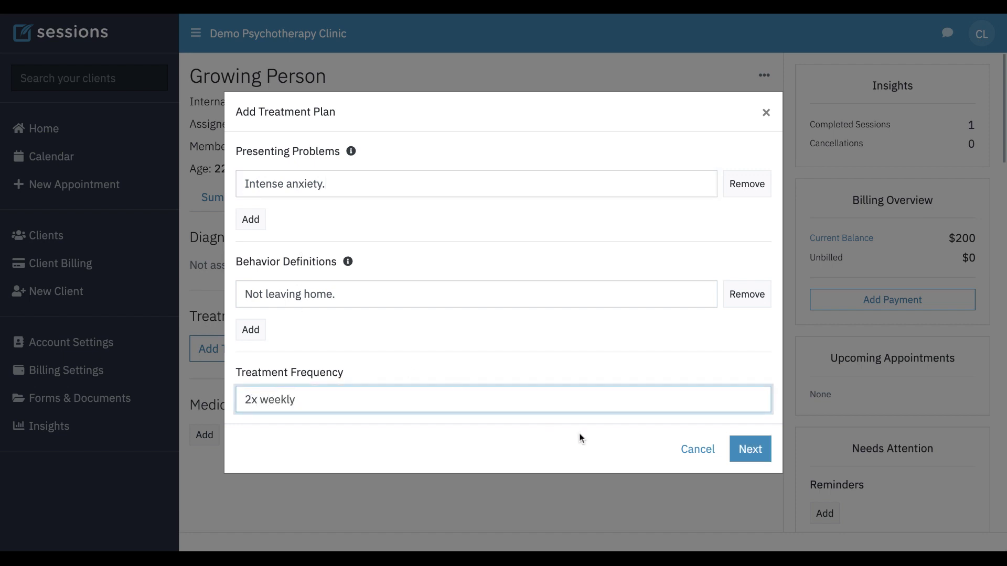
pyautogui.click(733, 446)
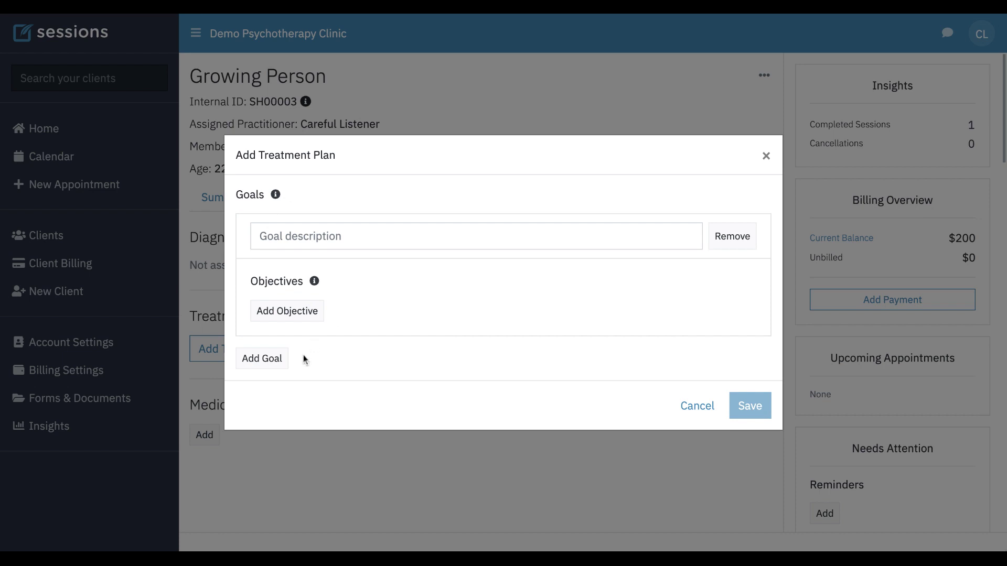
# Step: Add goal 'Reduce anxiety' with objective 'Leave home at least once per week'
pyautogui.click(297, 237)
pyautogui.write('Red')
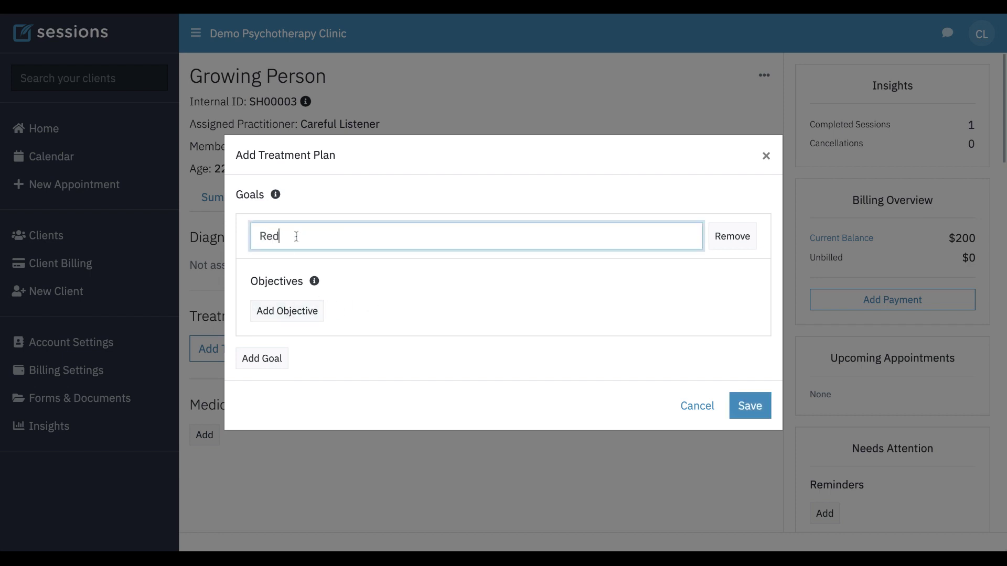
pyautogui.write('uce anxiety')
pyautogui.click(287, 311)
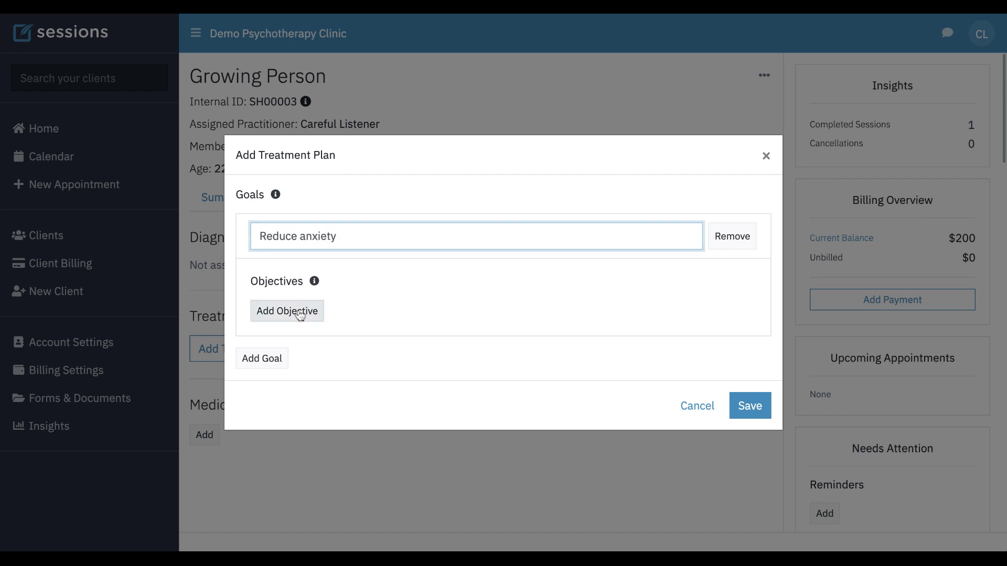
pyautogui.write('L')
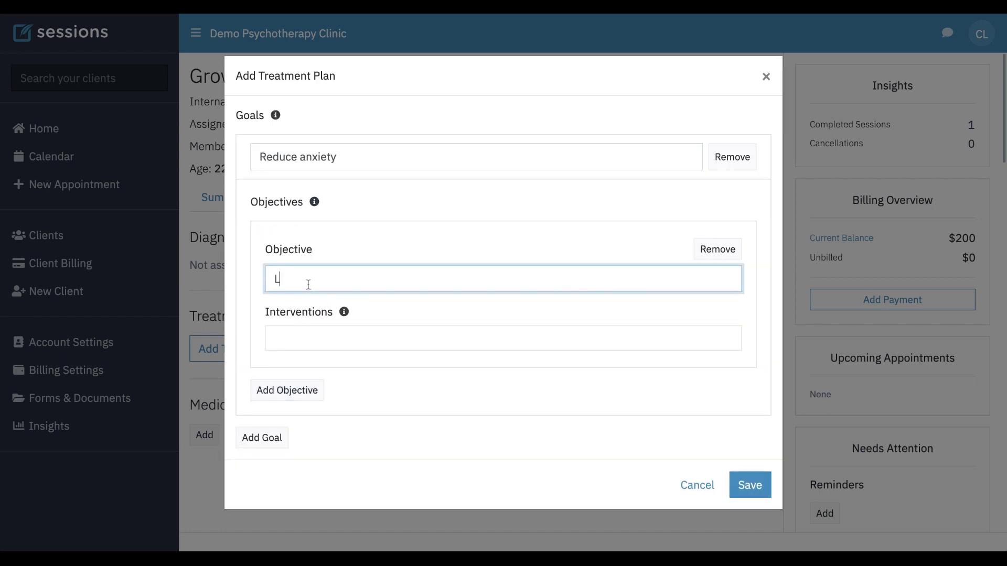
pyautogui.write('eave home at least once per')
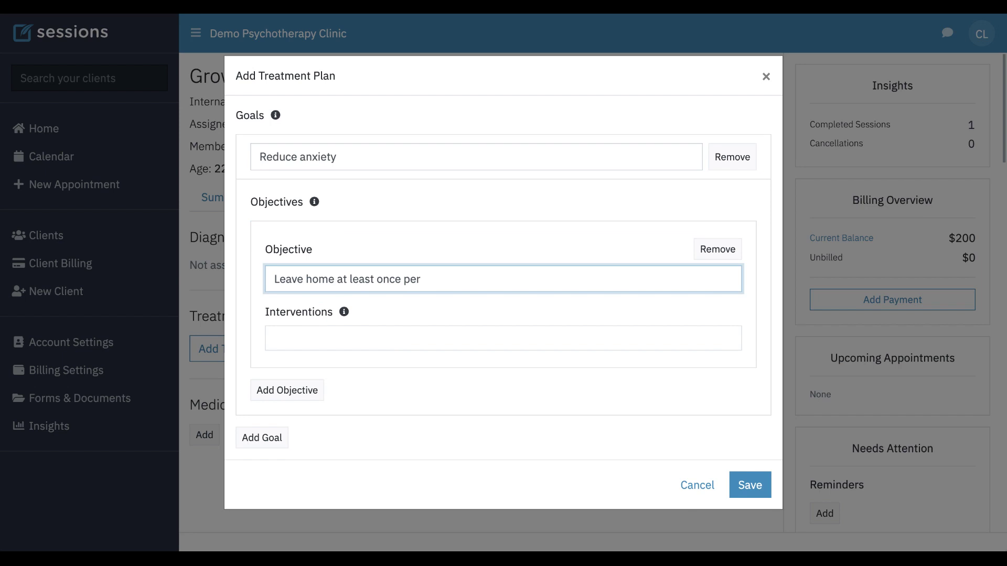
pyautogui.write(' week.')
# Step: Give the objective interventions Exposure, Clarification of Values, Guided Imagery and Facilitating Insight
pyautogui.click(296, 337)
pyautogui.write('expo')
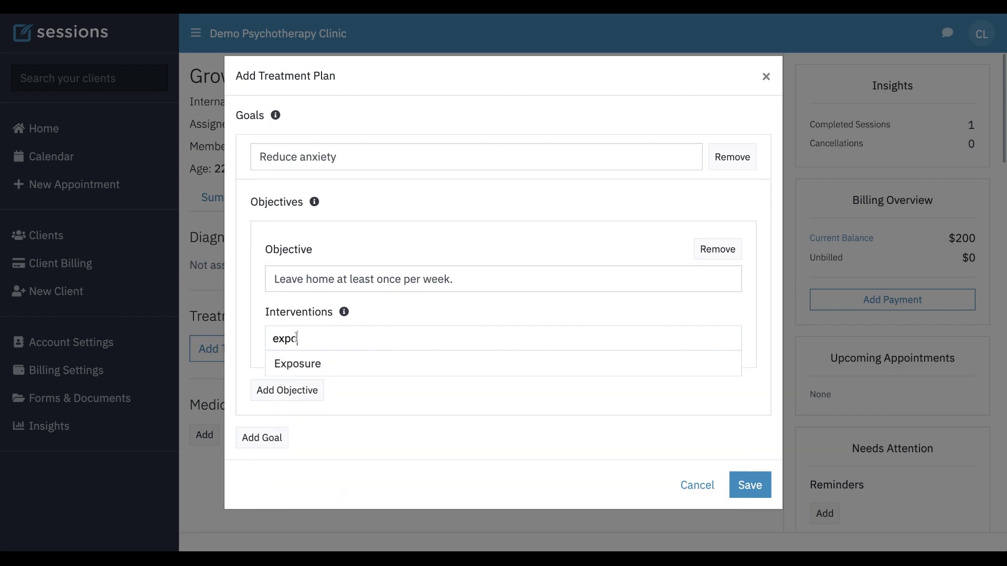
pyautogui.click(307, 370)
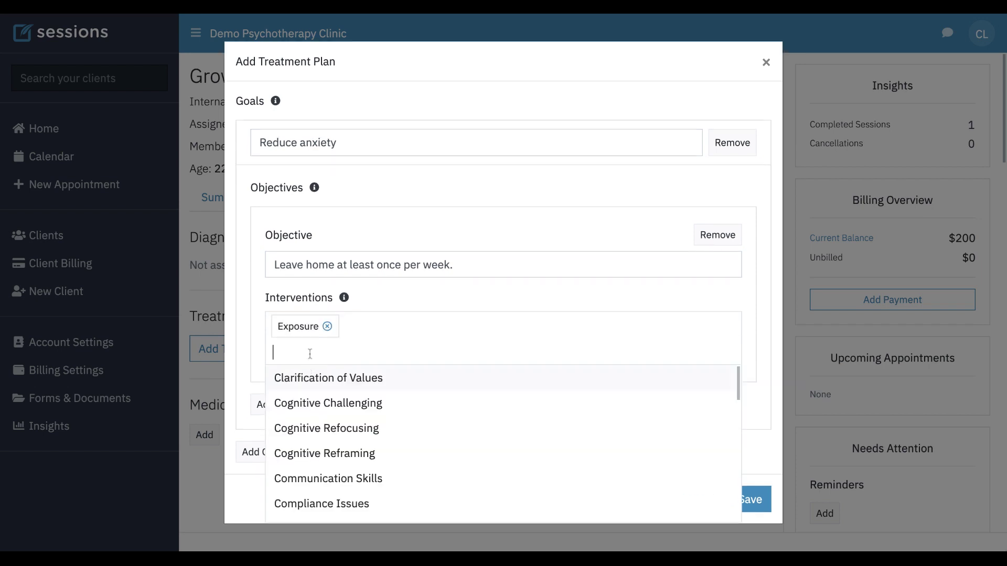
pyautogui.click(339, 385)
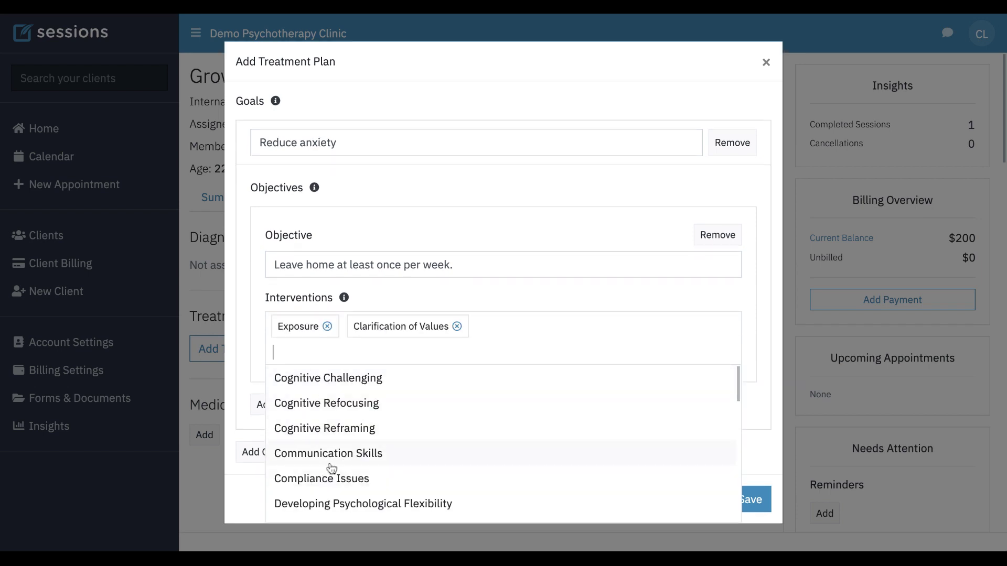
pyautogui.scroll(-3, 325, 497)
pyautogui.scroll(-3, 325, 495)
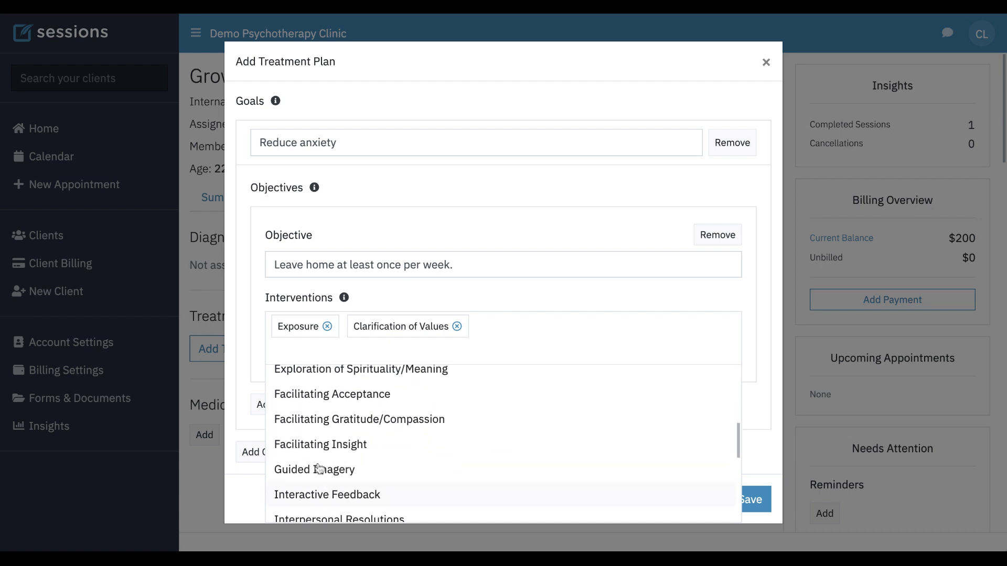
pyautogui.click(333, 468)
pyautogui.click(321, 445)
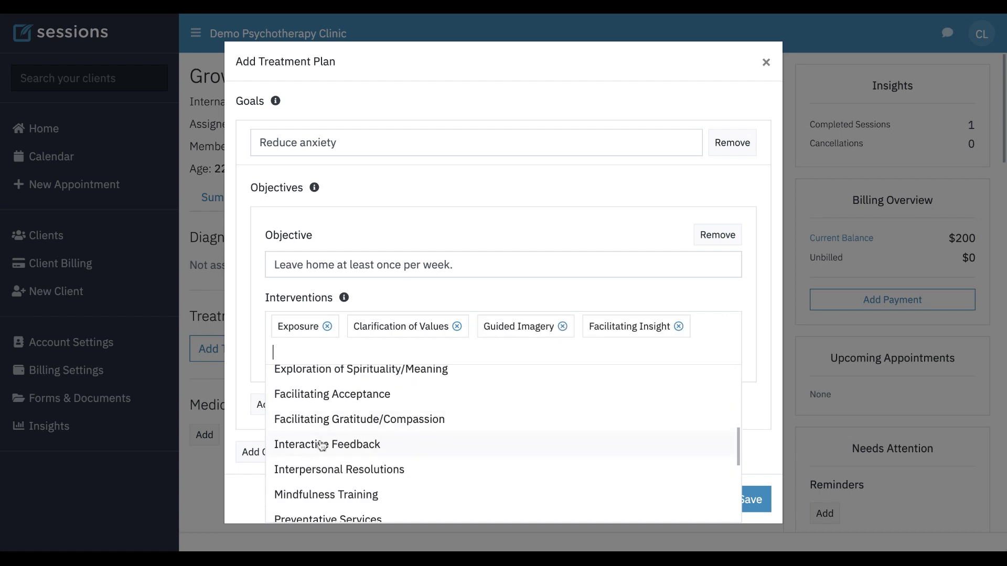
pyautogui.click(320, 360)
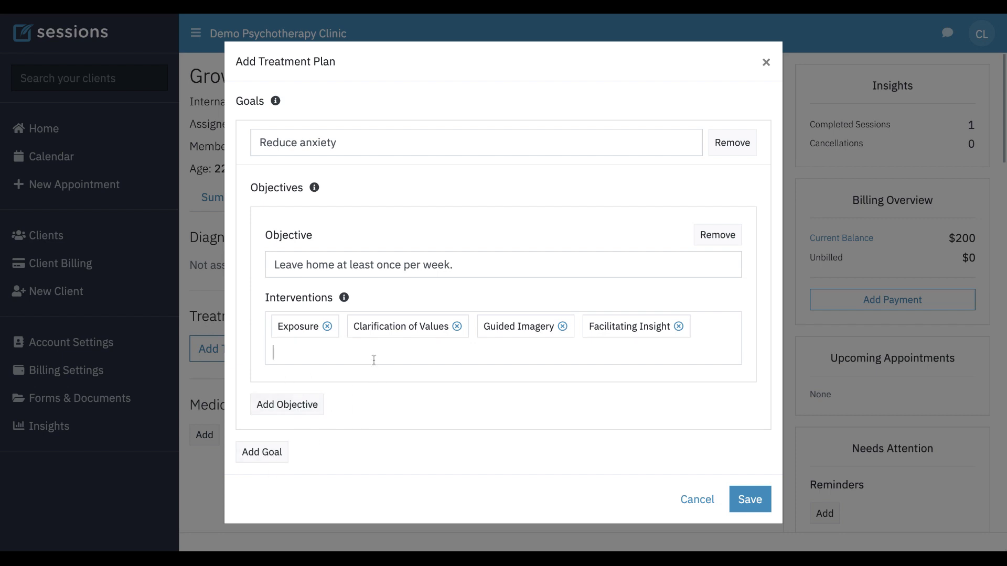
# Step: Save the draft treatment plan, then reopen it through its ••• menu's Edit option
pyautogui.click(752, 500)
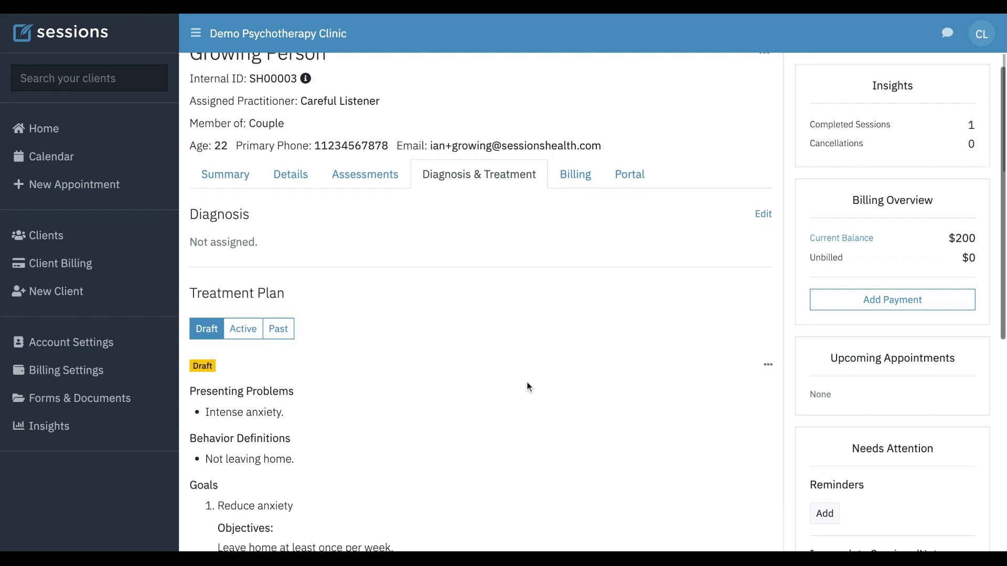
pyautogui.scroll(-2, 527, 383)
pyautogui.scroll(-1, 527, 387)
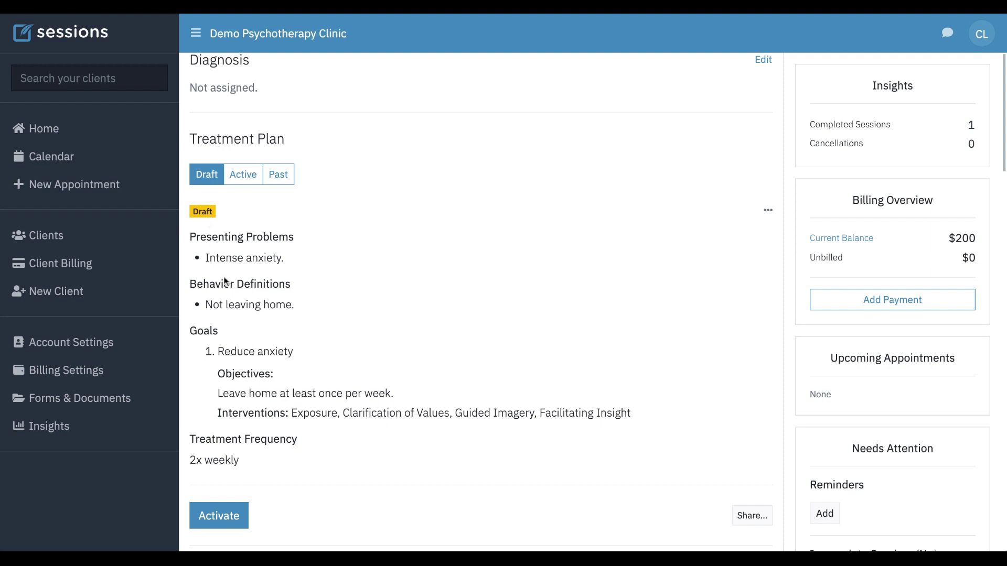
pyautogui.scroll(-1, 247, 207)
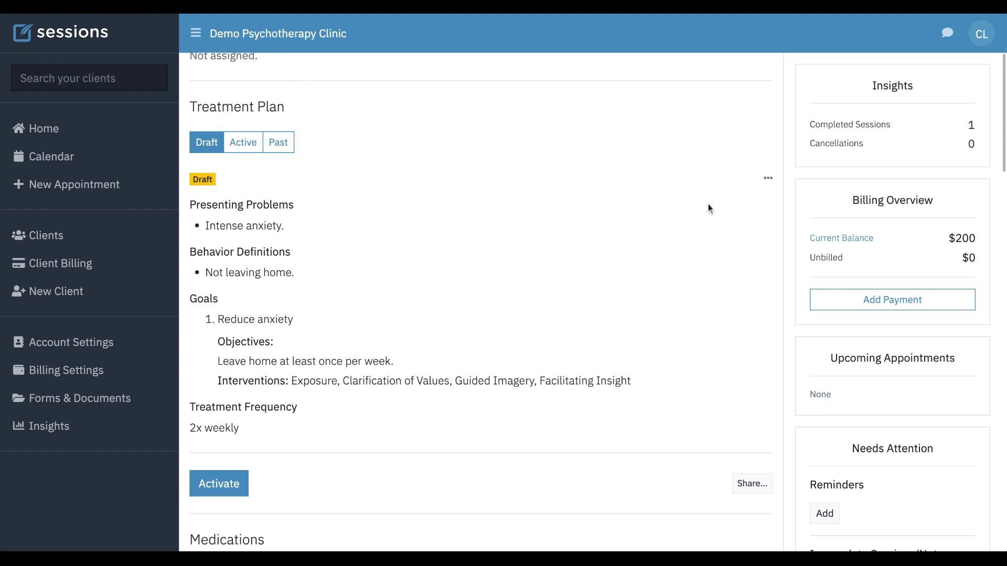
pyautogui.click(768, 179)
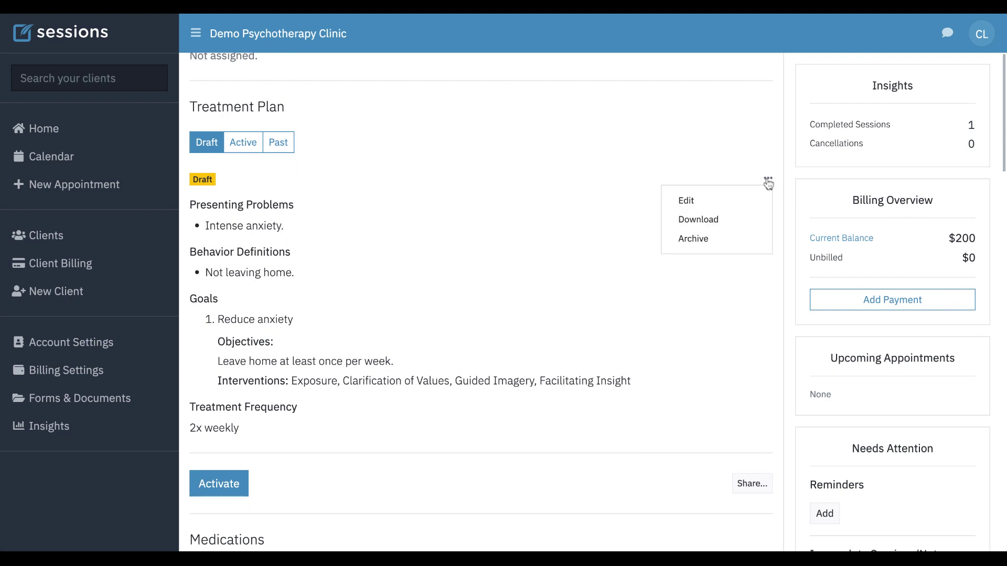
pyautogui.click(695, 209)
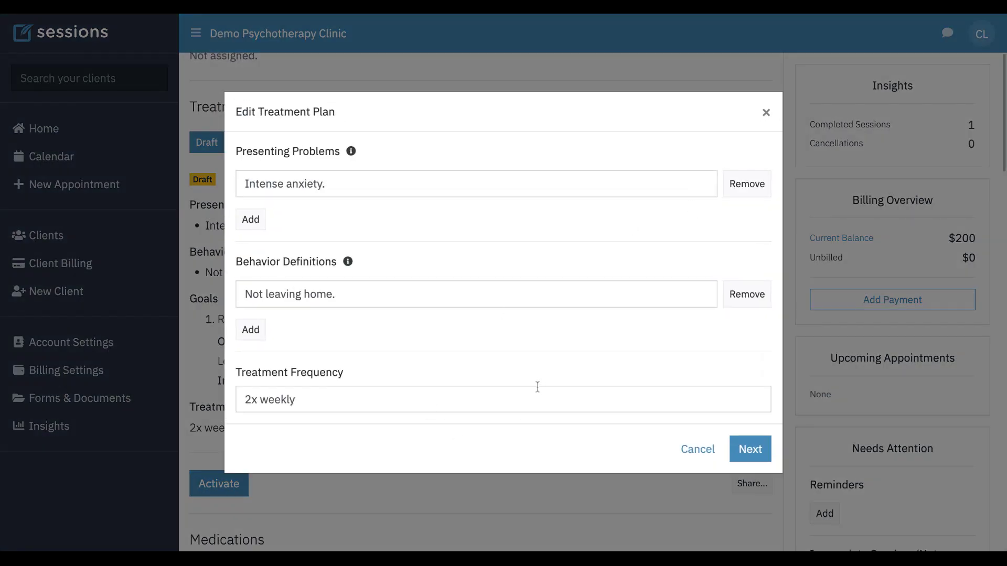
# Step: Cancel the editor, sign and activate the plan, and view the now-empty Draft tab
pyautogui.click(703, 454)
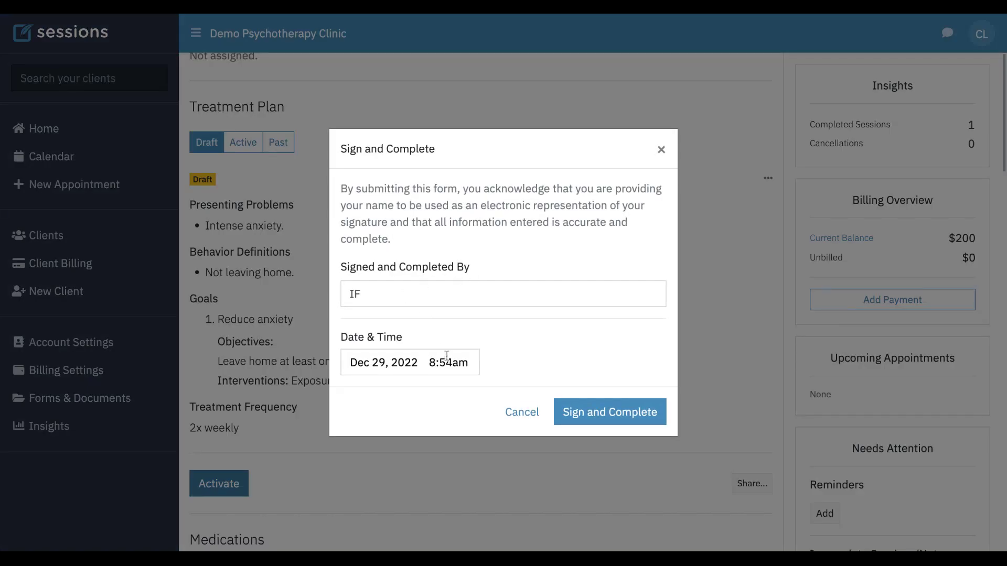
pyautogui.click(606, 413)
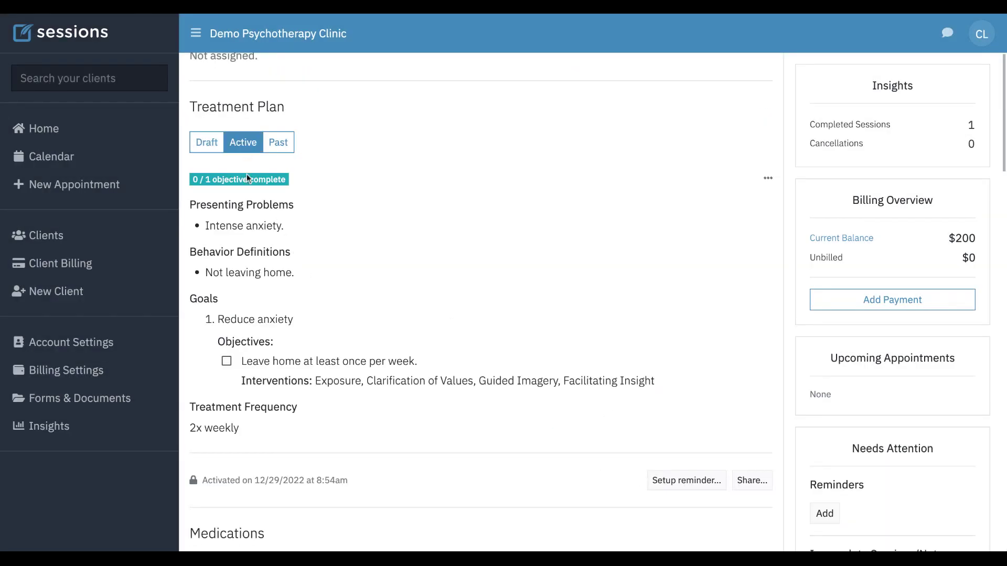
pyautogui.click(212, 146)
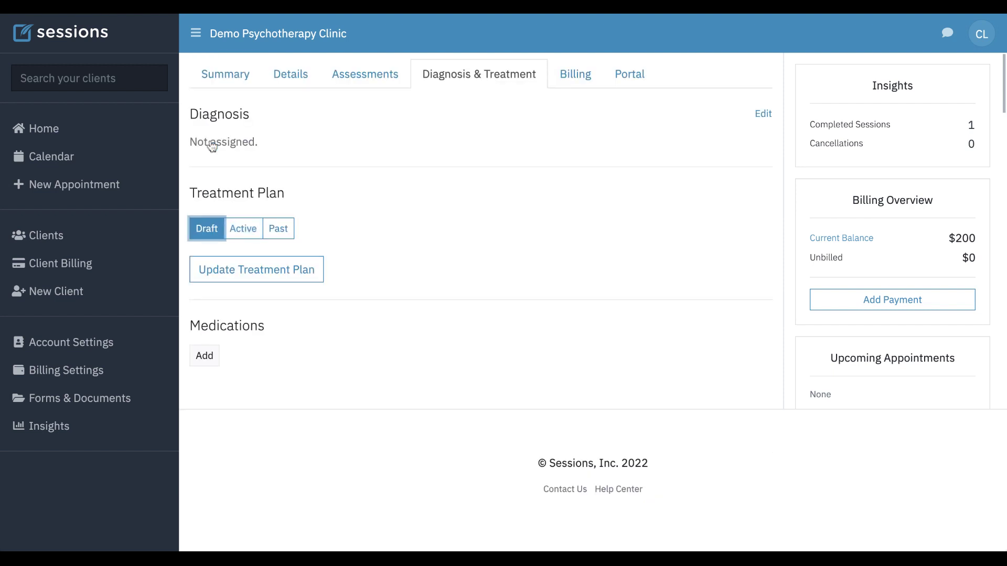
# Step: Begin an updated treatment plan with a second presenting problem 'Excessive video game use.'
pyautogui.click(271, 274)
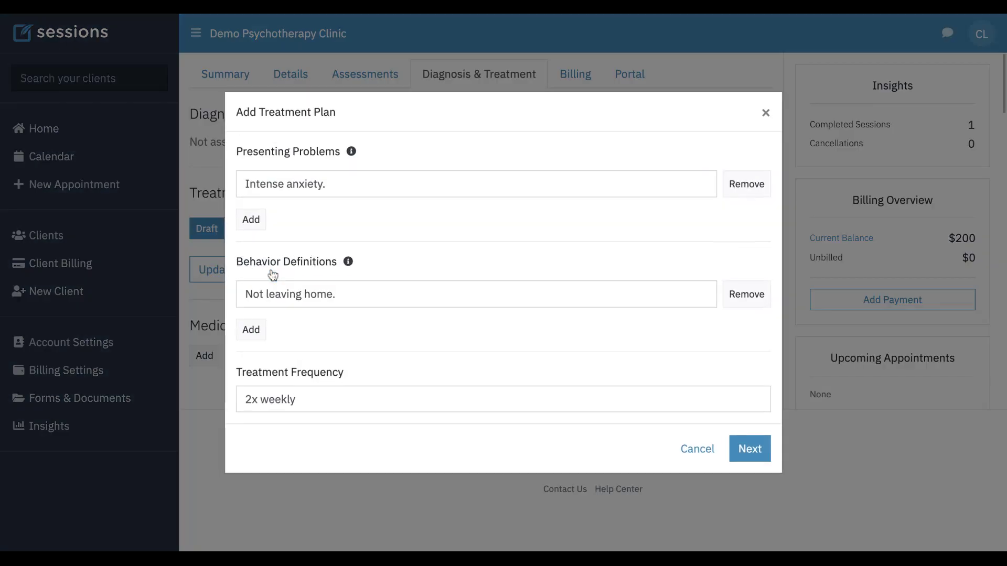
pyautogui.click(251, 220)
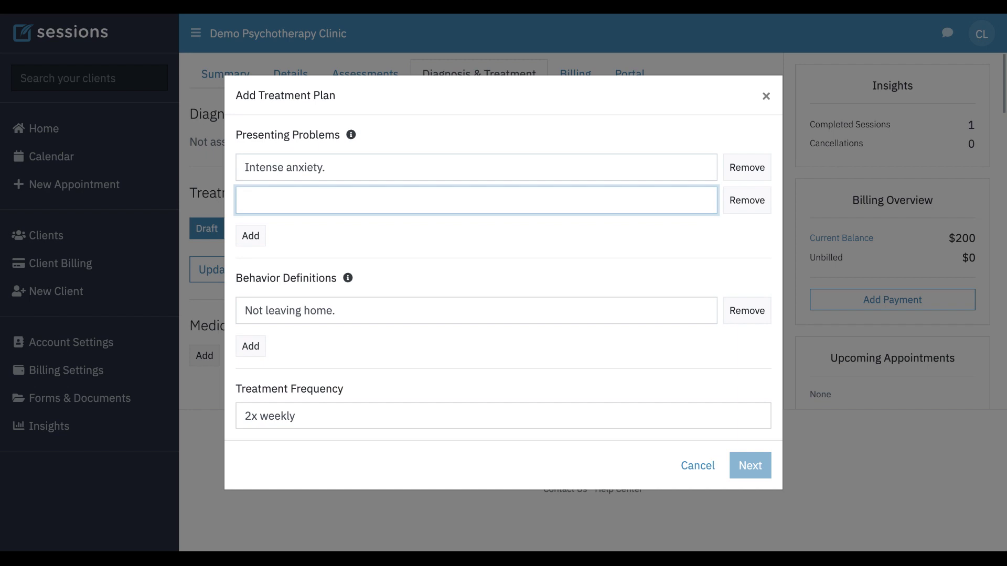
pyautogui.write('Excess')
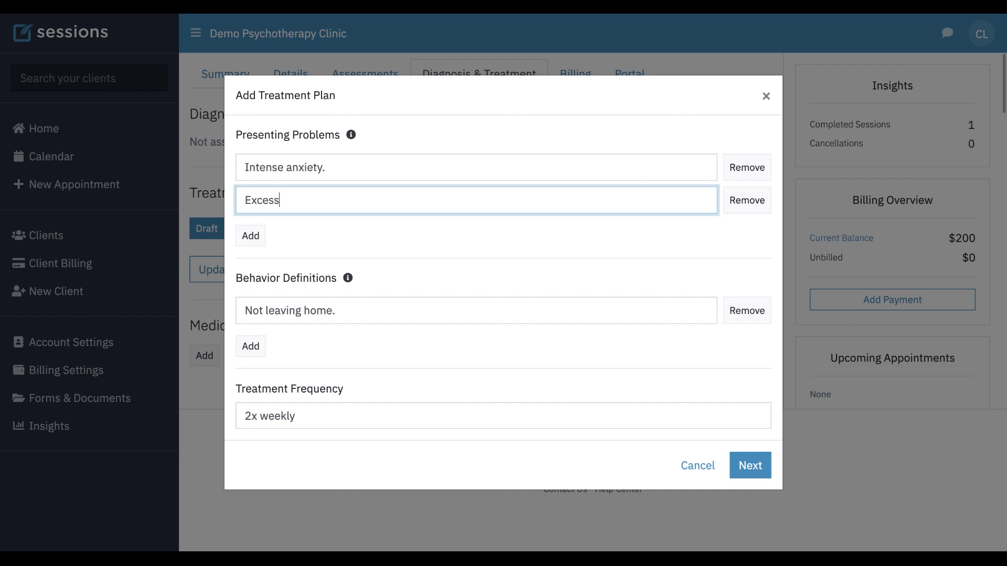
pyautogui.write('ive video game use.')
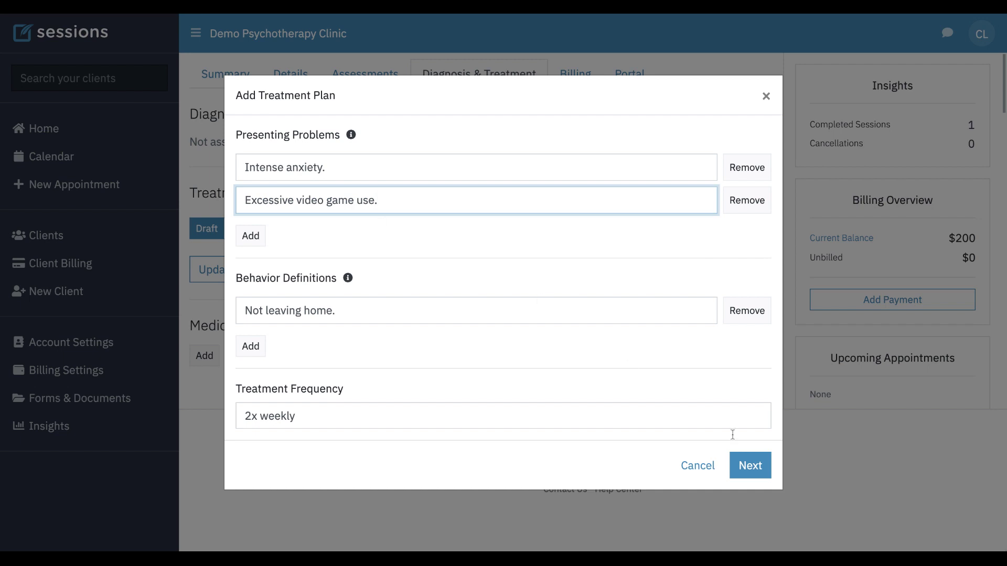
# Step: On the goals step, add a second goal 'Reduce video game use.'
pyautogui.click(750, 466)
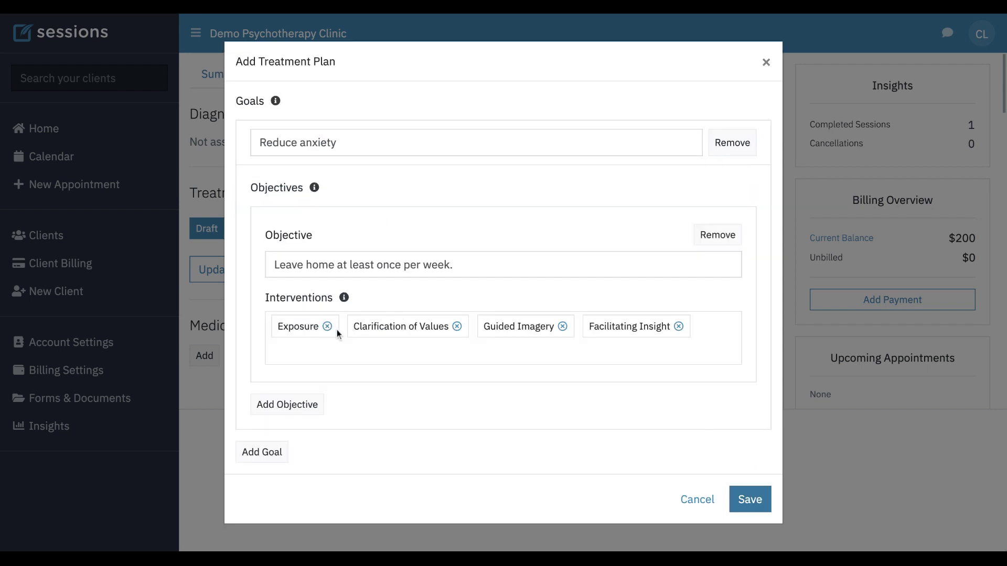
pyautogui.click(265, 454)
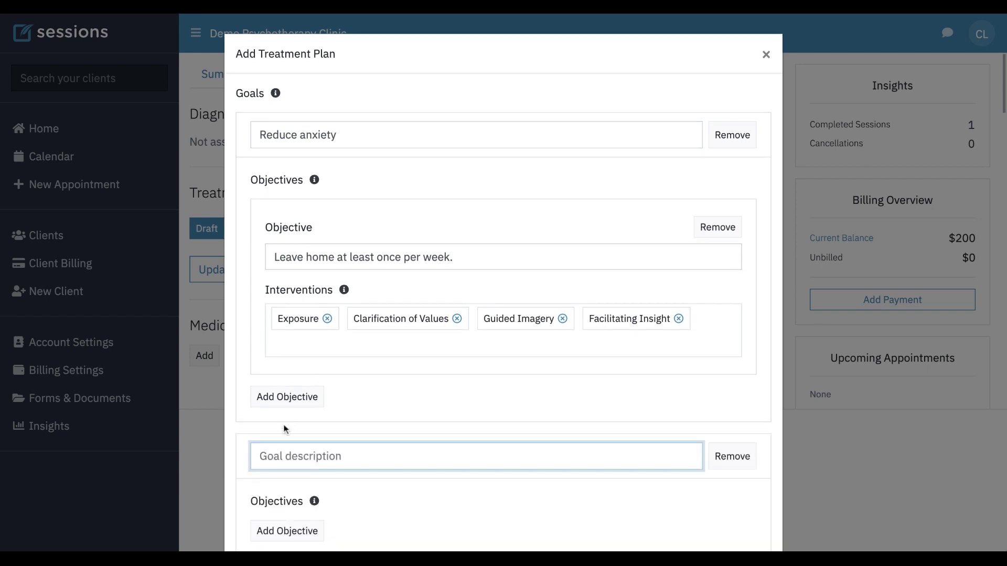
pyautogui.write('Reduce video game use')
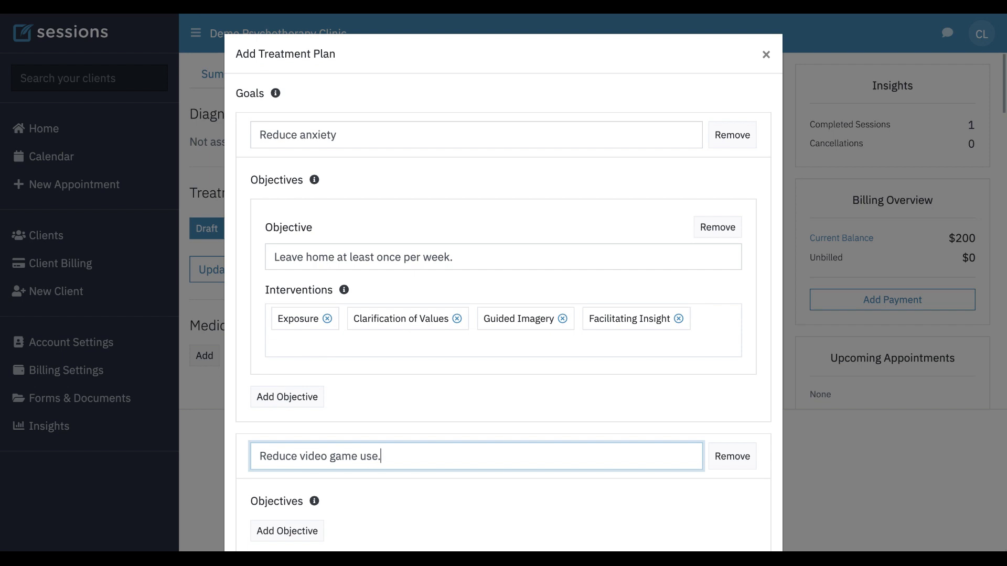
pyautogui.write('.')
pyautogui.scroll(-3, 267, 464)
# Step: Give the new goal objective 'Replace with valued activity.' with the Clarification of Values intervention
pyautogui.click(293, 454)
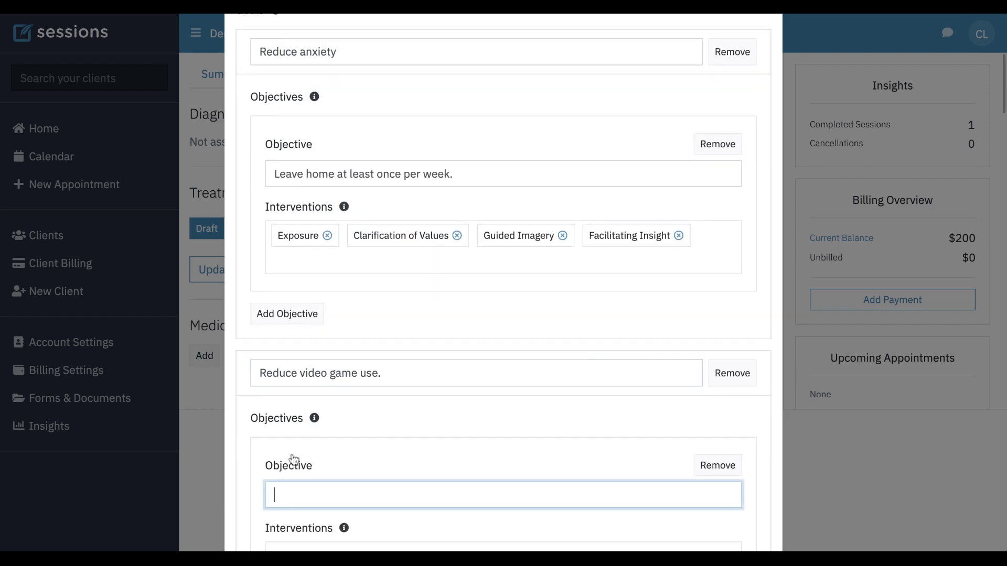
pyautogui.scroll(-3, 293, 459)
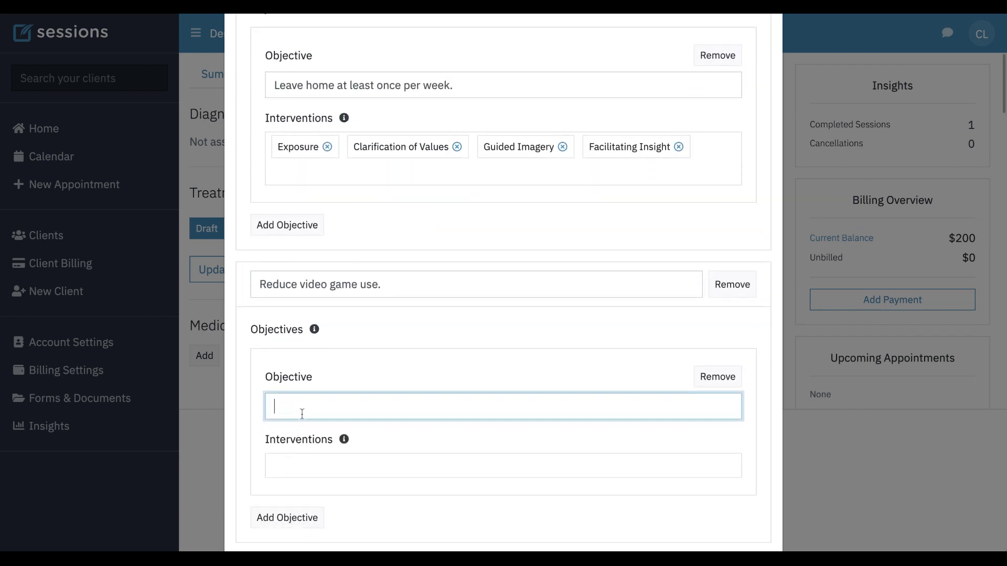
pyautogui.write('Replace with valued acgtivity')
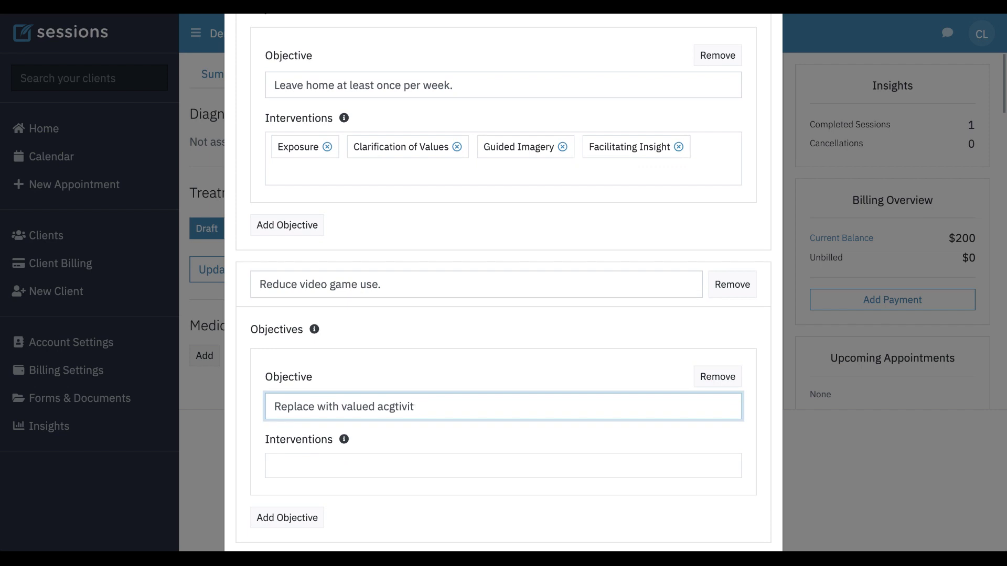
pyautogui.press('BackSpace')
pyautogui.press('BackSpace')
pyautogui.press('BackSpace')
pyautogui.write('tivity')
pyautogui.click(302, 465)
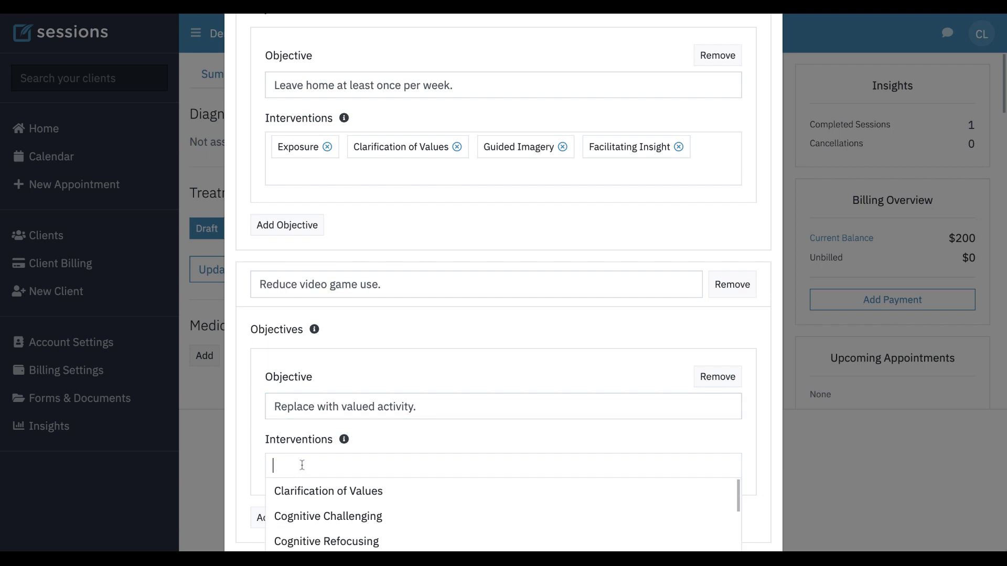
pyautogui.click(326, 491)
pyautogui.scroll(-3, 367, 497)
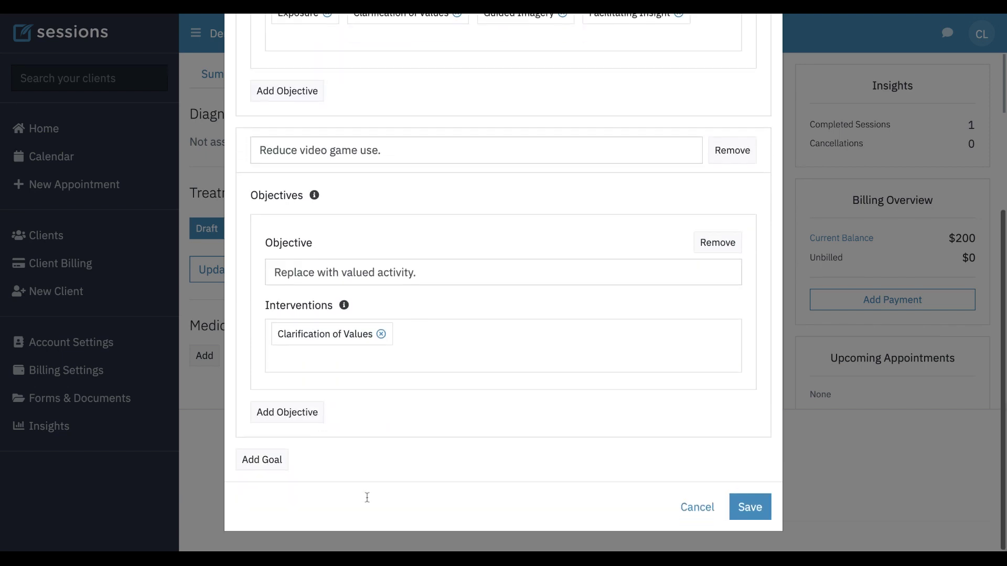
# Step: Save the updated treatment plan, then Sign and Complete it to activate it on 12/29/2022
pyautogui.click(749, 508)
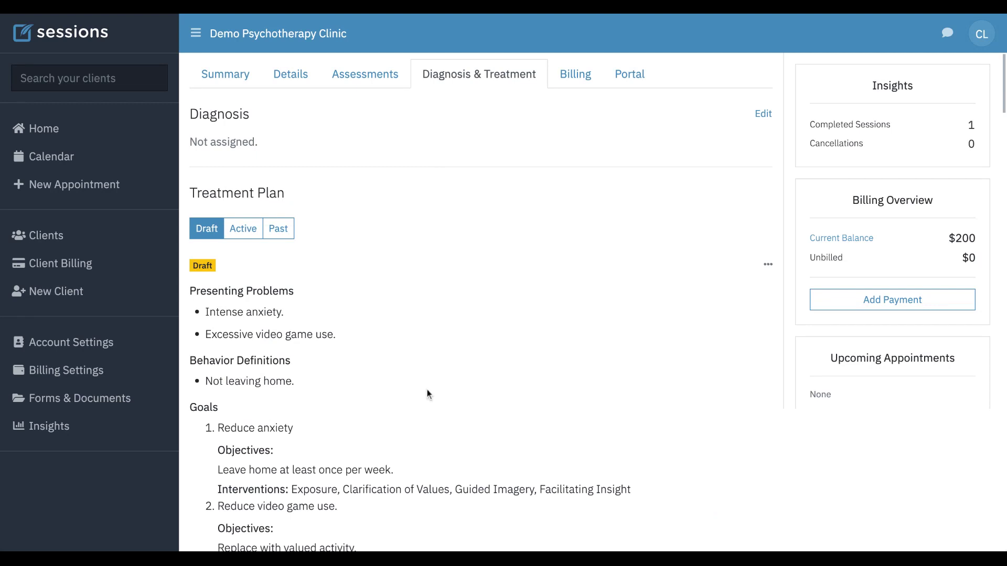
pyautogui.scroll(-3, 427, 391)
pyautogui.scroll(-1, 398, 391)
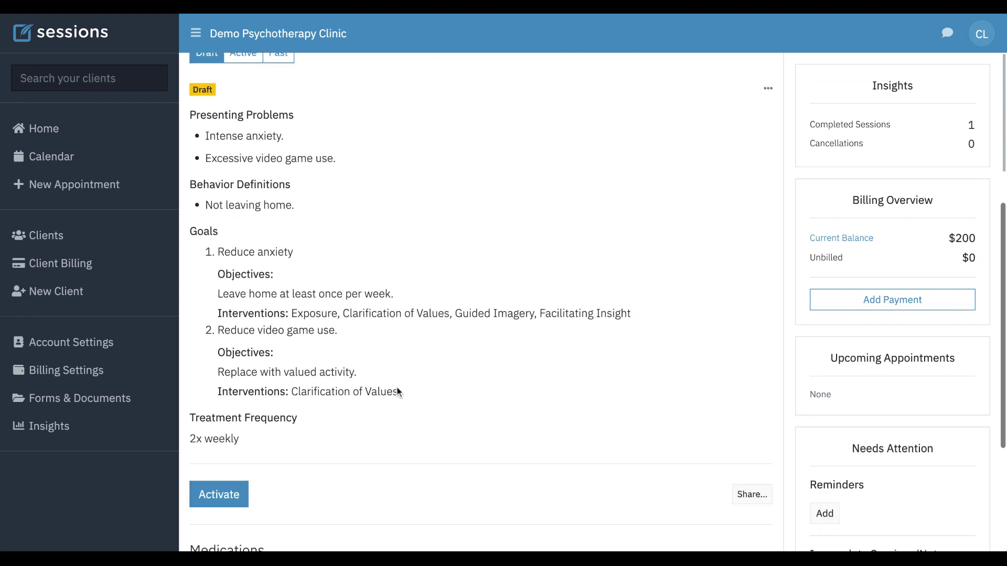
pyautogui.click(220, 491)
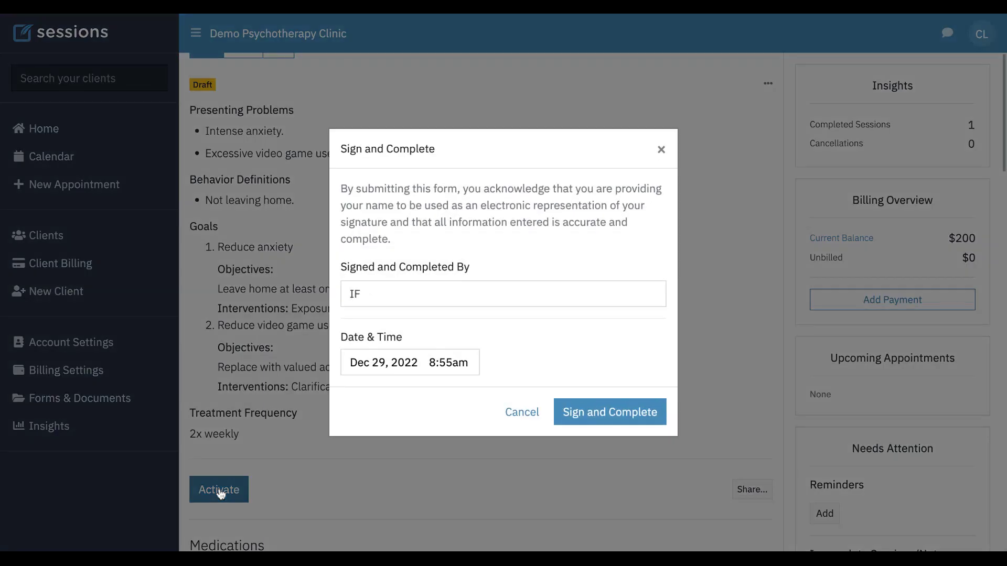
pyautogui.click(599, 413)
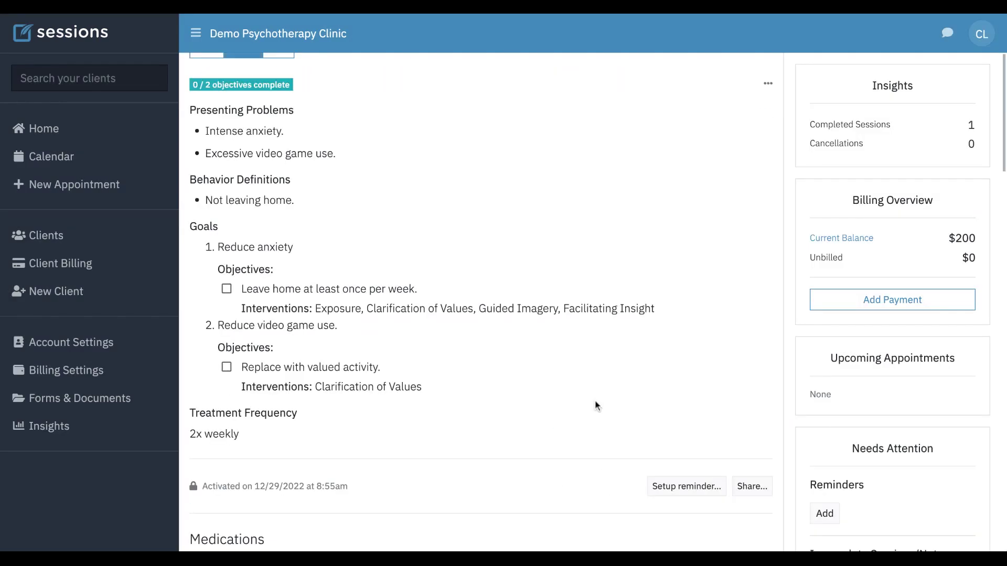
pyautogui.scroll(2, 396, 306)
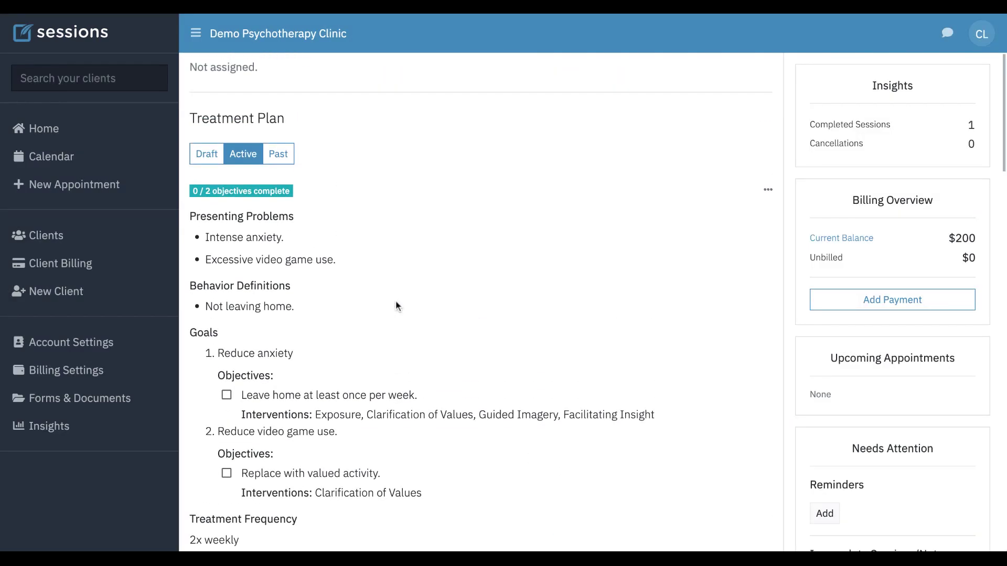
pyautogui.scroll(-1, 396, 306)
pyautogui.scroll(2, 396, 306)
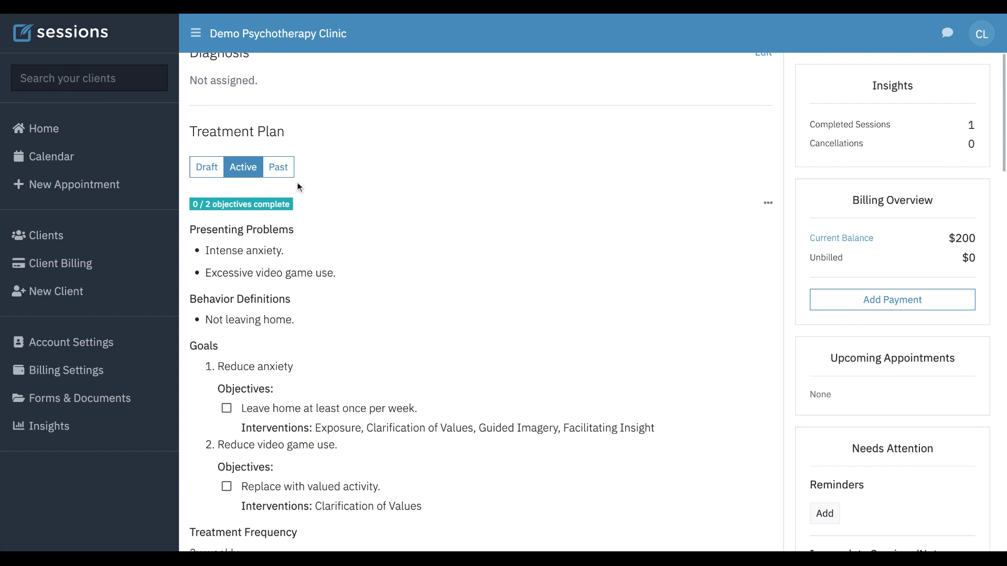
pyautogui.click(286, 172)
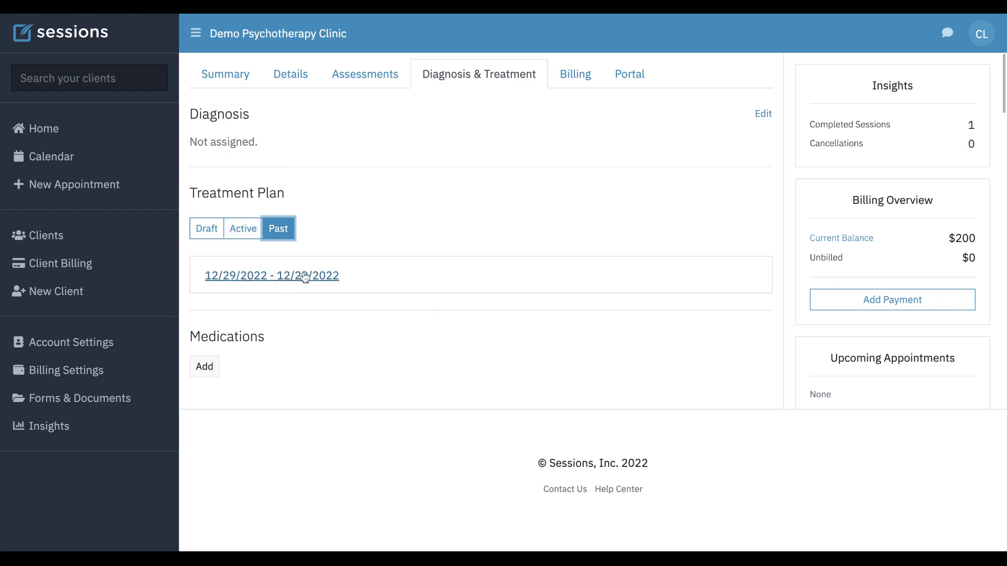
pyautogui.click(239, 230)
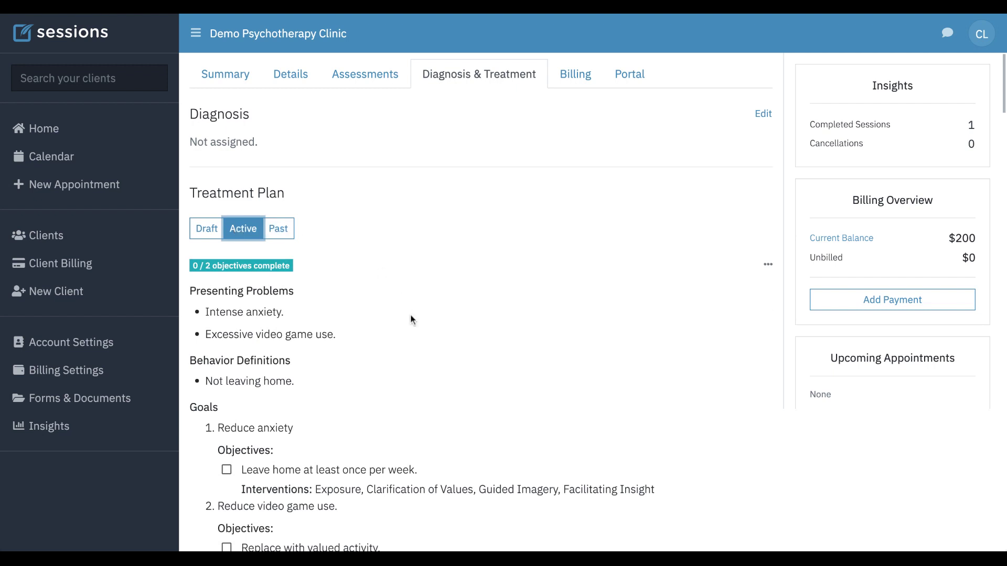
# Step: Set a treatment plan reminder for 'in 6 months'
pyautogui.scroll(-3, 410, 314)
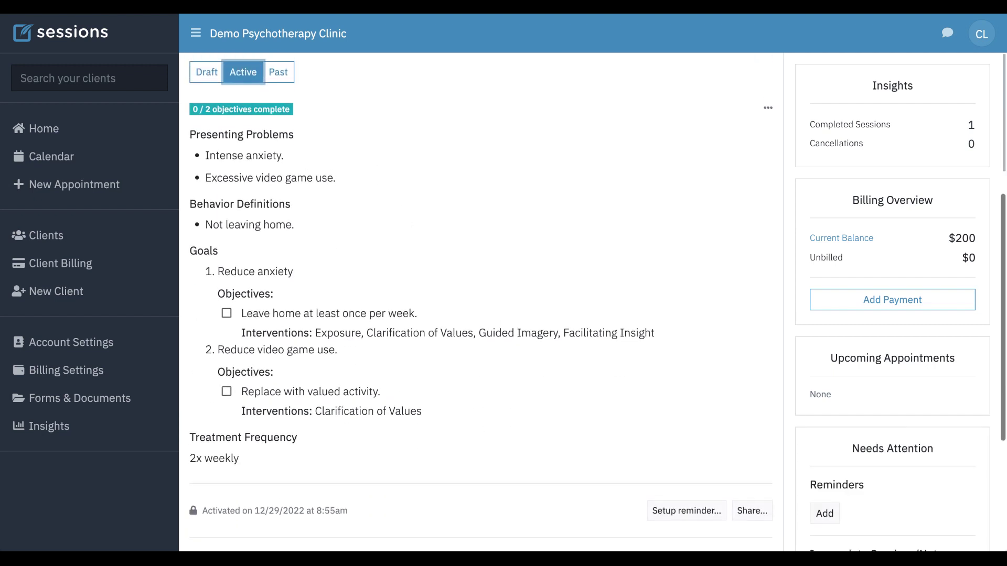
pyautogui.scroll(1, 410, 314)
pyautogui.scroll(-1, 410, 314)
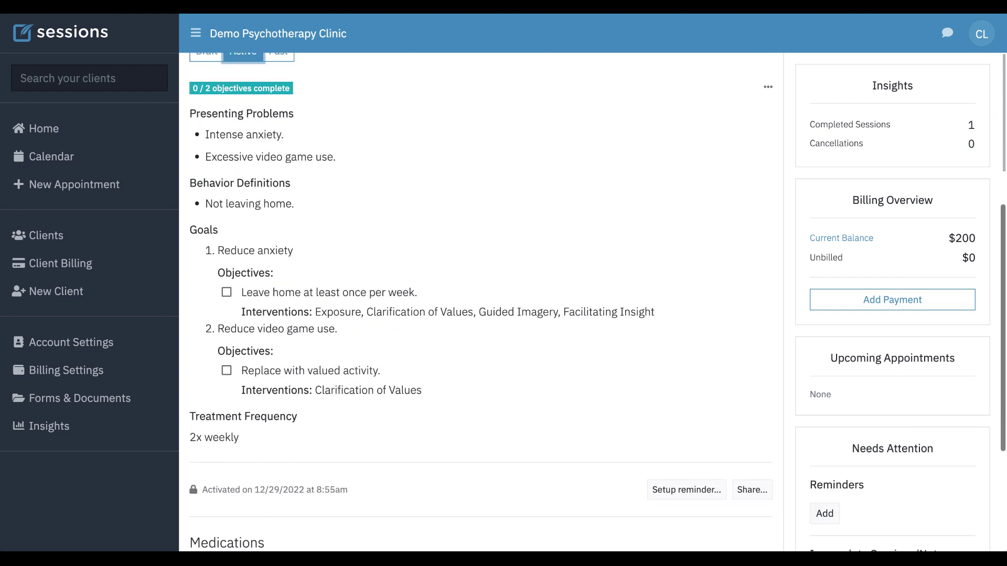
pyautogui.click(683, 491)
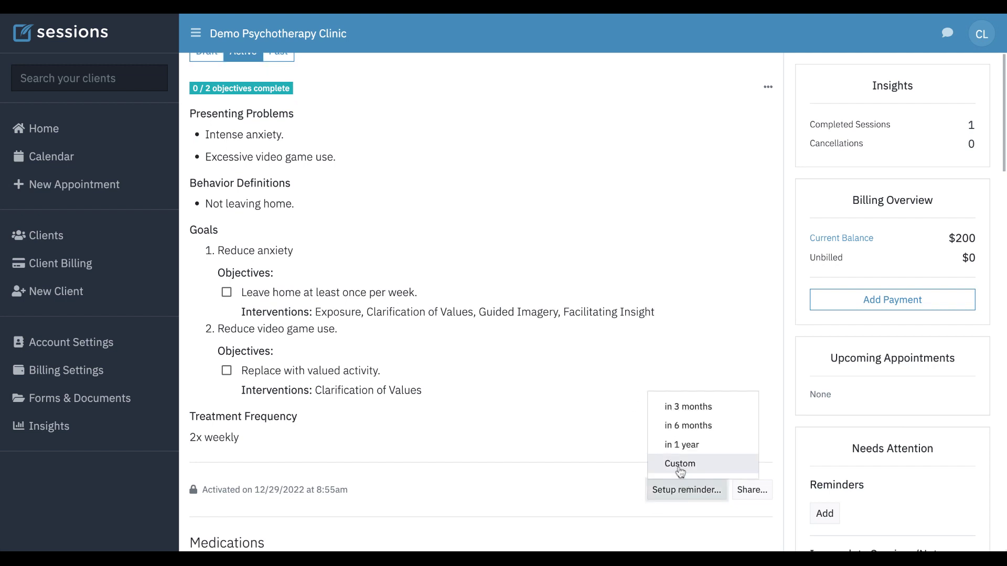
pyautogui.click(690, 430)
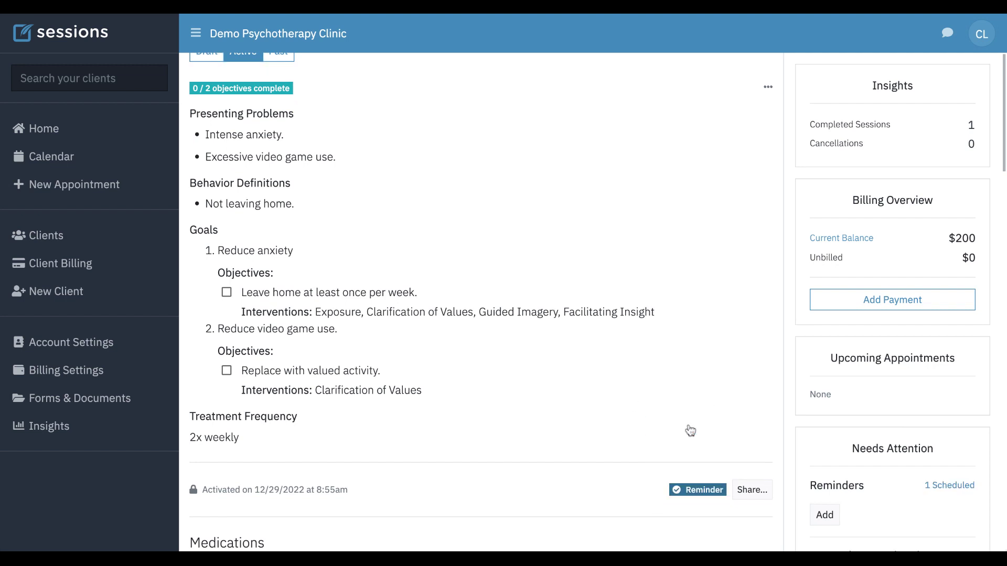
# Step: Start sharing the treatment plan, then cancel the Share Treatment Plan dialog
pyautogui.click(751, 492)
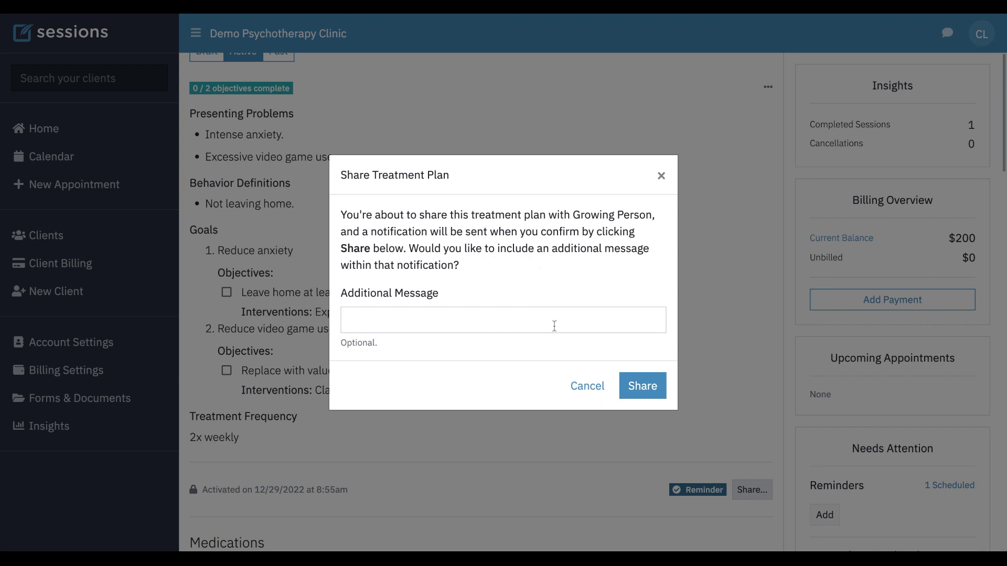
pyautogui.click(572, 387)
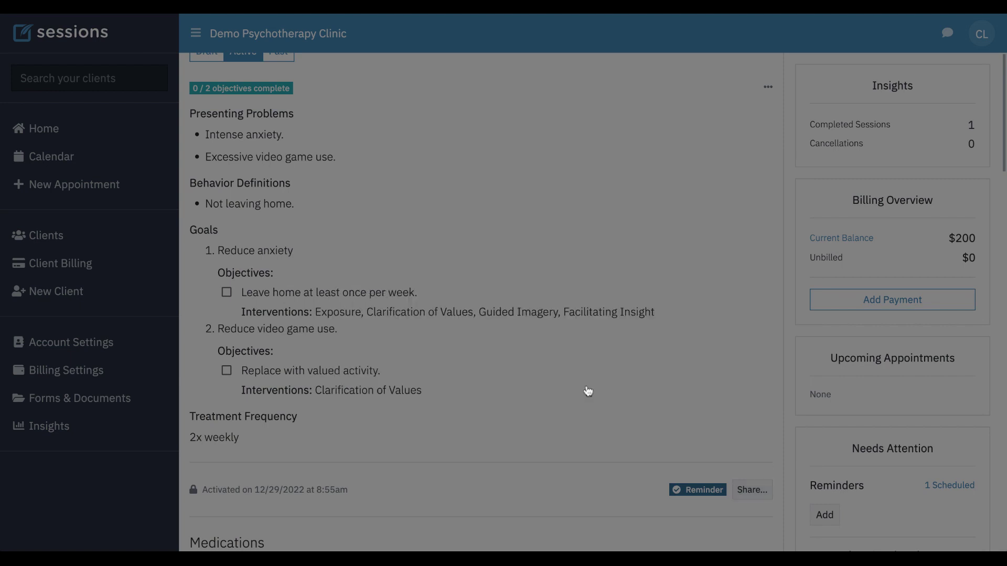
pyautogui.scroll(1, 502, 336)
# Step: Open the Dec 7 note from Incomplete Sessions/Notes and scroll to its Treatment Plan section
pyautogui.scroll(1, 503, 332)
pyautogui.scroll(-4, 503, 332)
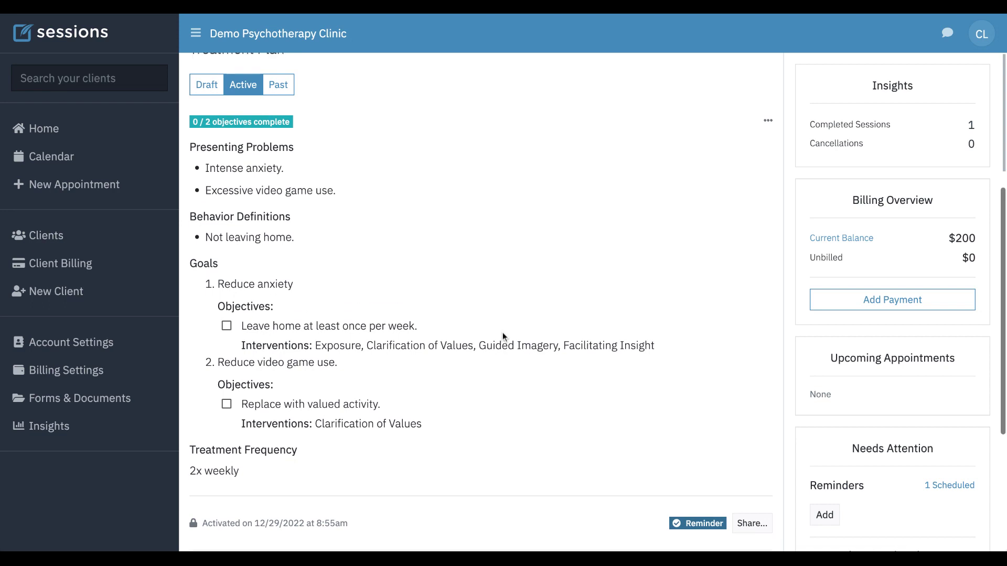
pyautogui.scroll(-5, 834, 360)
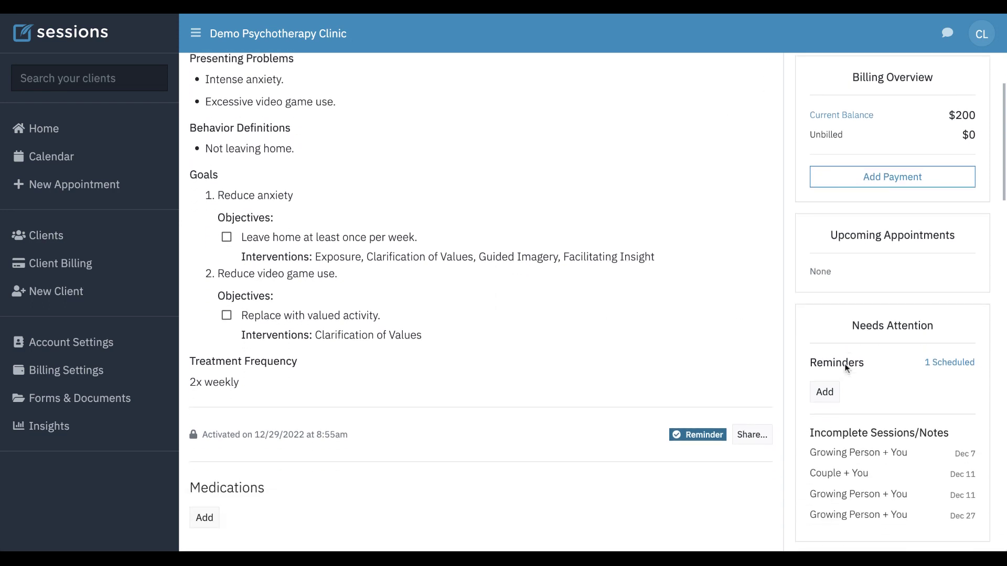
pyautogui.click(856, 431)
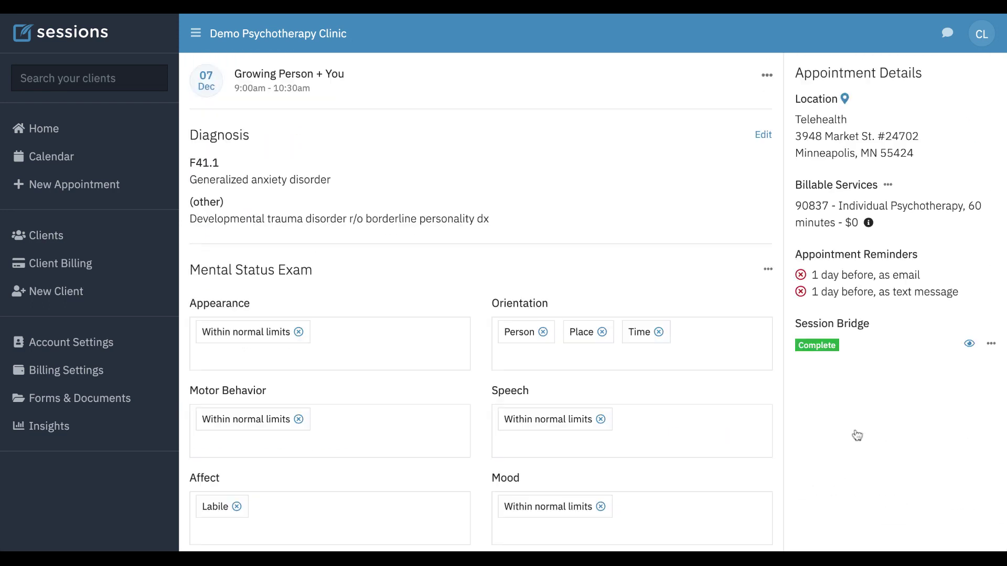
pyautogui.scroll(-7, 467, 334)
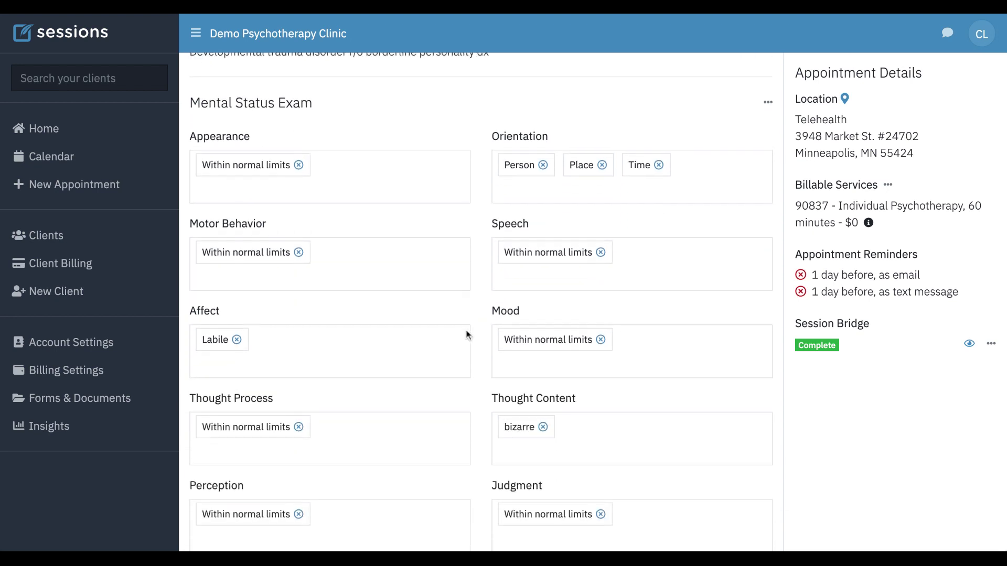
pyautogui.scroll(-6, 467, 334)
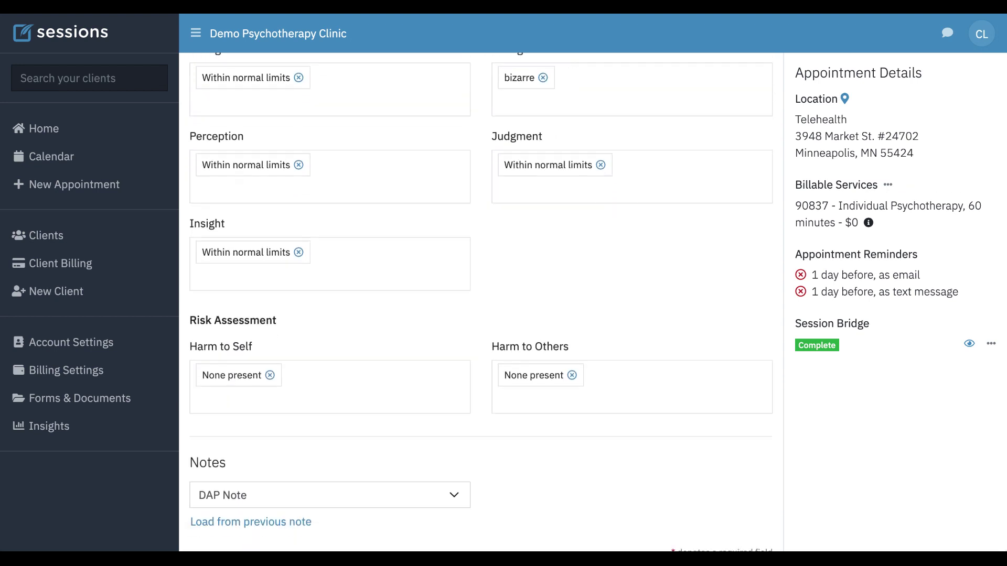
pyautogui.scroll(-12, 467, 334)
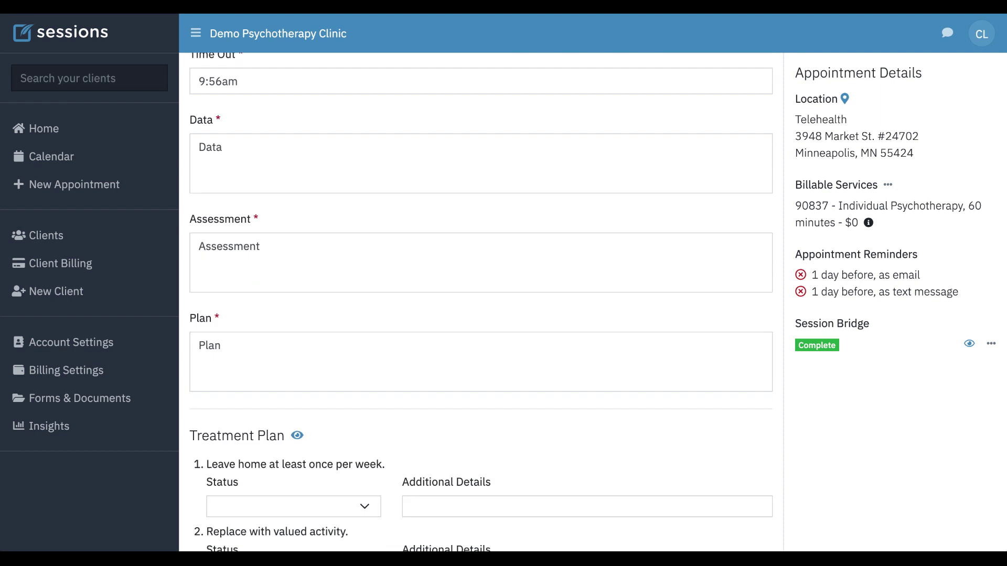
pyautogui.scroll(-2, 481, 304)
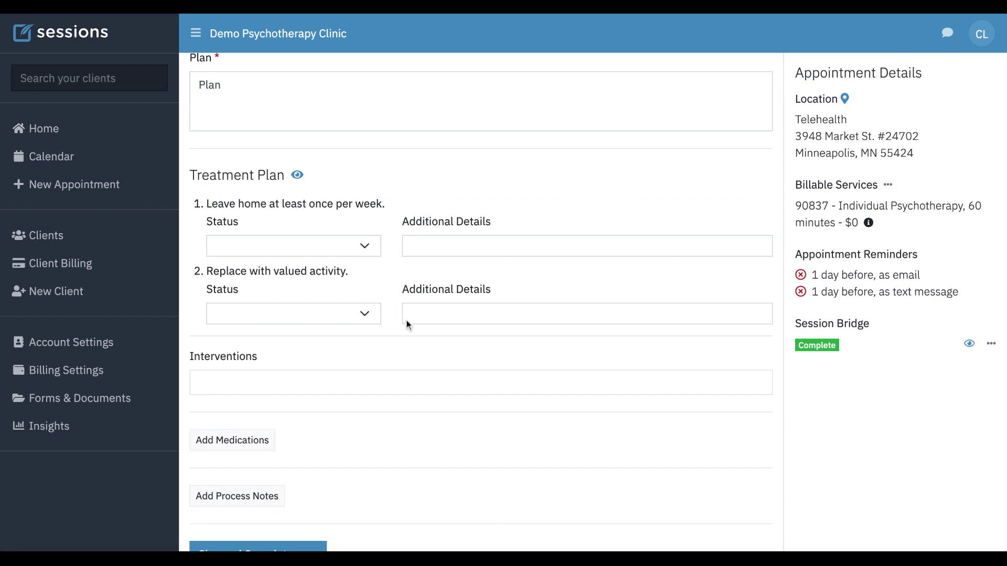
# Step: Rate the objectives Improved and Not Addressed, adding 'etc' details to each
pyautogui.click(294, 246)
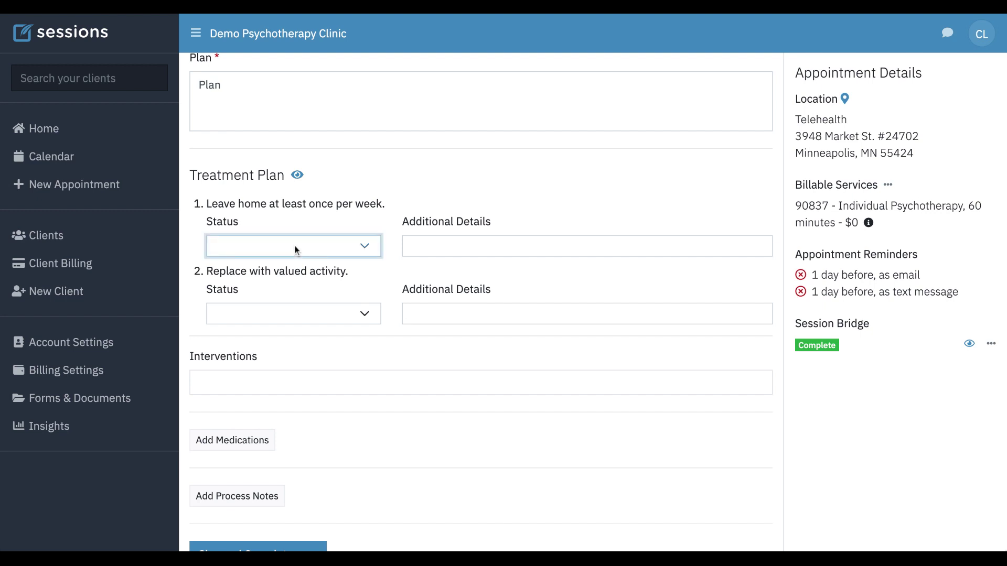
pyautogui.click(292, 313)
pyautogui.click(283, 324)
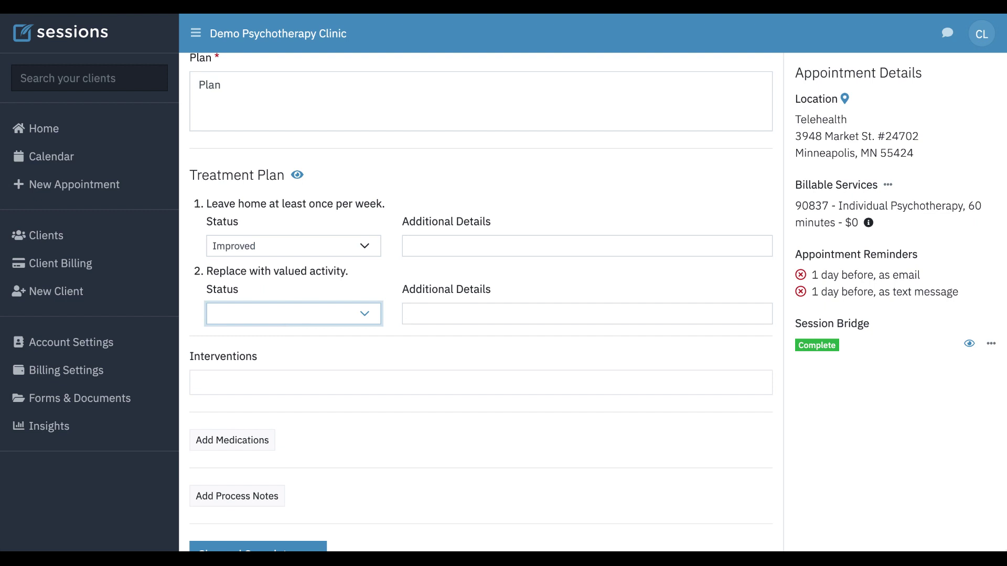
pyautogui.click(259, 446)
pyautogui.click(446, 248)
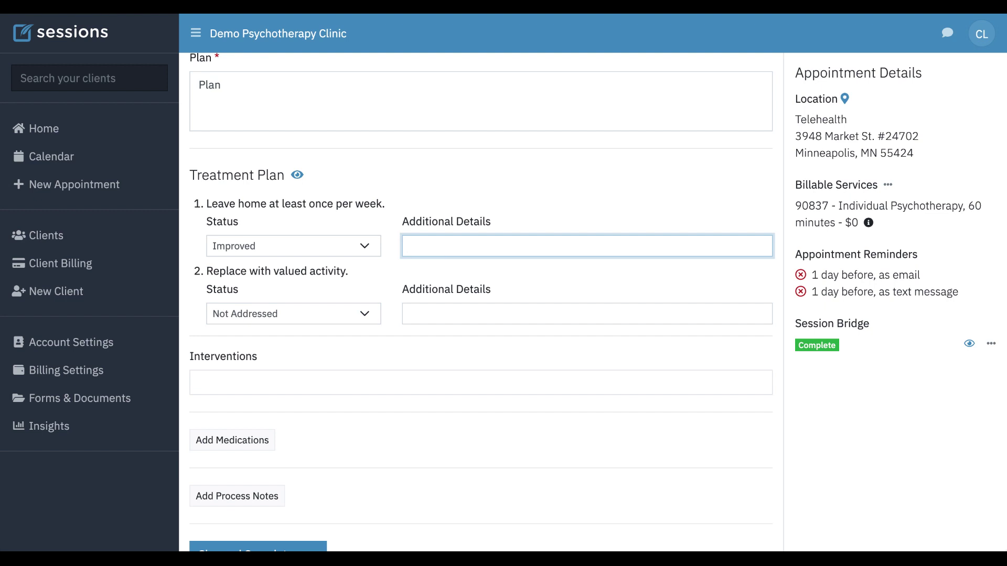
pyautogui.write('etc')
pyautogui.click(468, 308)
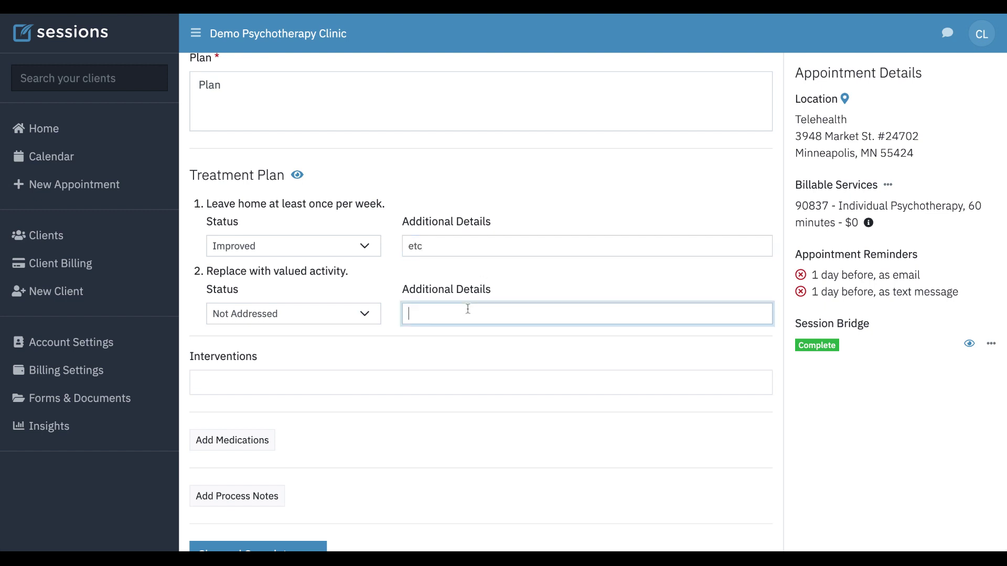
pyautogui.write('etc')
# Step: Add six interventions, from Clarification of Values through Exploration of Emotions, to the note
pyautogui.scroll(-2, 468, 309)
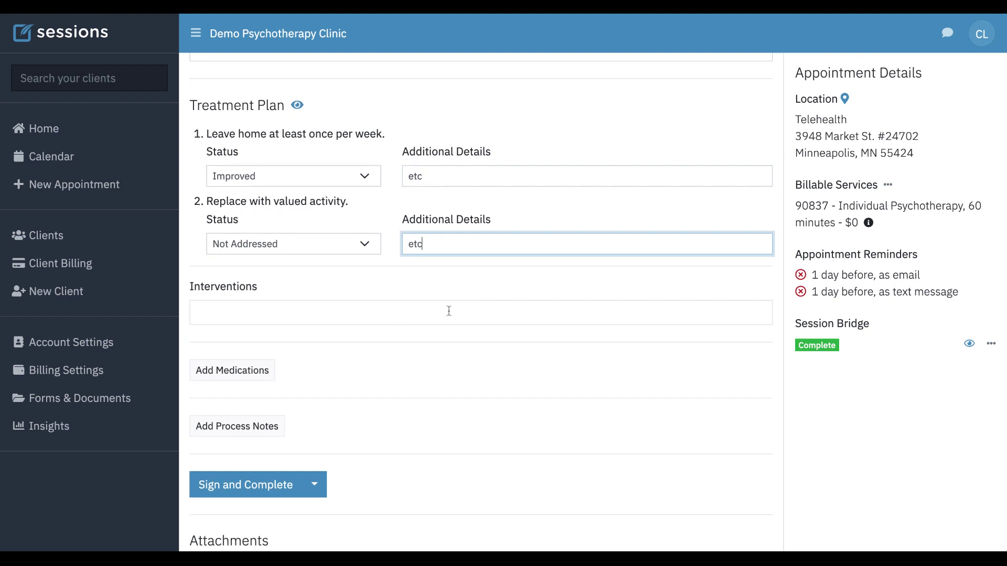
pyautogui.click(257, 313)
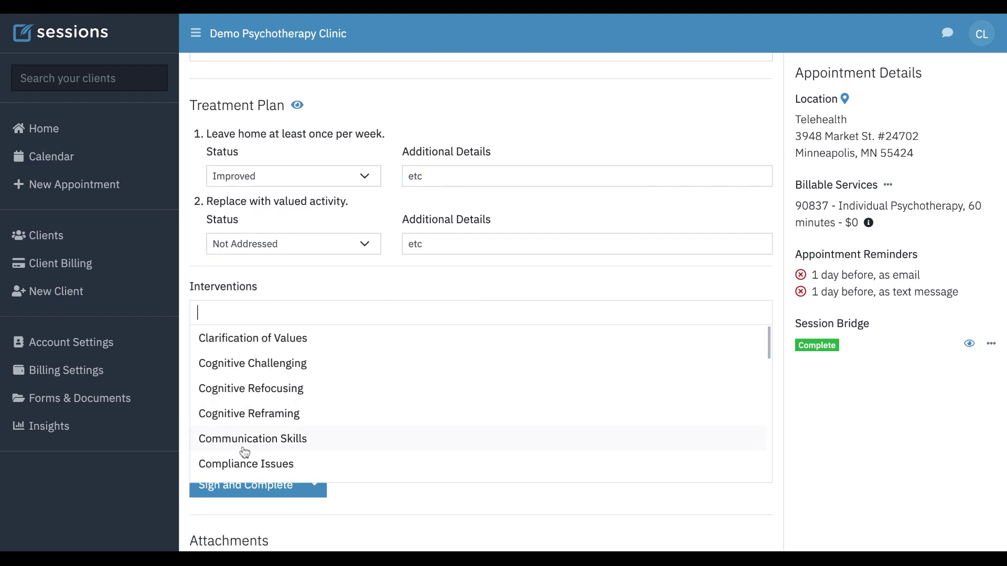
pyautogui.click(260, 346)
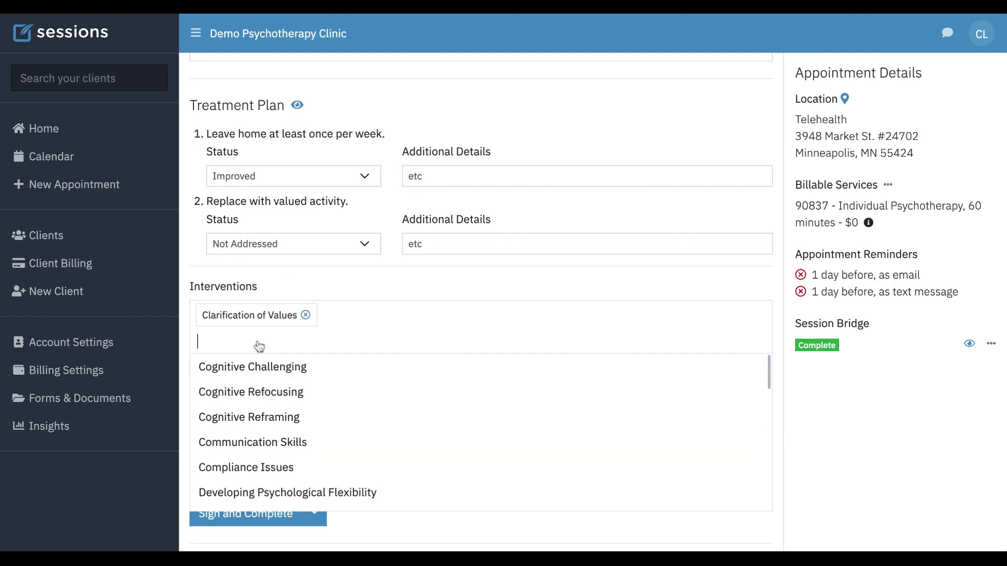
pyautogui.click(252, 370)
pyautogui.click(251, 375)
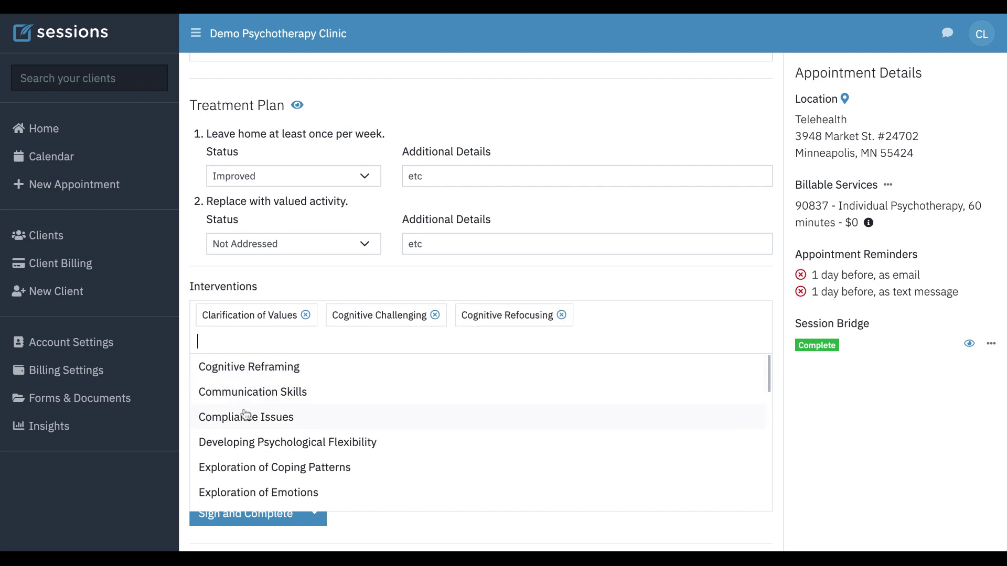
pyautogui.click(265, 444)
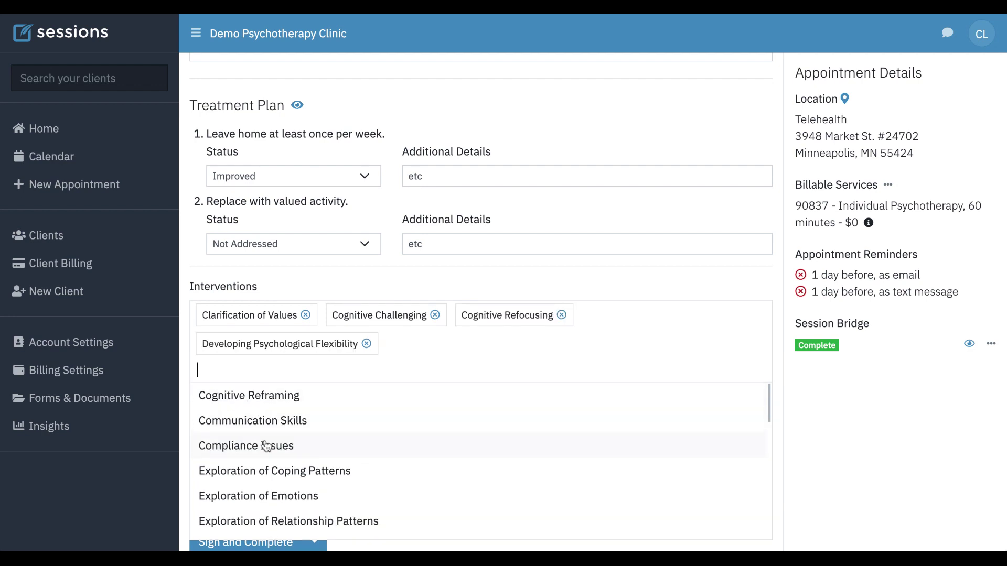
pyautogui.click(257, 470)
pyautogui.click(261, 474)
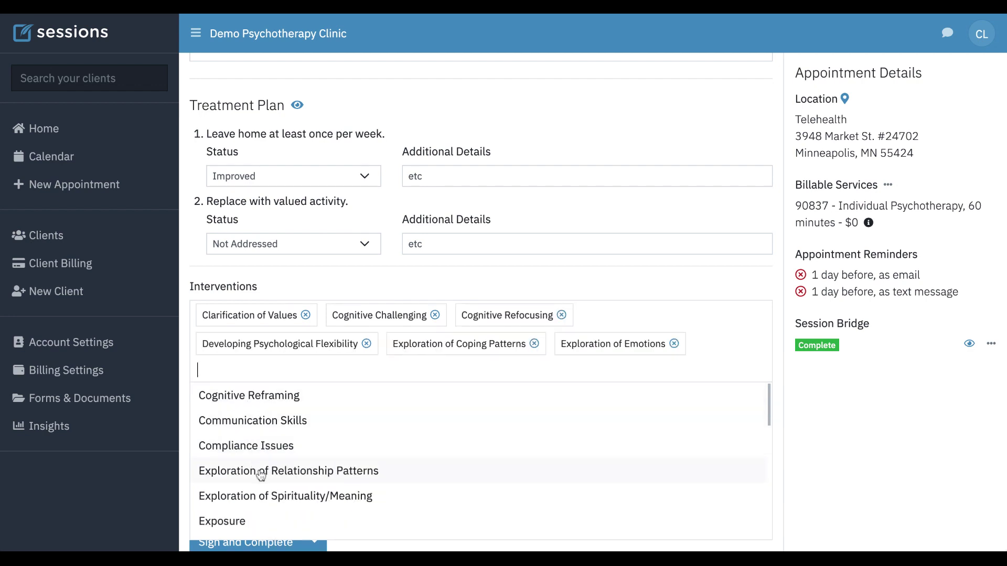
pyautogui.click(262, 377)
# Step: Add a Medications section recording 20mg Prozac, then start a Process Notes section
pyautogui.scroll(-3, 262, 378)
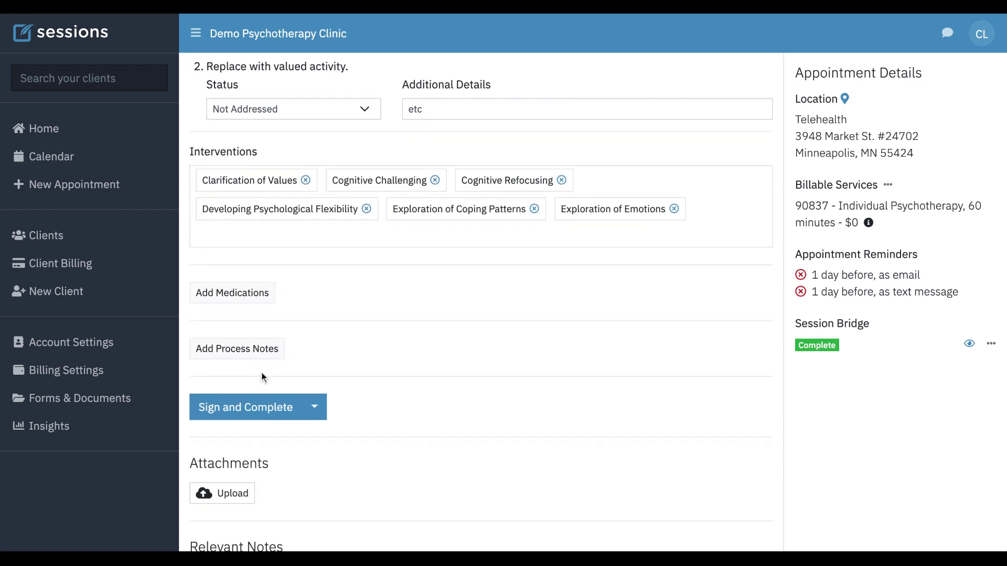
pyautogui.click(235, 294)
pyautogui.click(247, 325)
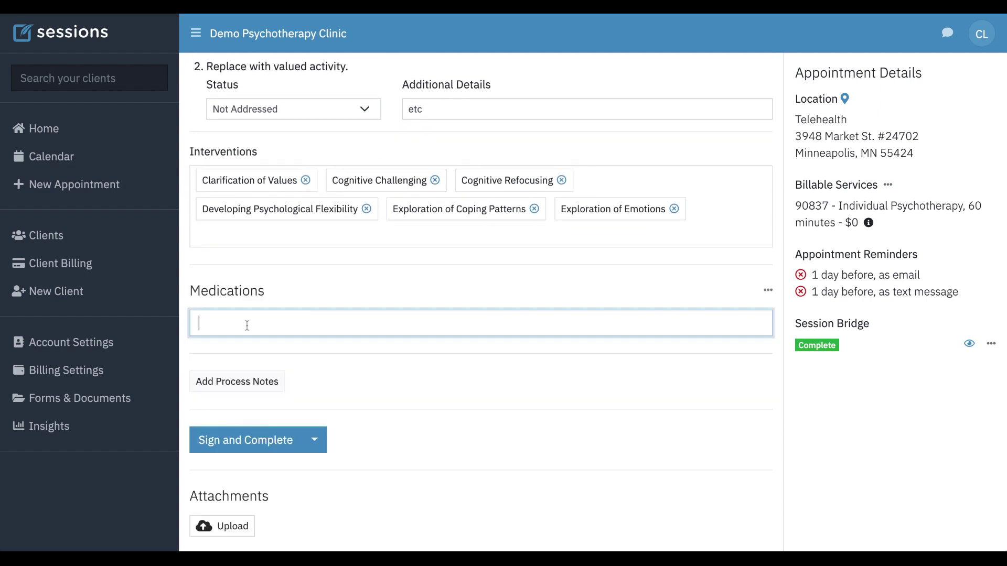
pyautogui.write('20mg Prozqc')
pyautogui.press('BackSpace')
pyautogui.press('BackSpace')
pyautogui.write('ac')
pyautogui.scroll(-2, 255, 353)
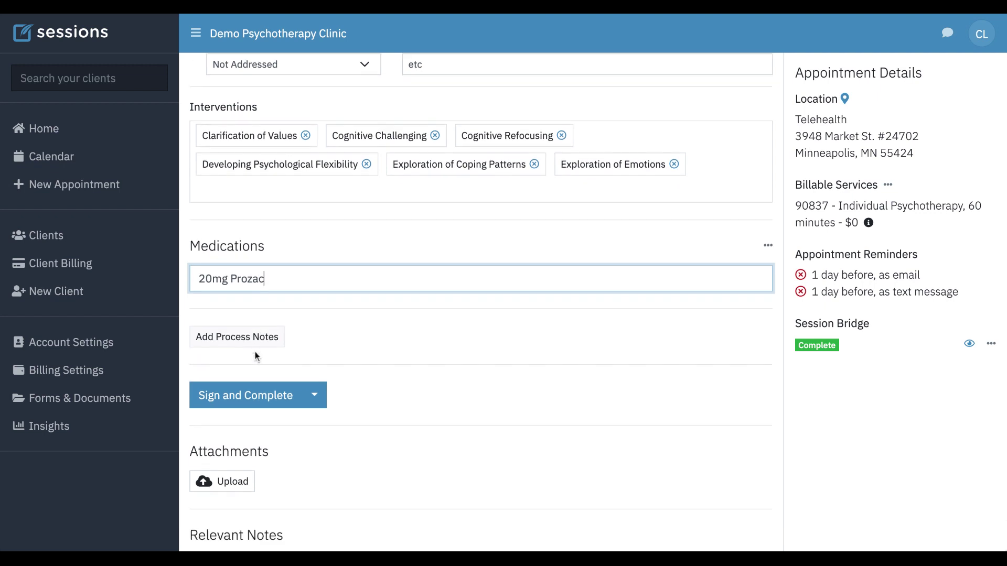
pyautogui.click(233, 324)
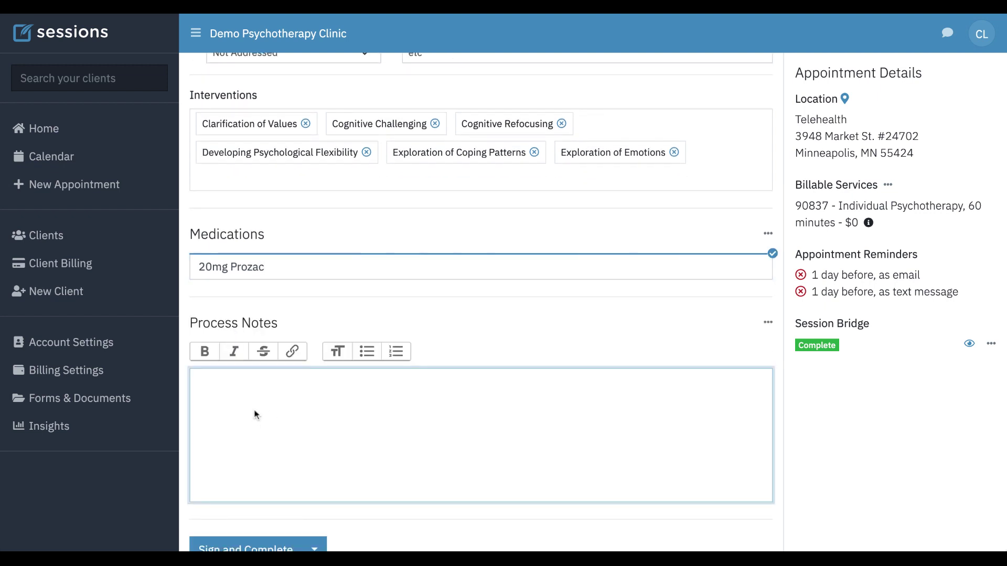
pyautogui.scroll(-1, 255, 415)
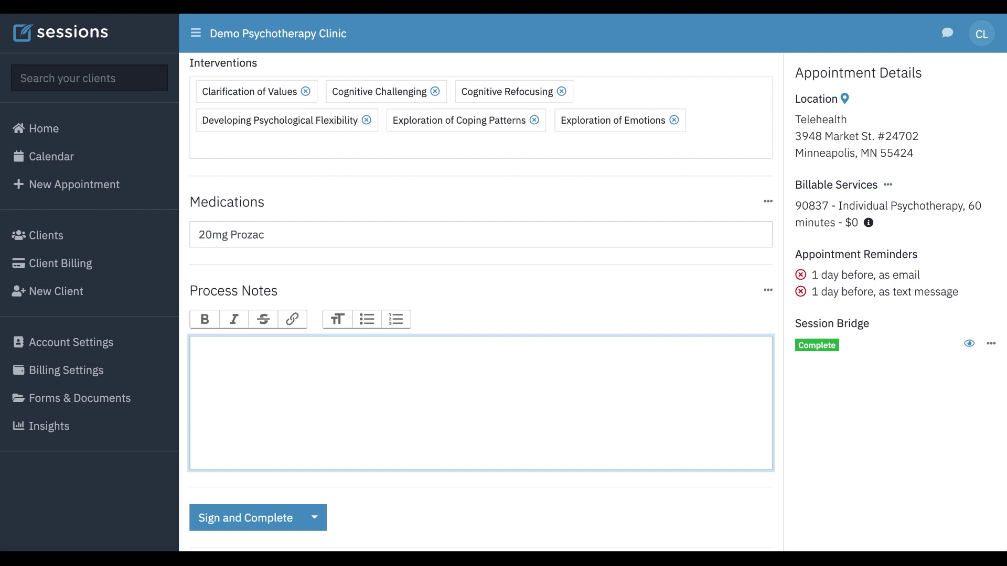
pyautogui.scroll(-1, 281, 348)
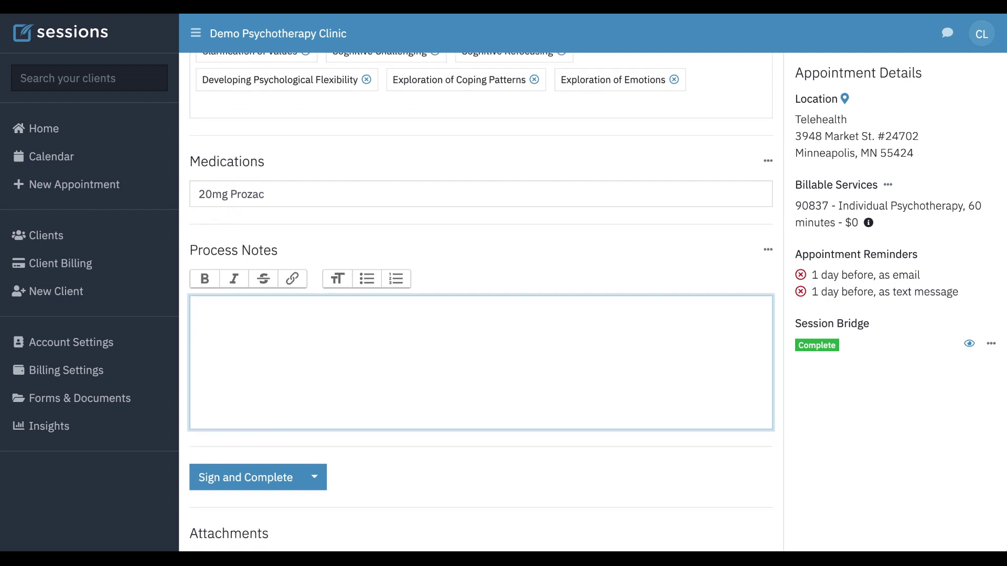
pyautogui.scroll(-2, 236, 373)
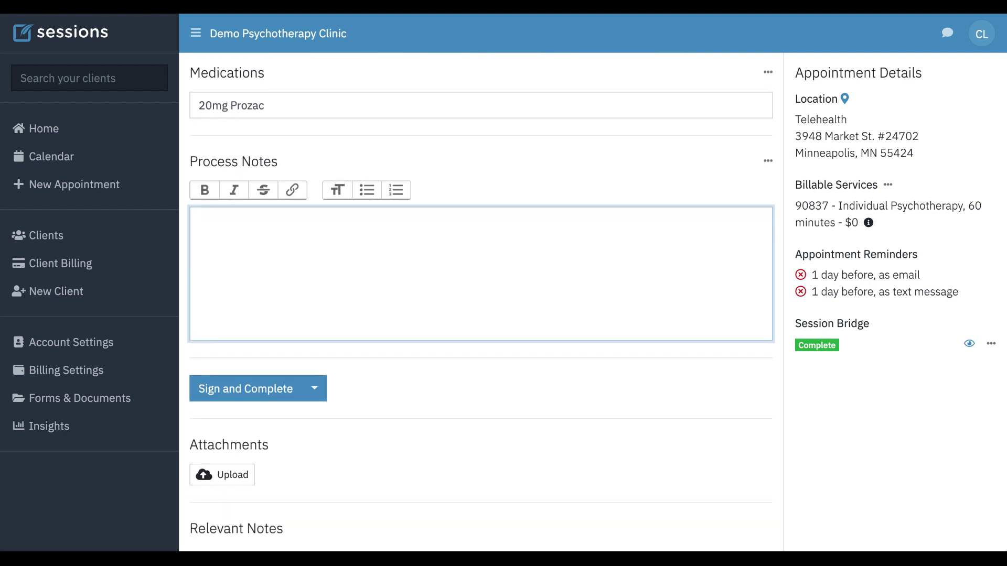
# Step: Sign and complete the 07 Dec note, dismiss the incomplete-notes popup, and open its options menu
pyautogui.click(252, 393)
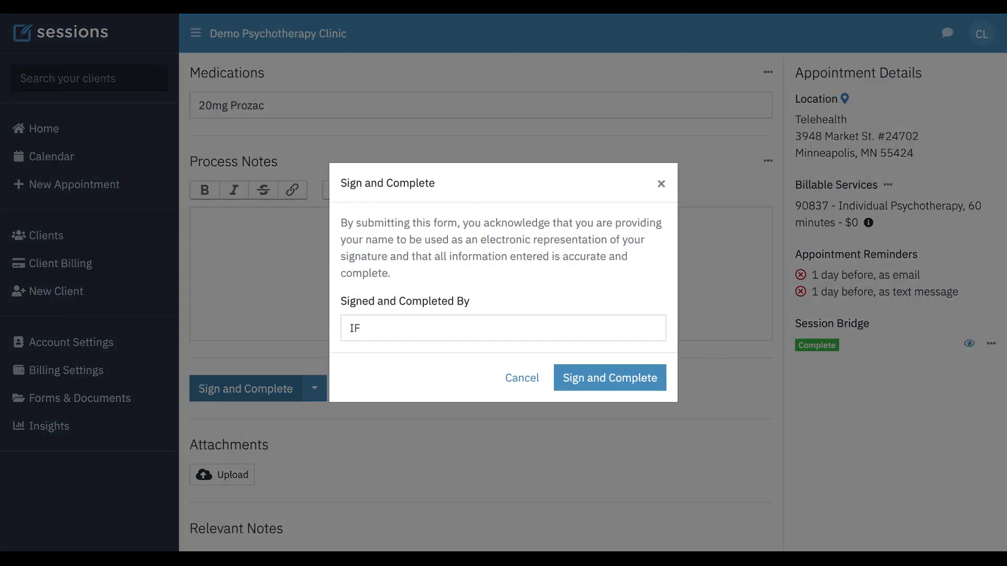
pyautogui.click(603, 380)
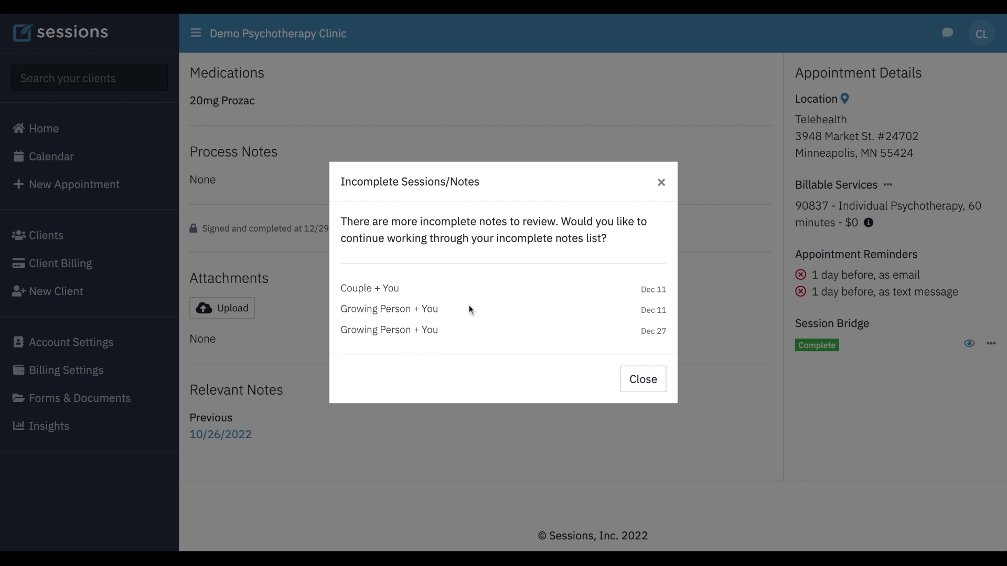
pyautogui.click(661, 182)
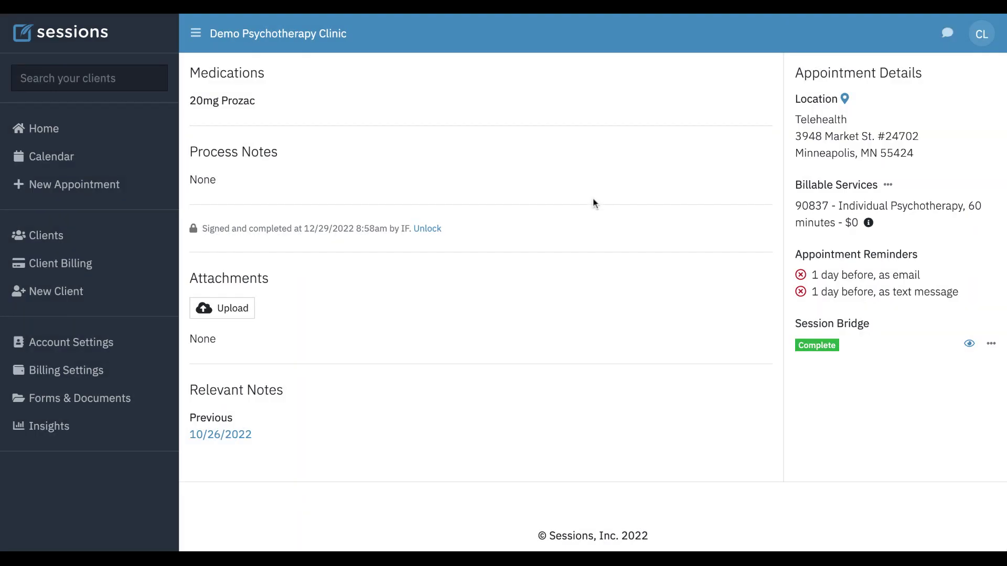
pyautogui.scroll(15, 594, 202)
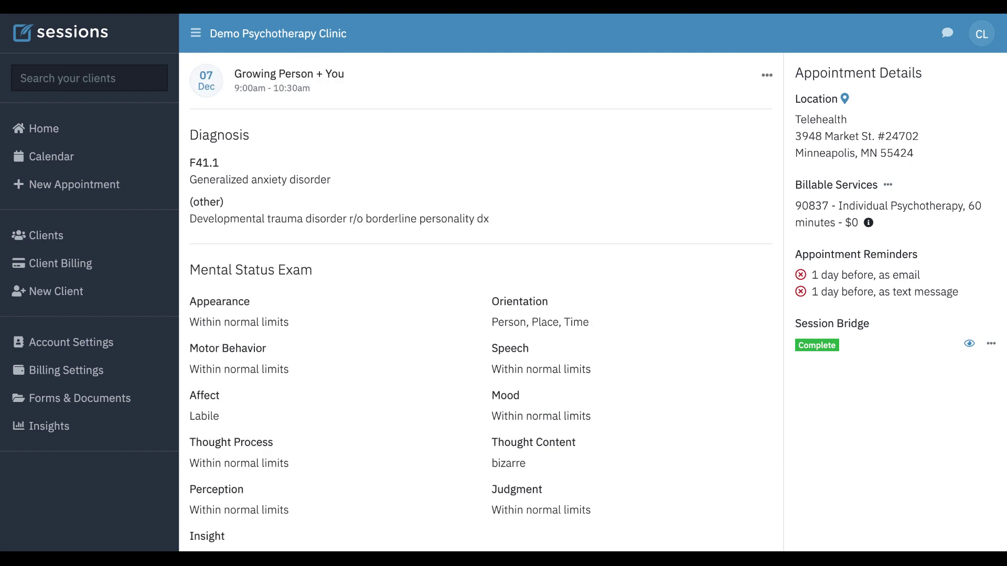
pyautogui.click(768, 79)
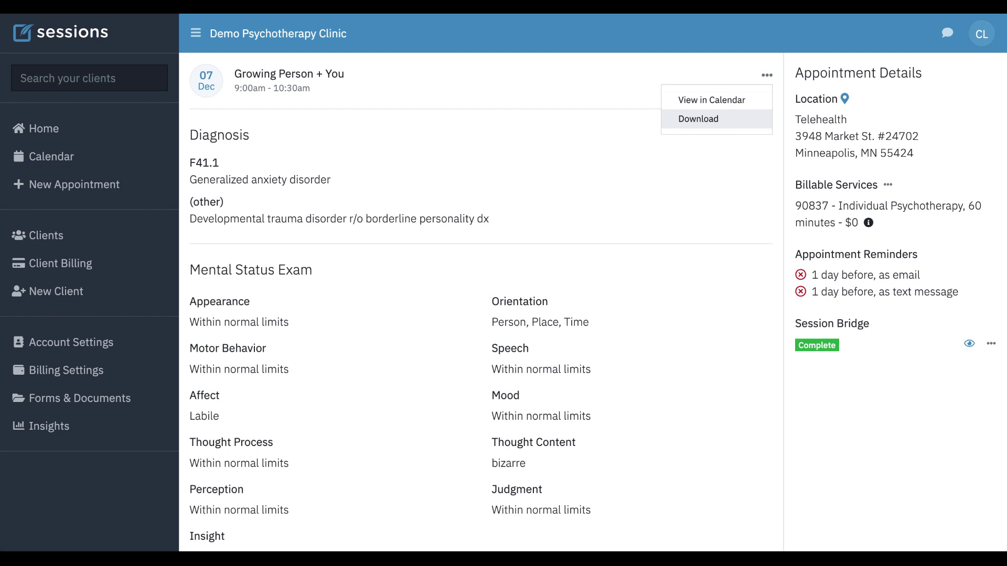
# Step: View the appointment in the calendar, then open the client's record and check Diagnosis & Treatment
pyautogui.click(717, 106)
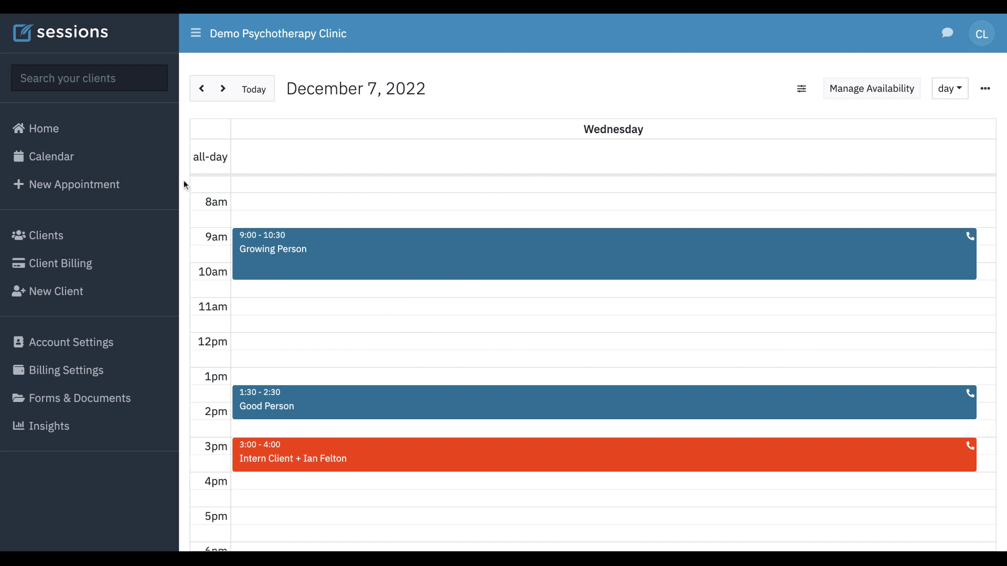
pyautogui.click(53, 239)
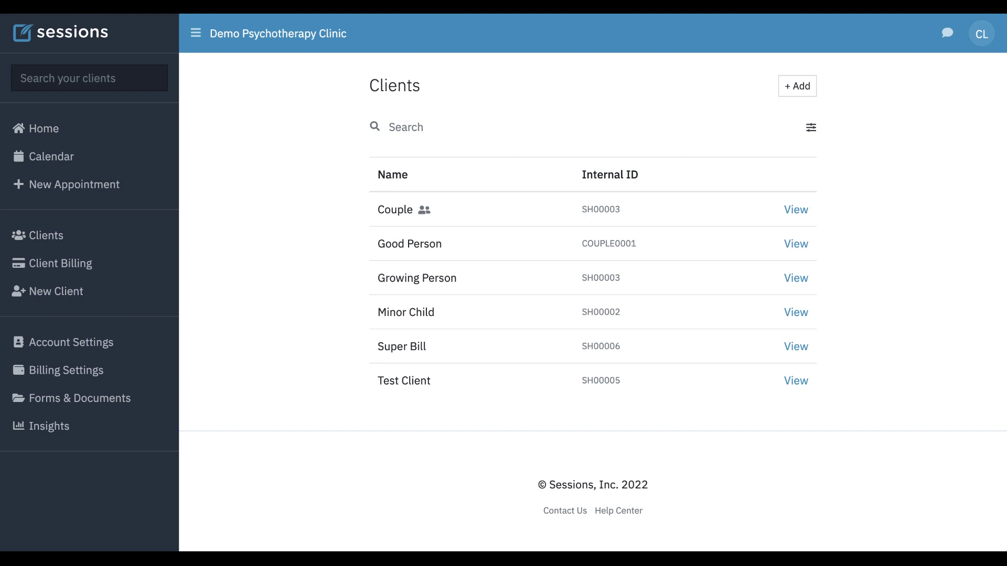
pyautogui.click(801, 282)
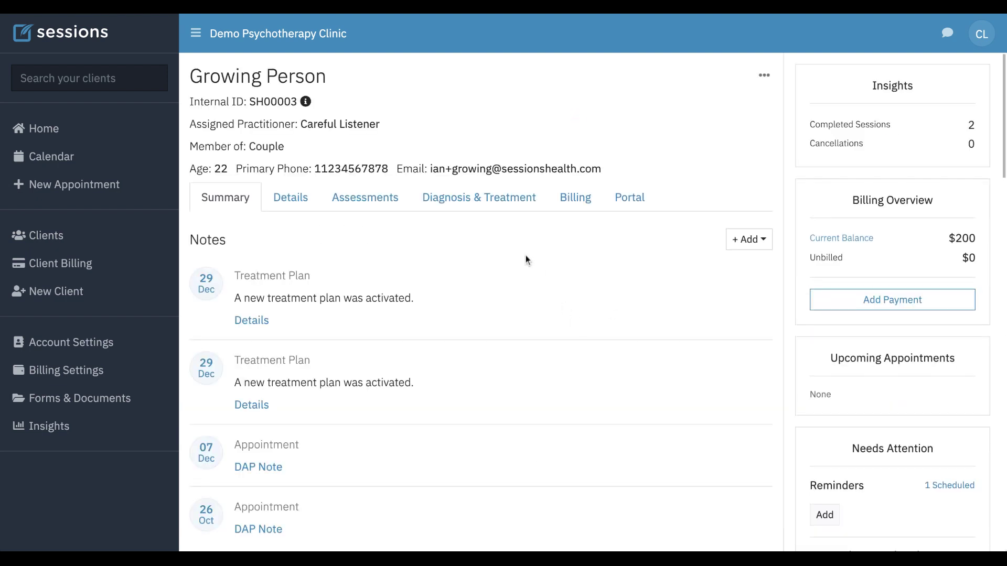
pyautogui.click(479, 201)
pyautogui.scroll(-5, 509, 258)
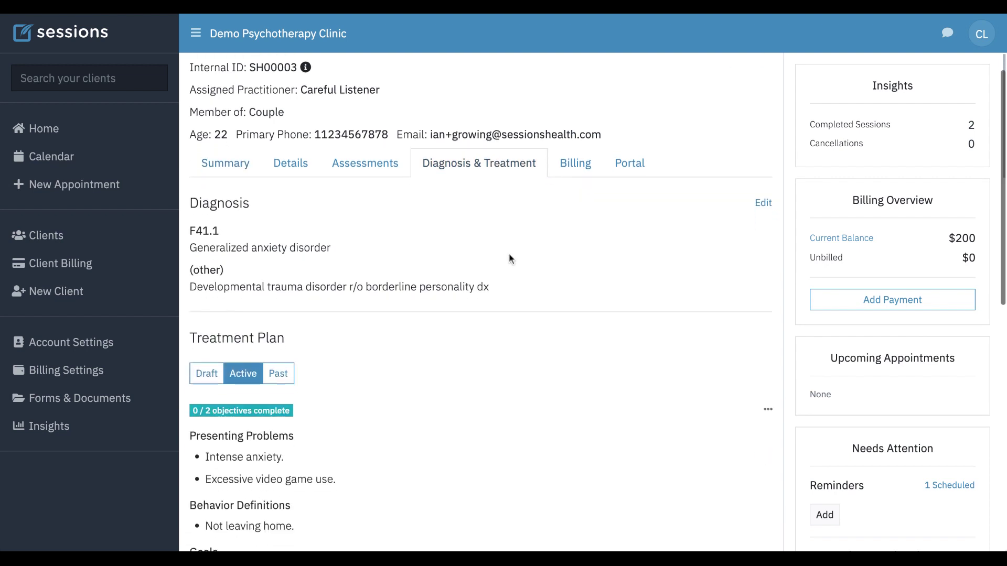
pyautogui.scroll(-6, 481, 301)
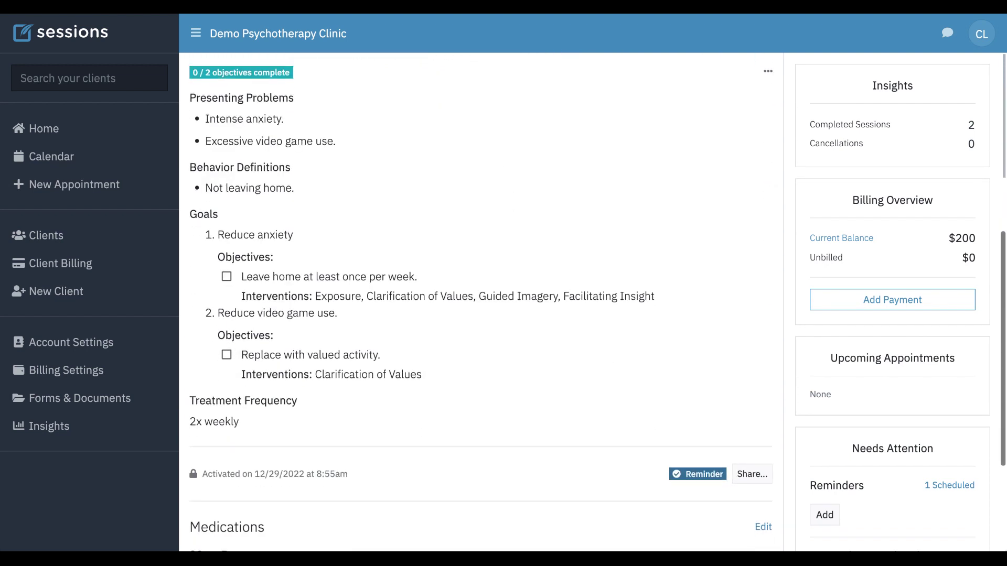
pyautogui.scroll(5, 481, 301)
pyautogui.scroll(6, 481, 301)
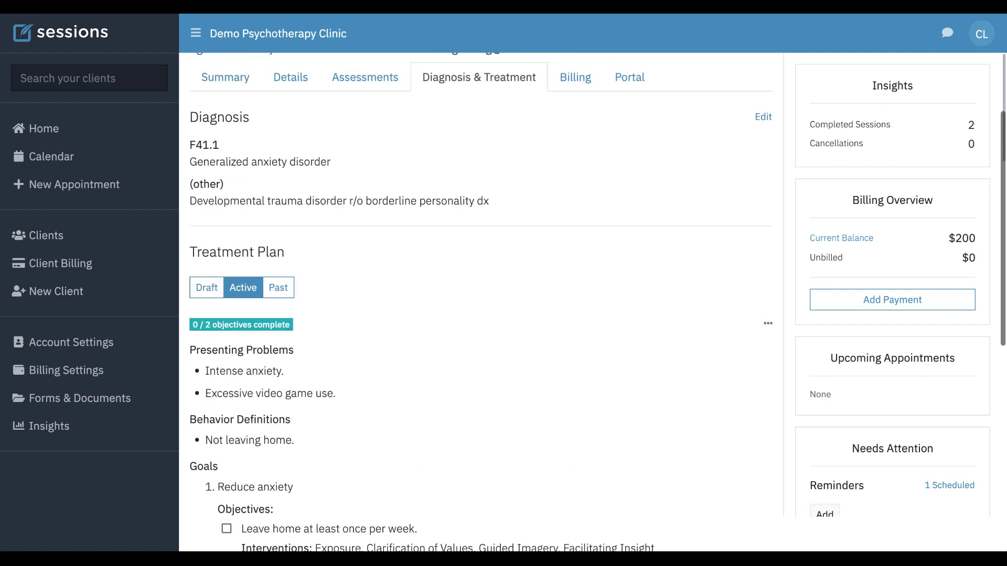
# Step: Back on Summary, expand the 07 Dec DAP Note showing Time In 9:00am and Time Out 9:56am
pyautogui.click(237, 200)
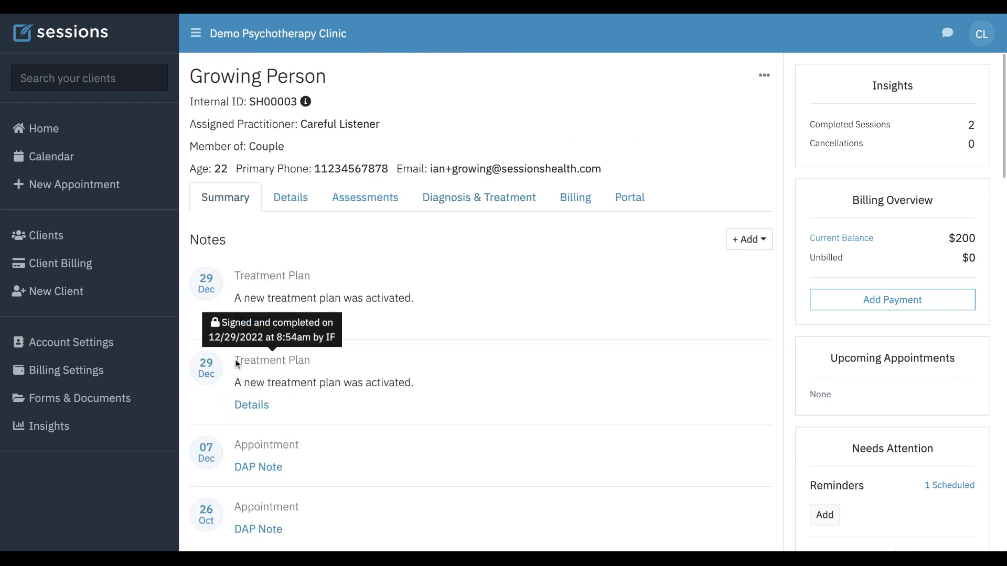
pyautogui.scroll(-2, 236, 362)
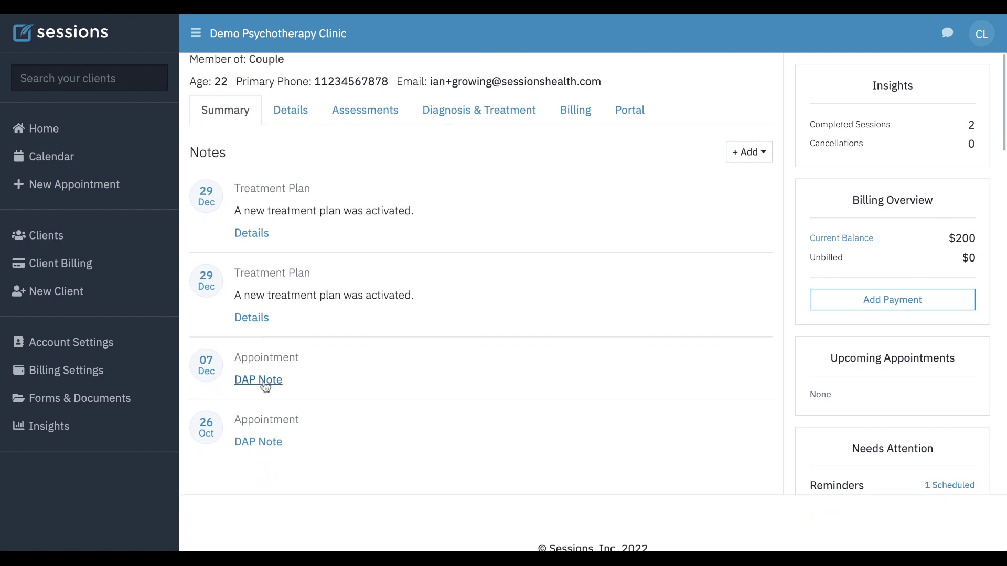
pyautogui.click(257, 381)
pyautogui.scroll(-3, 264, 387)
pyautogui.scroll(4, 266, 387)
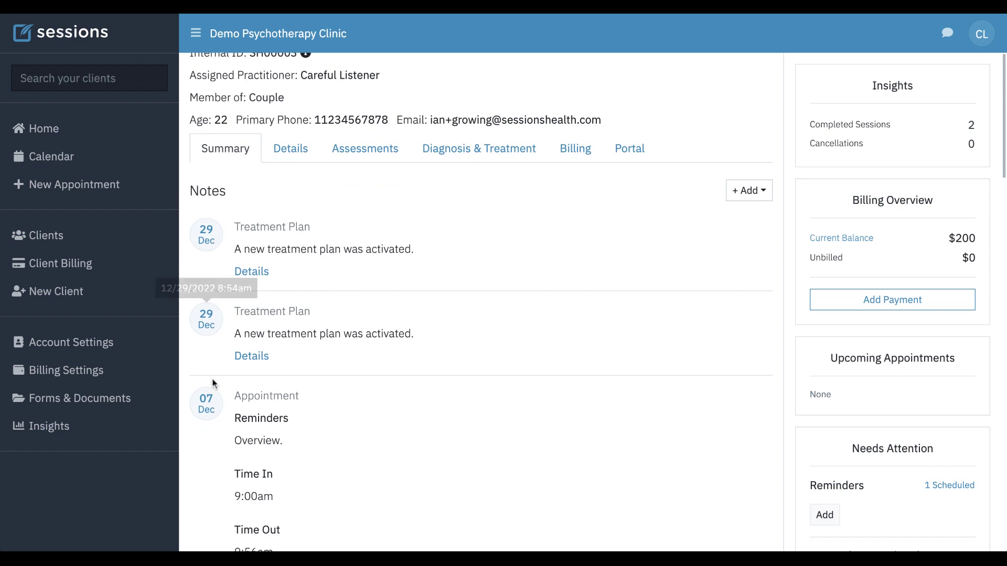
pyautogui.scroll(-3, 323, 422)
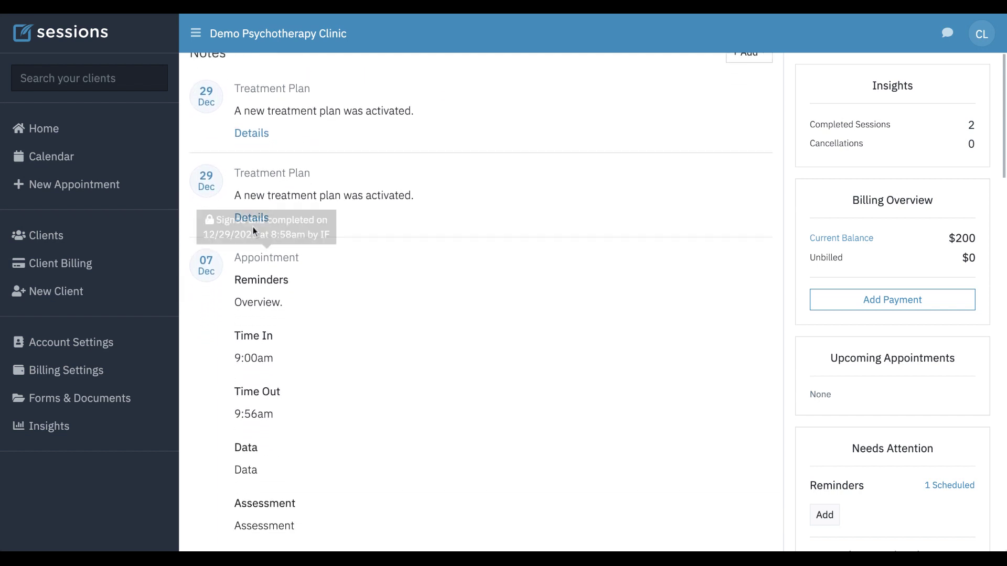
pyautogui.scroll(-2, 256, 301)
pyautogui.scroll(-2, 256, 299)
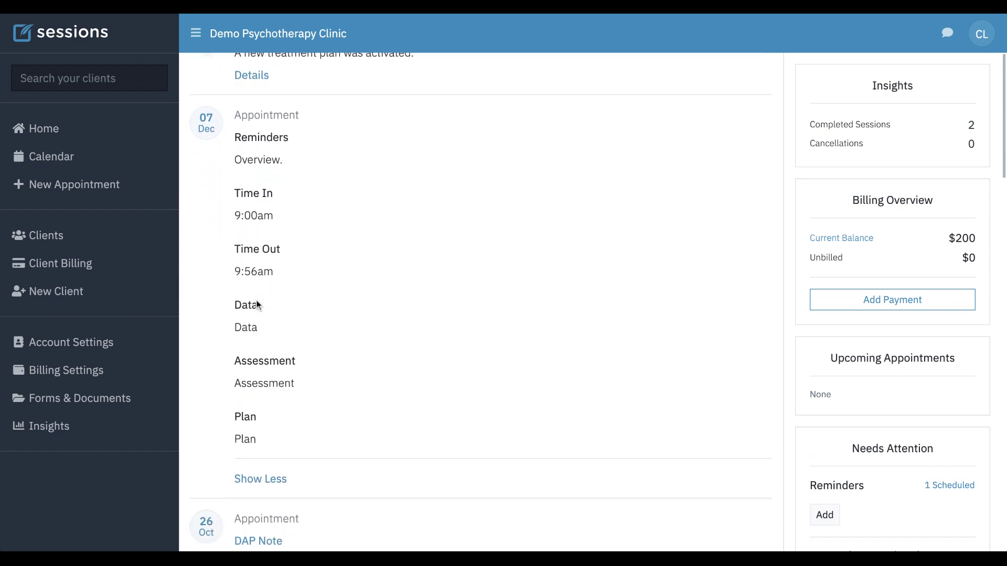
pyautogui.scroll(1, 256, 299)
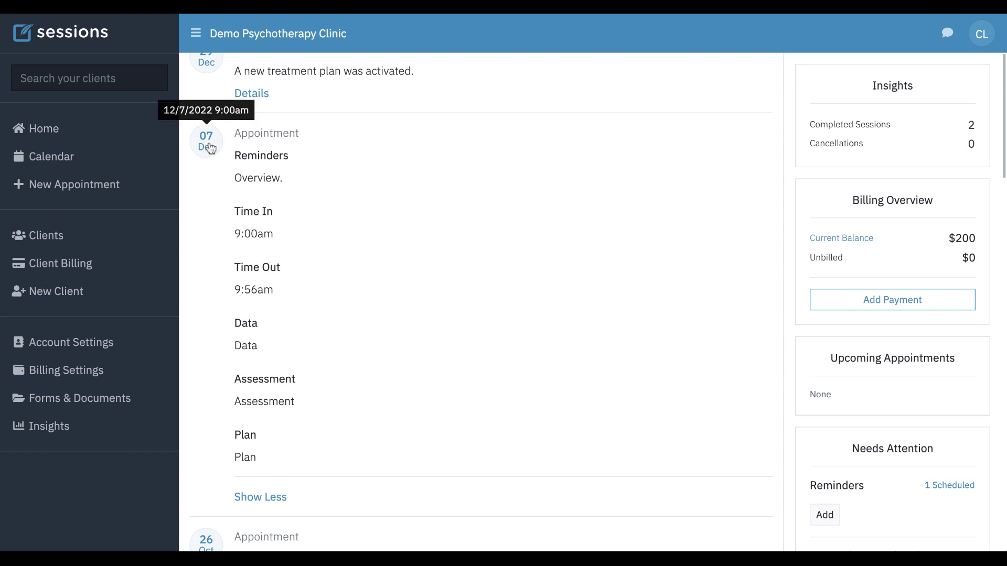
# Step: Open the 07 Dec appointment page and review the DAP note's 9:00am–9:56am times under Notes
pyautogui.click(210, 149)
pyautogui.scroll(-2, 353, 233)
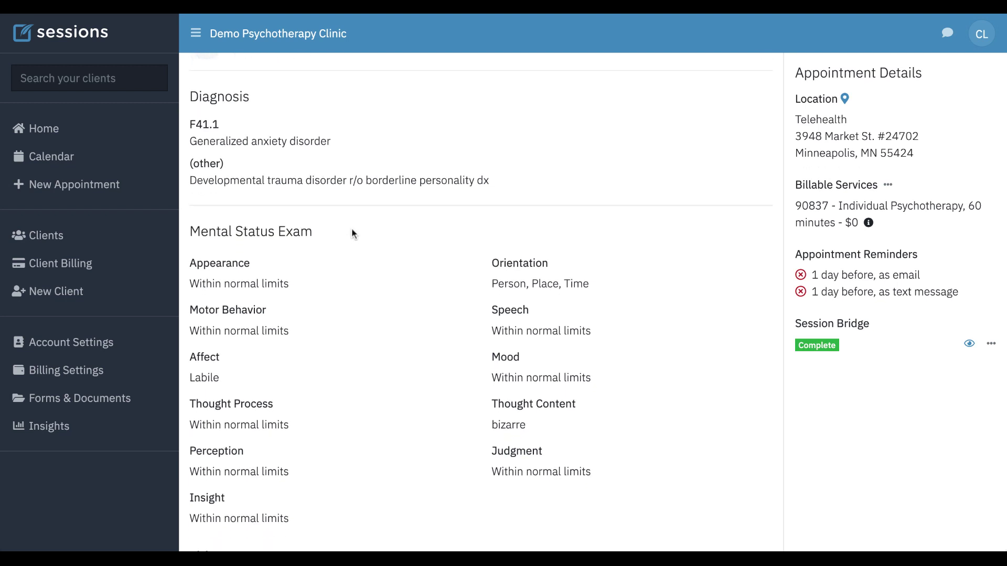
pyautogui.scroll(-4, 351, 234)
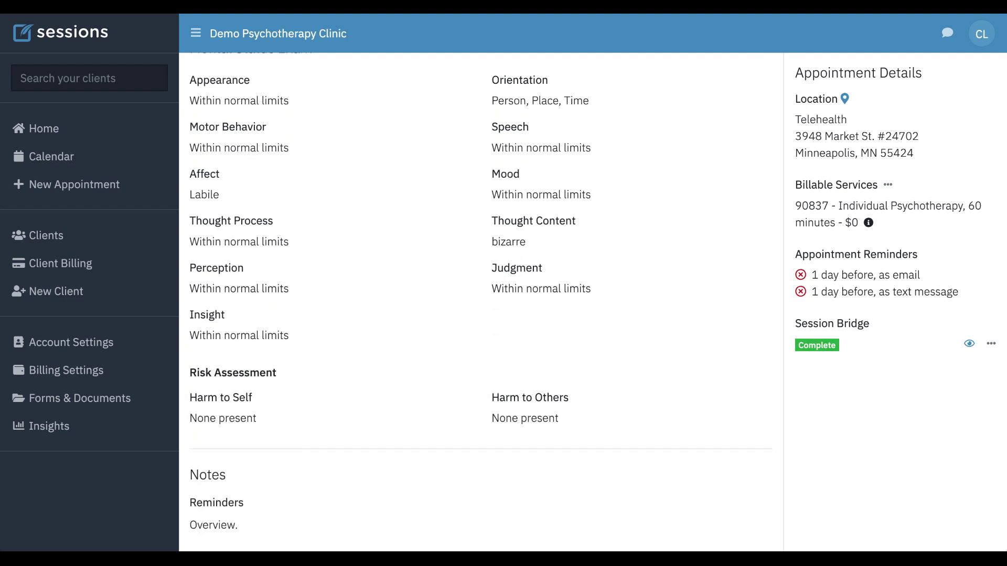
pyautogui.scroll(-4, 480, 300)
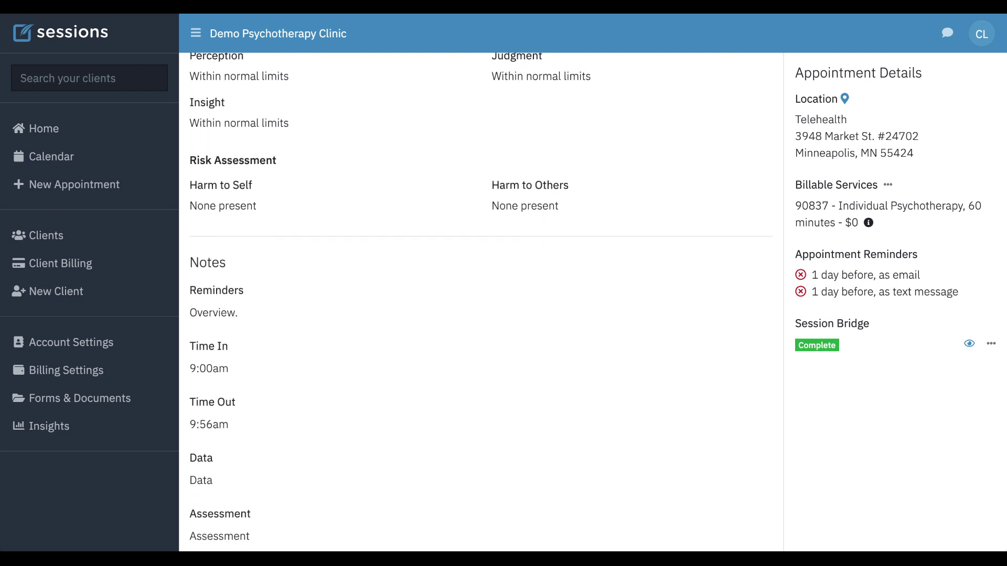
pyautogui.scroll(-9, 480, 303)
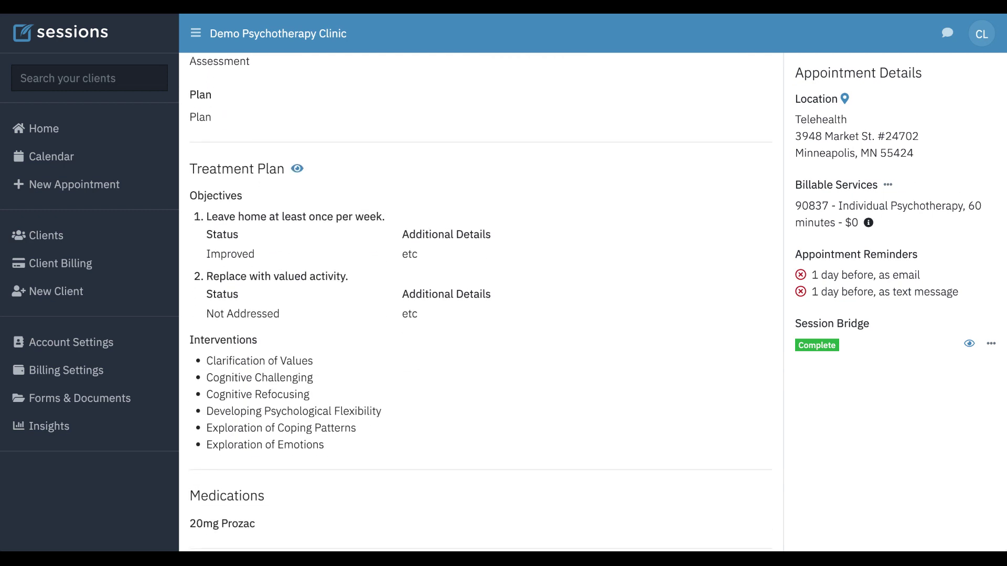
pyautogui.scroll(-2, 480, 303)
pyautogui.scroll(8, 480, 304)
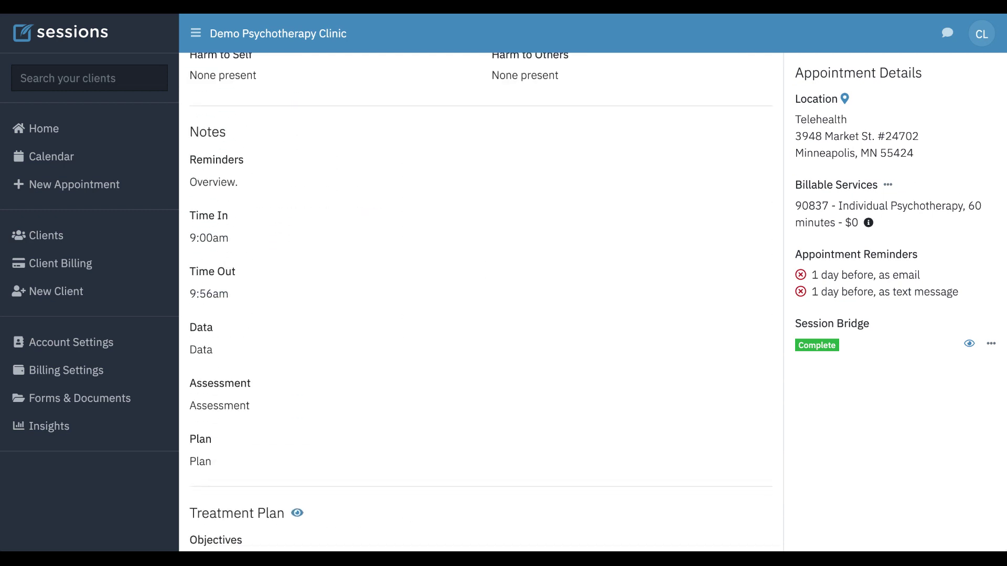
pyautogui.scroll(-1, 245, 134)
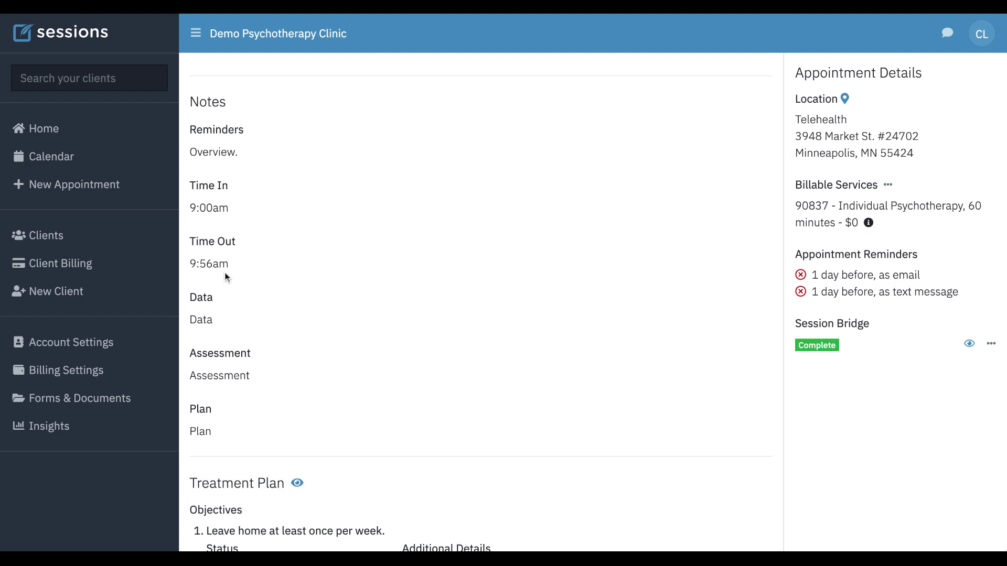
# Step: In Forms & Documents, open the DAP Note template to look it over
pyautogui.click(81, 401)
pyautogui.scroll(-12, 336, 336)
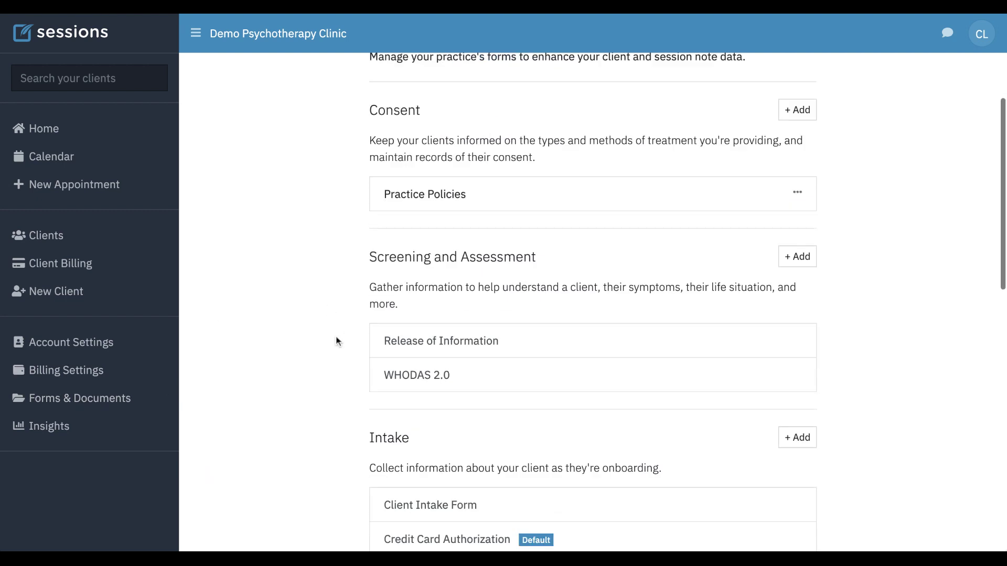
pyautogui.scroll(-1, 338, 342)
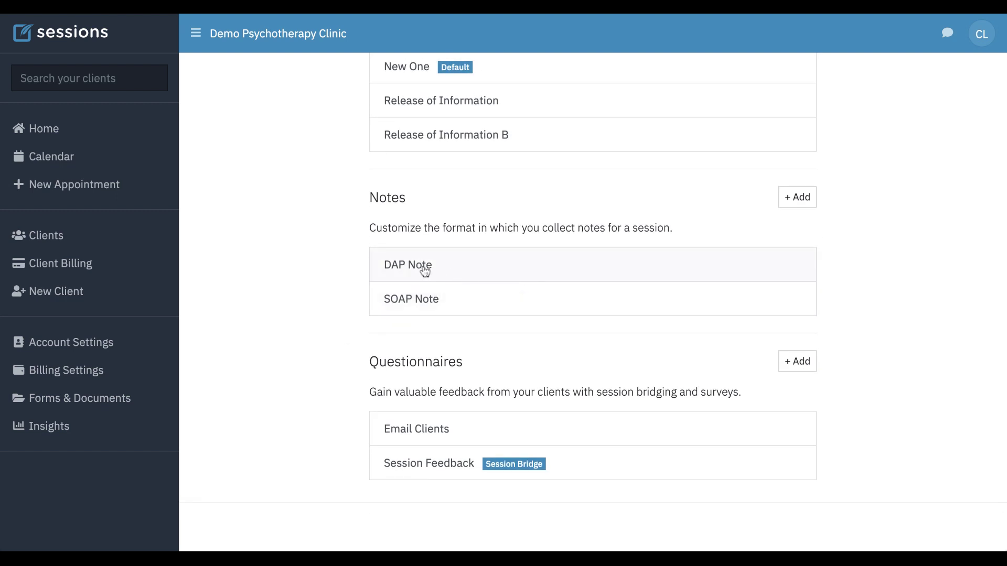
pyautogui.click(464, 270)
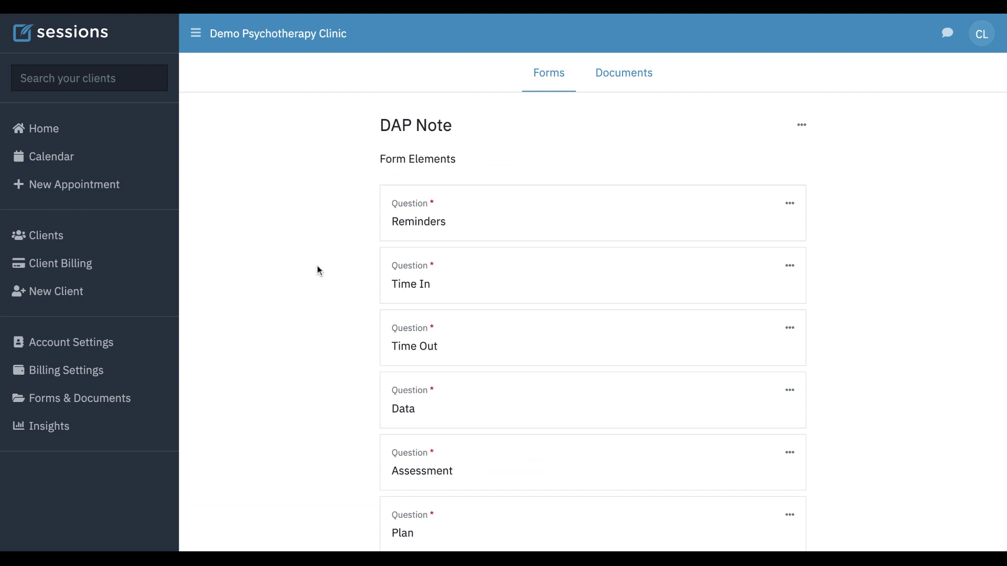
pyautogui.scroll(-3, 317, 270)
pyautogui.scroll(3, 346, 262)
# Step: Return to the forms list and open the SOAP Note template
pyautogui.hotkey('alt', 'Left')
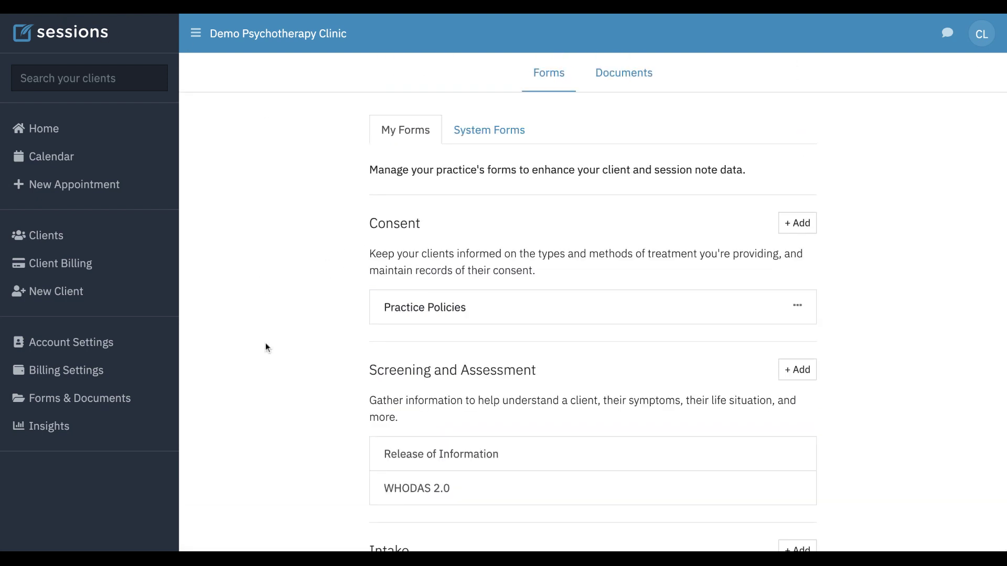
pyautogui.scroll(-10, 266, 342)
pyautogui.scroll(-3, 266, 342)
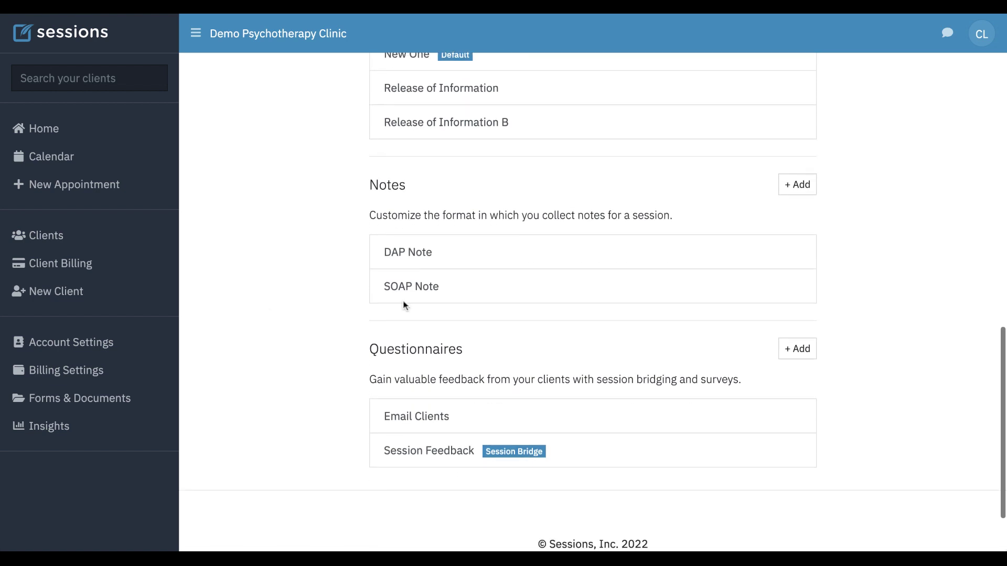
pyautogui.click(492, 297)
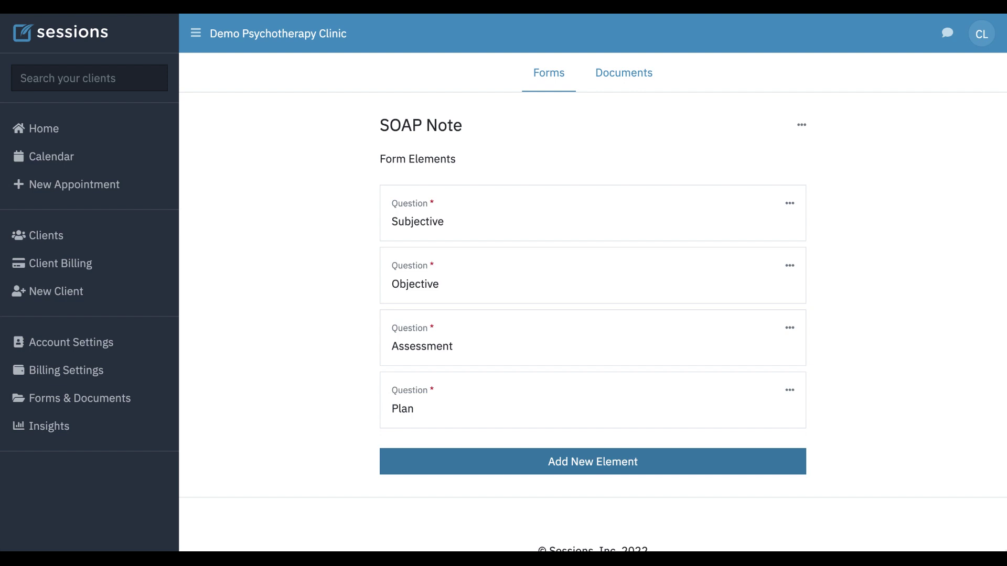
# Step: Add a new Standard Text Input element to the SOAP Note labelled 'Time In'
pyautogui.click(611, 468)
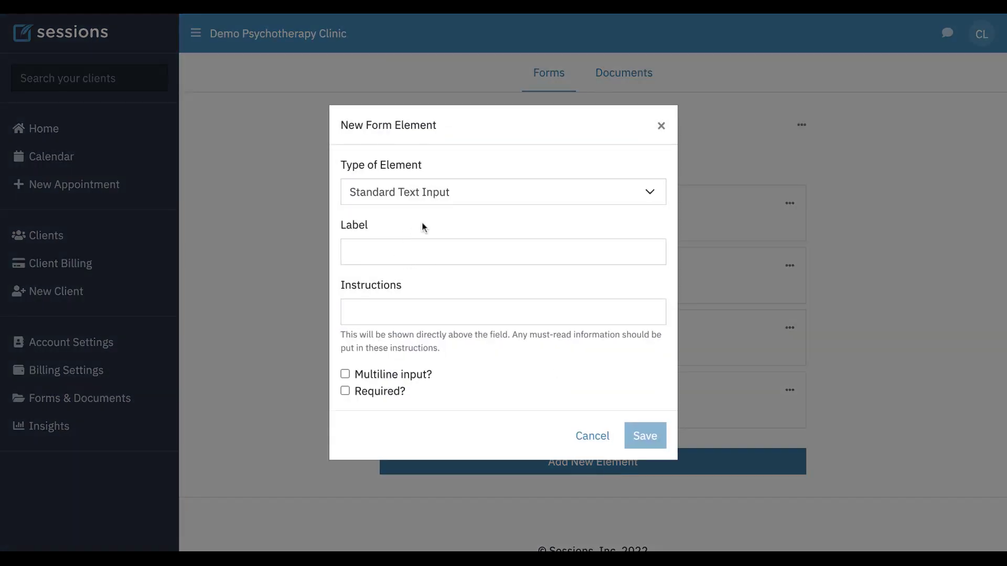
pyautogui.click(450, 198)
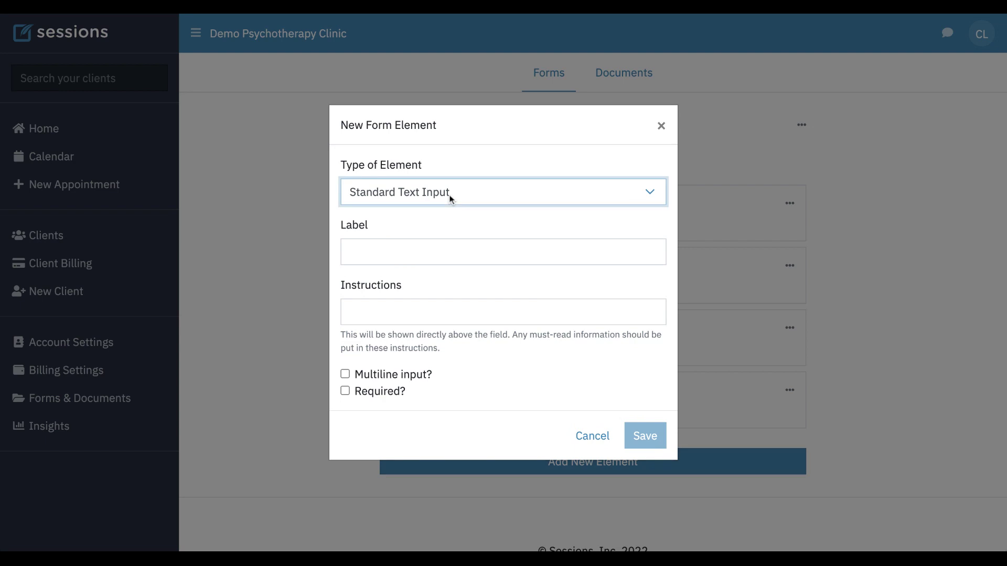
pyautogui.click(403, 209)
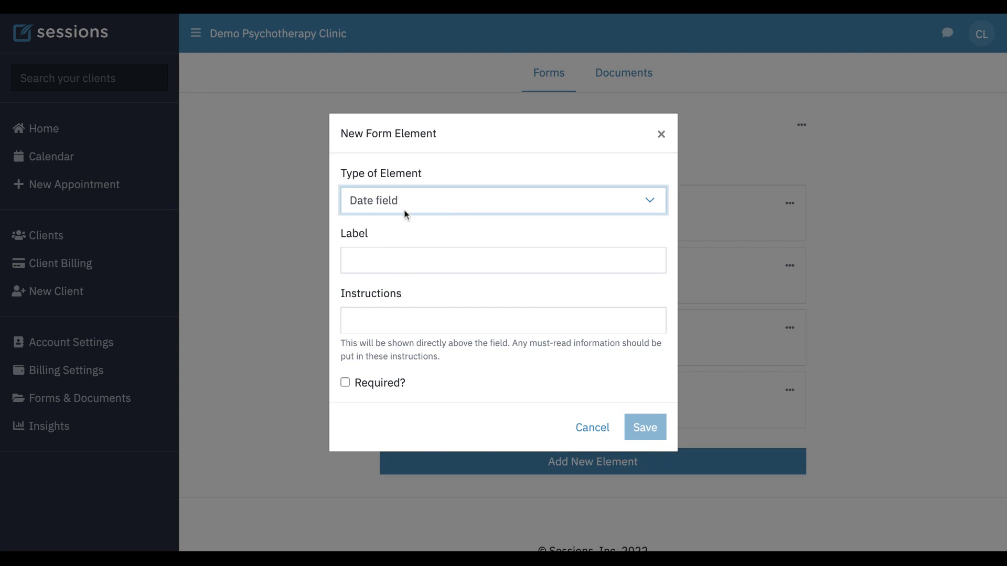
pyautogui.click(390, 259)
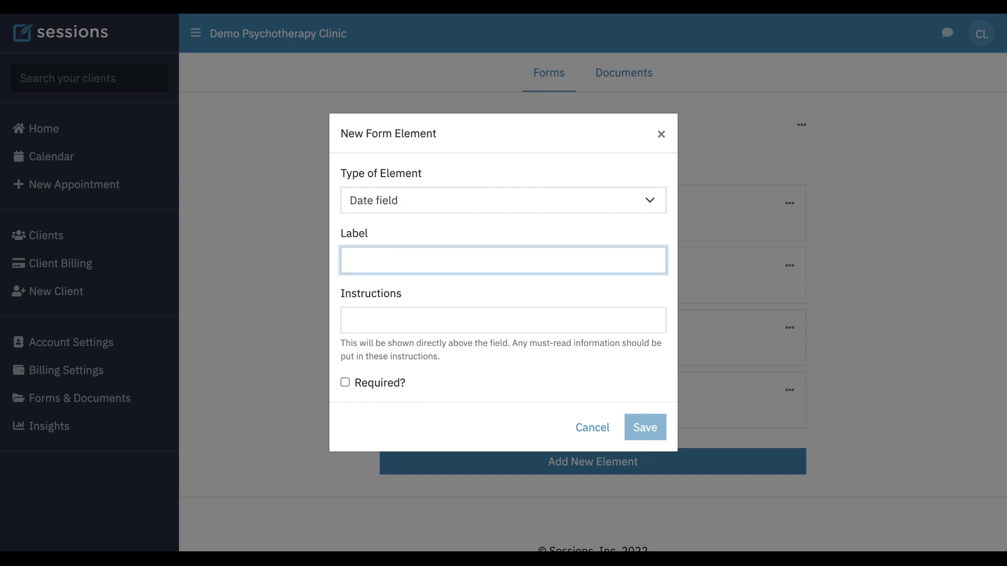
pyautogui.click(435, 205)
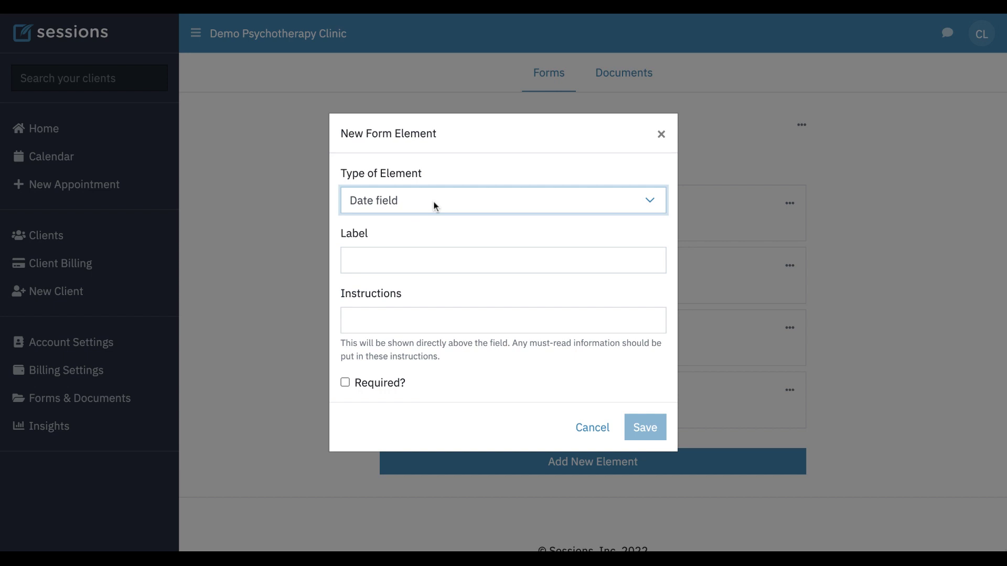
pyautogui.press('Up')
pyautogui.click(382, 256)
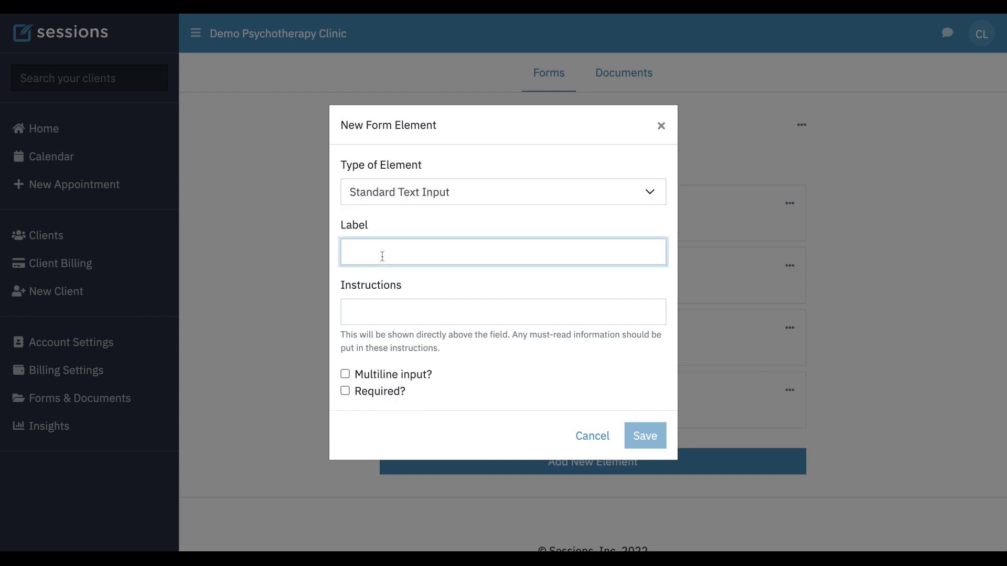
pyautogui.write('Time I')
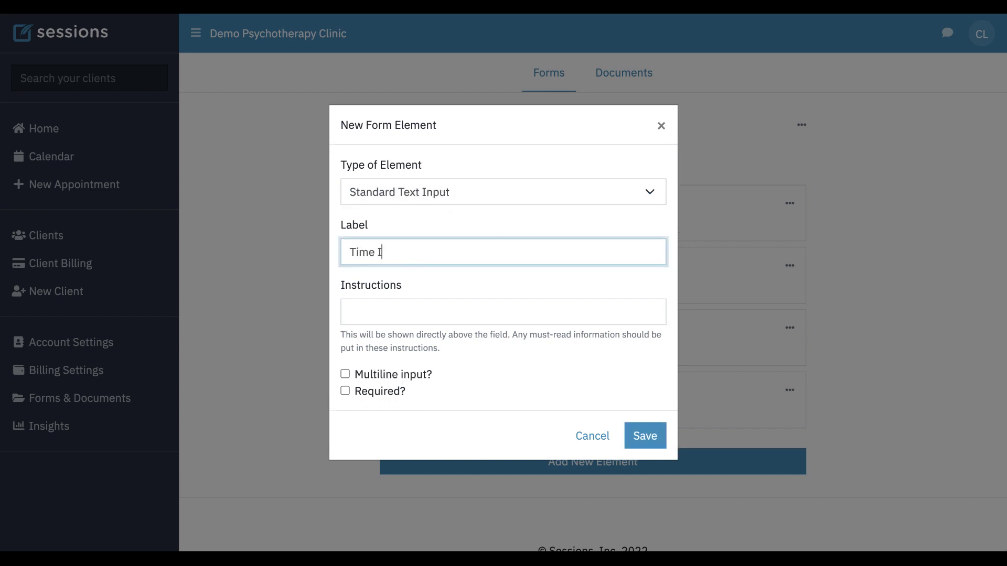
pyautogui.write('n')
# Step: Give Time In the instructions 'Enter when the session began', mark it Required, and save
pyautogui.click(388, 307)
pyautogui.write('E')
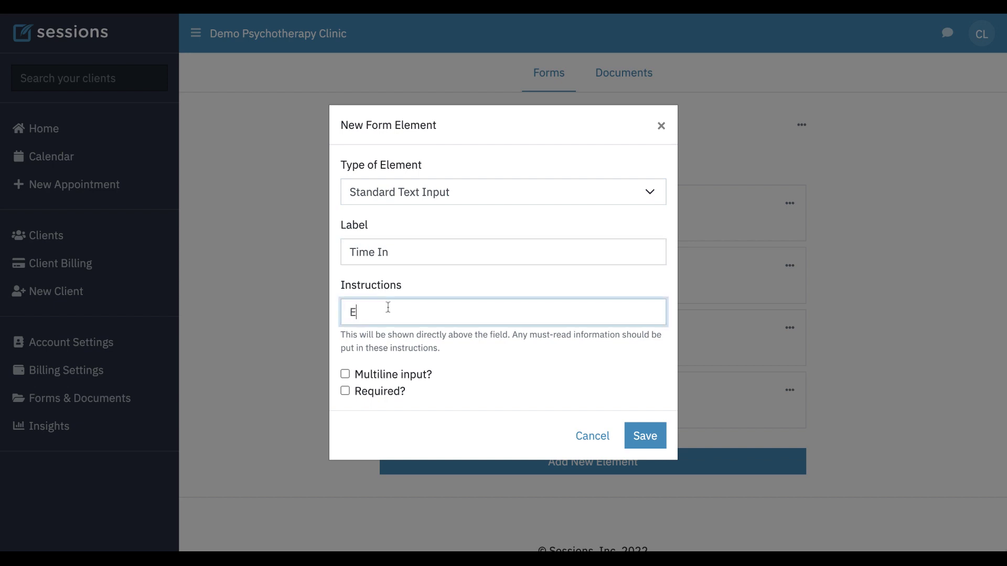
pyautogui.write('nter when he')
pyautogui.press('BackSpace')
pyautogui.write('e session')
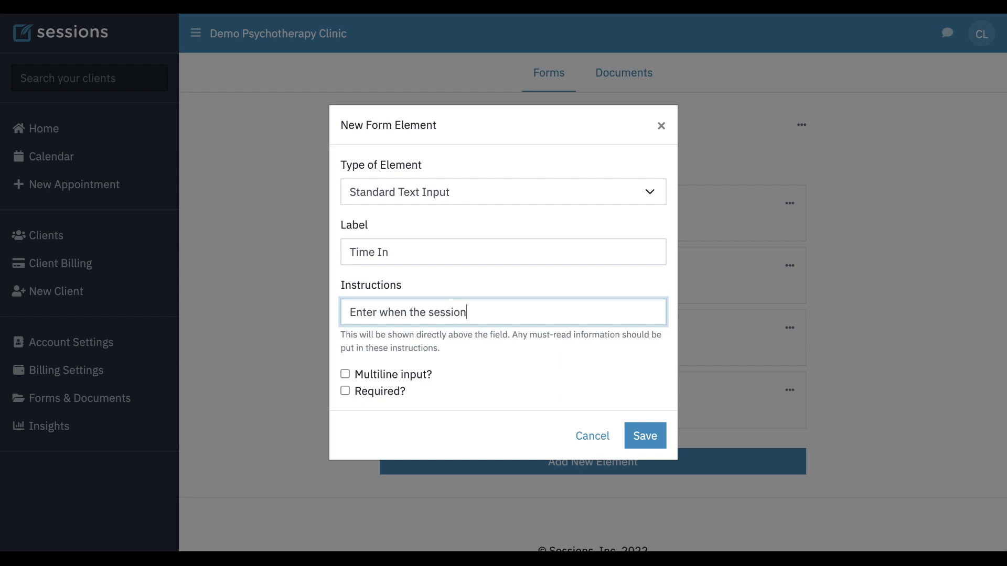
pyautogui.write(' began')
pyautogui.click(347, 394)
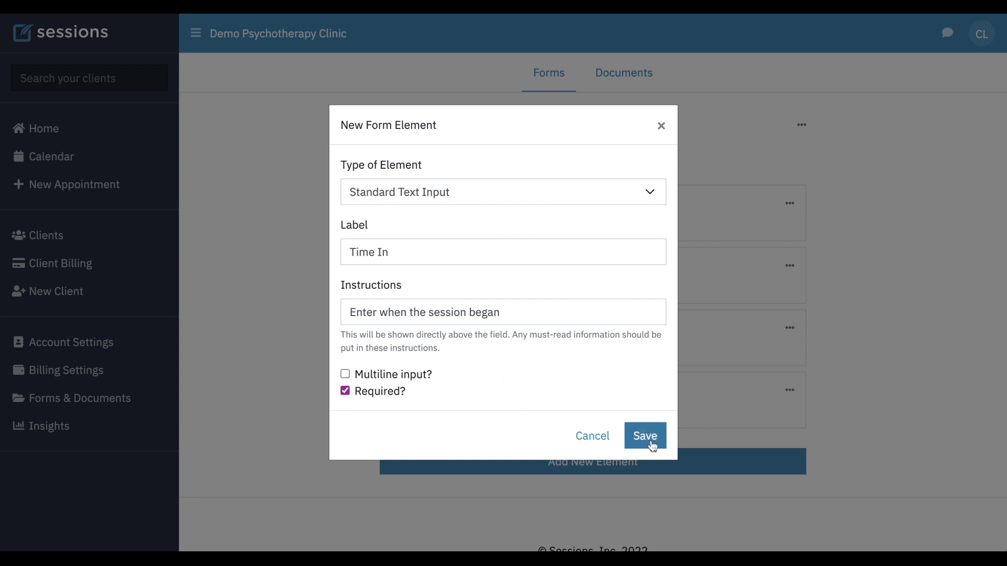
pyautogui.click(651, 444)
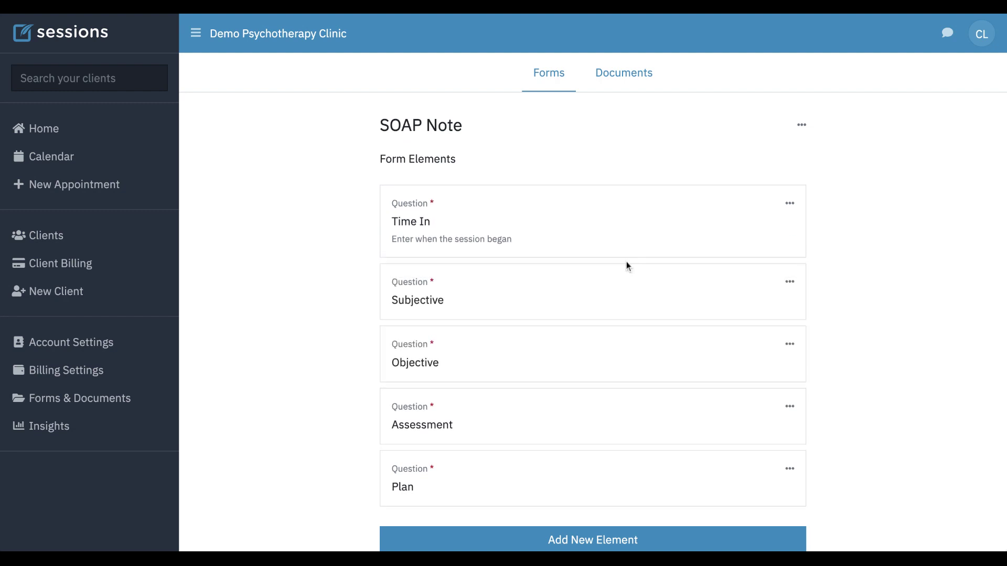
# Step: Add a required 'Time Out' question with instructions 'Enter the time the session ended' after Plan
pyautogui.click(595, 540)
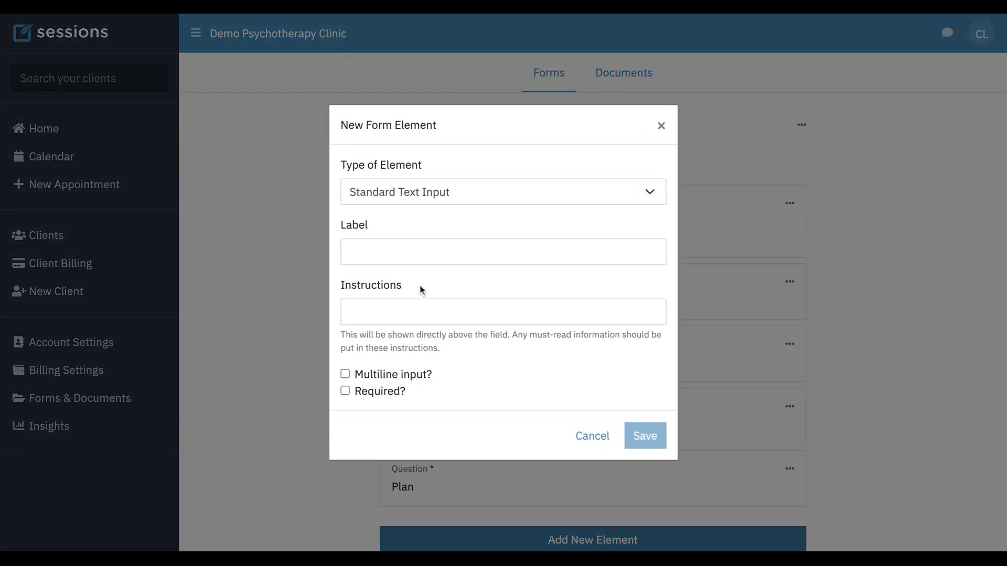
pyautogui.click(413, 250)
pyautogui.write('Time Out')
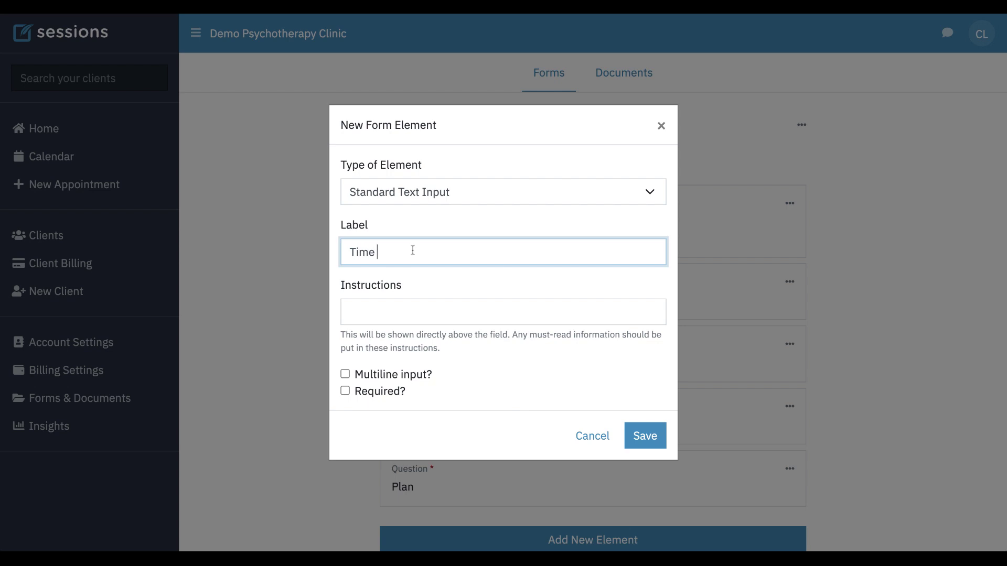
pyautogui.click(399, 311)
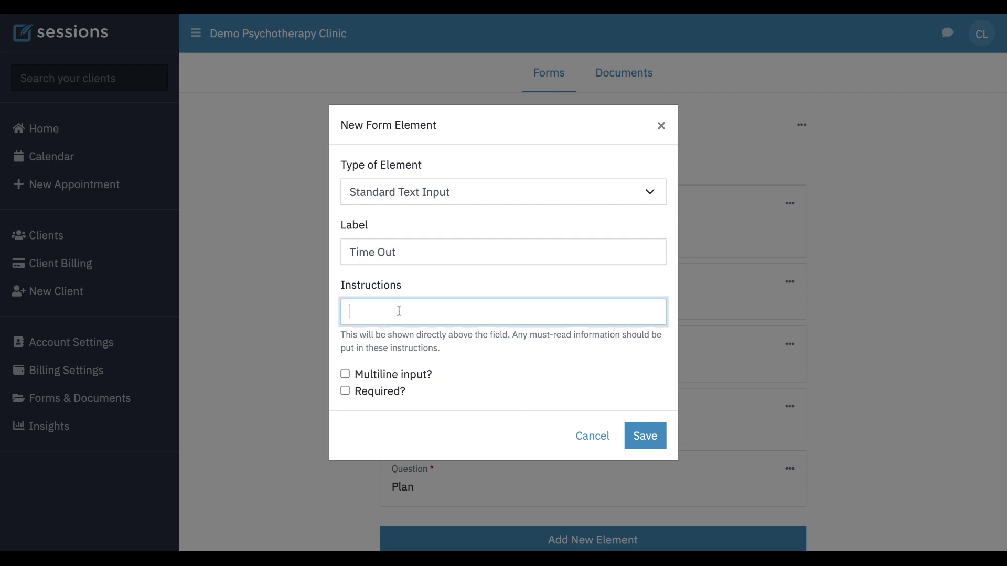
pyautogui.write('Enter the time the sessi')
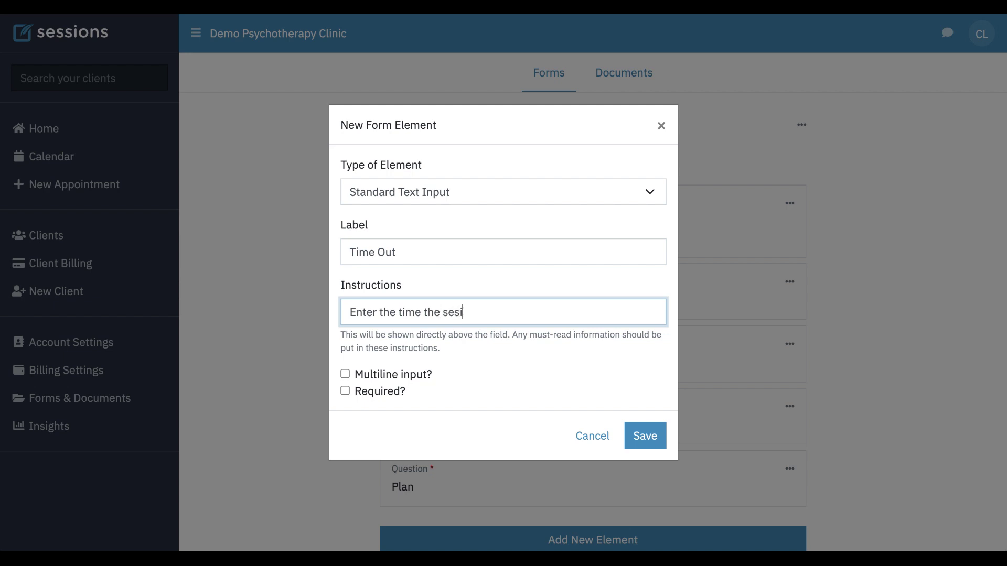
pyautogui.press('BackSpace')
pyautogui.press('BackSpace')
pyautogui.write('sion ended')
pyautogui.click(346, 392)
pyautogui.click(646, 436)
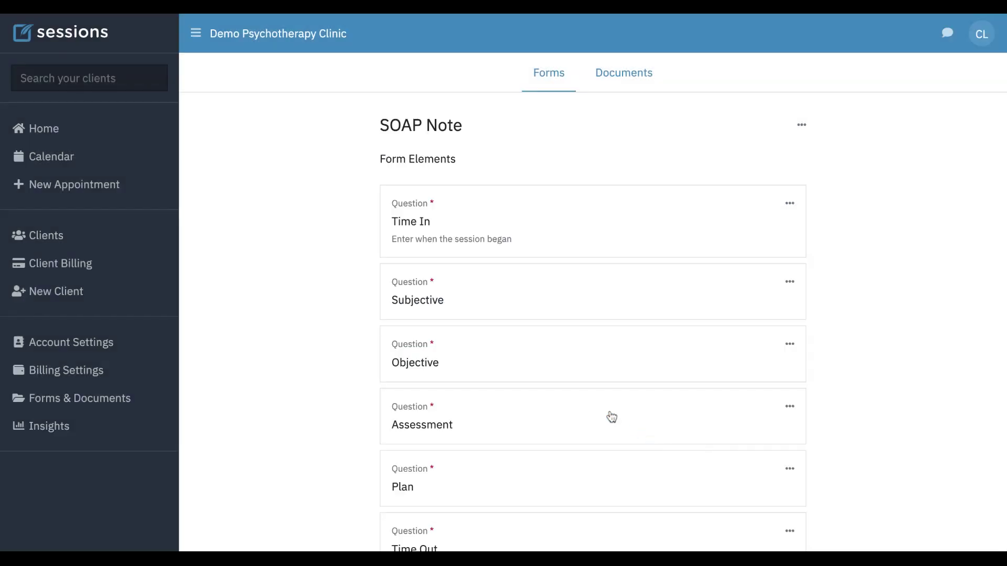
pyautogui.scroll(-2, 314, 340)
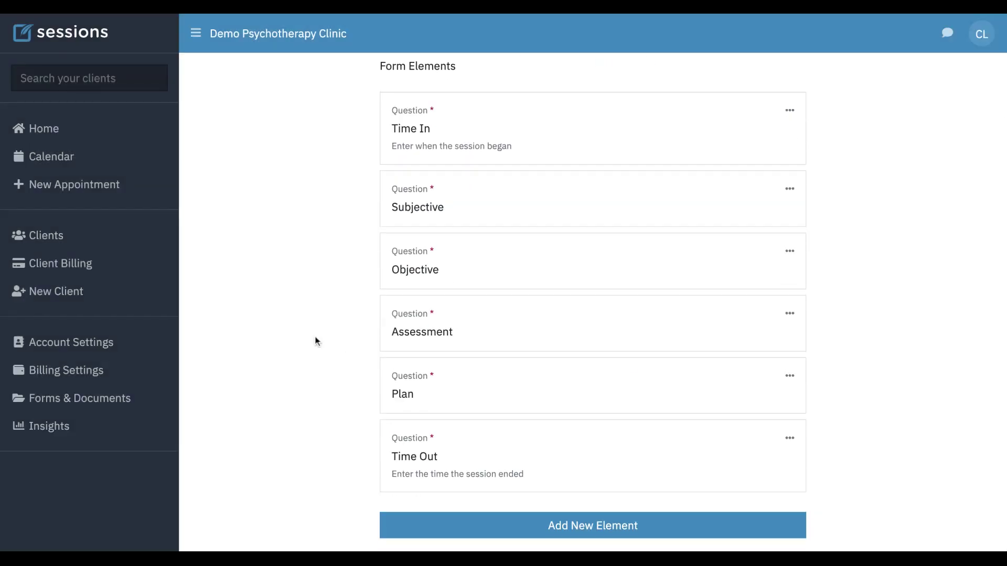
pyautogui.scroll(1, 315, 342)
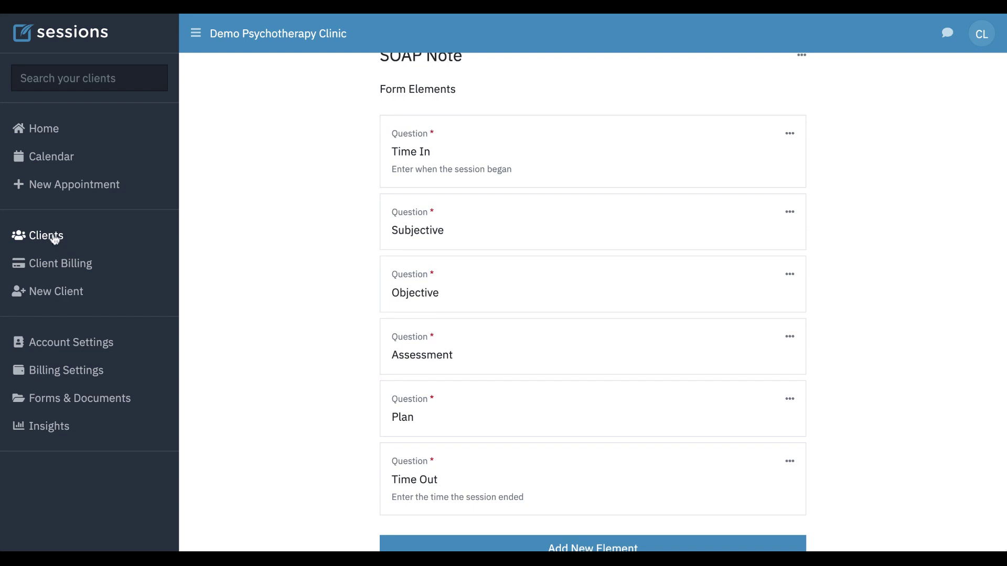
# Step: From the home dashboard, open the last Dec 11 session under Incomplete Sessions/Notes
pyautogui.click(54, 134)
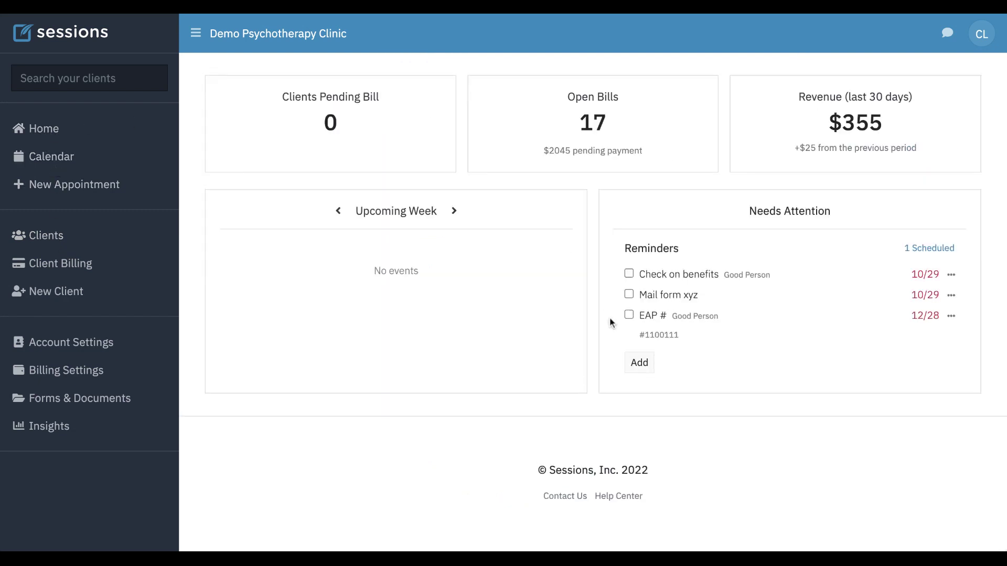
pyautogui.scroll(-3, 610, 321)
pyautogui.scroll(-5, 698, 312)
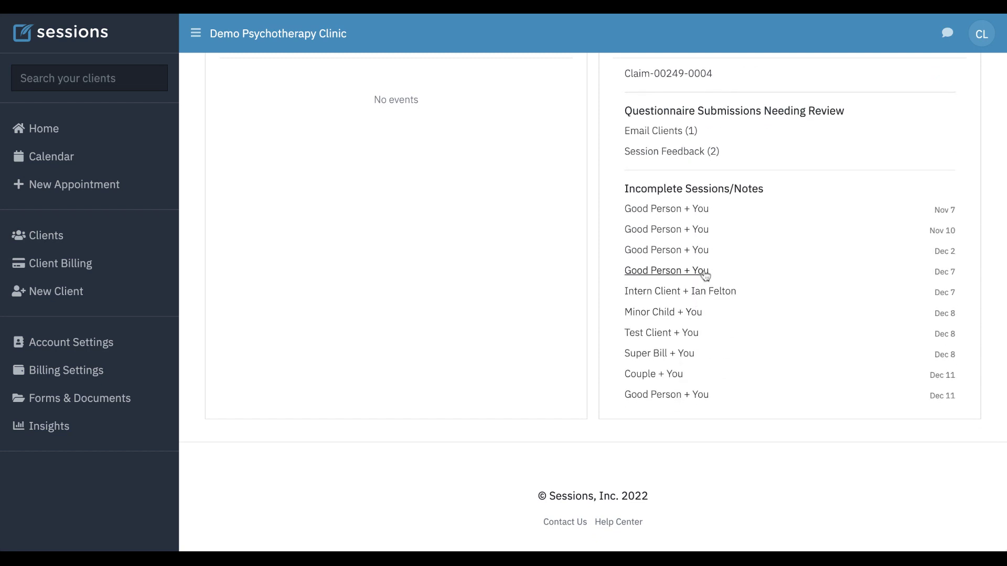
pyautogui.scroll(-1, 704, 274)
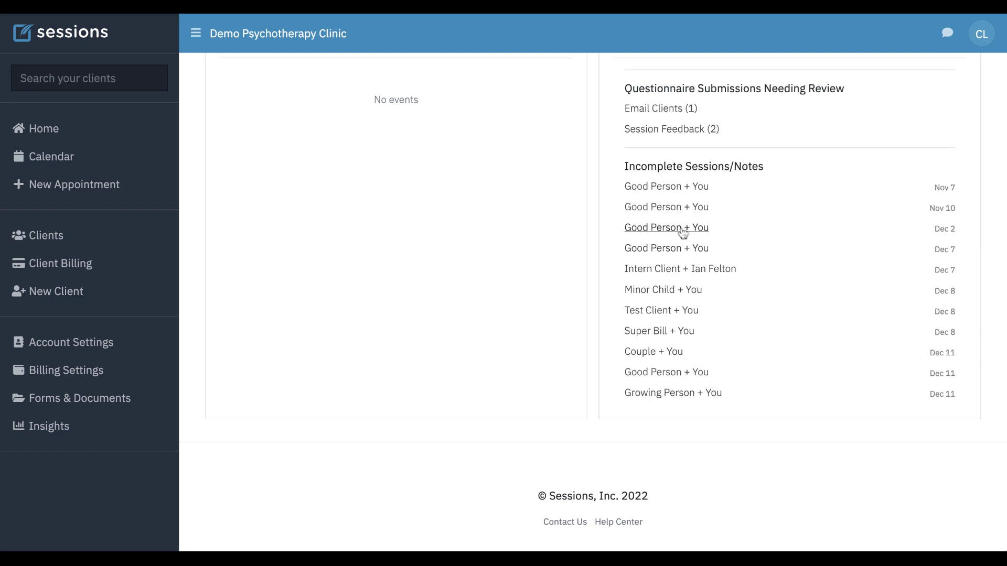
pyautogui.click(662, 394)
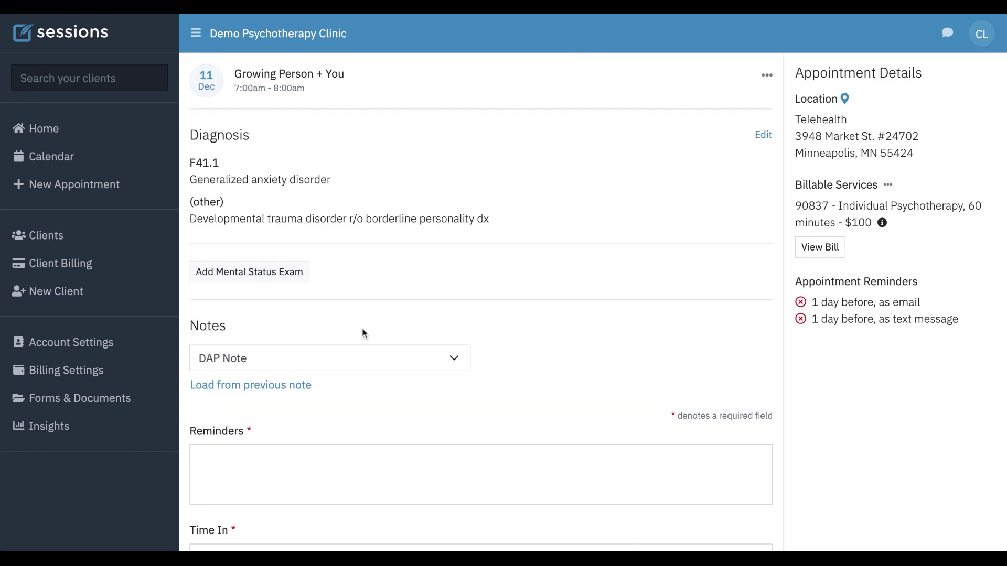
# Step: Switch the session's note to the SOAP Note template and review its empty Time In and Time Out fields
pyautogui.click(293, 362)
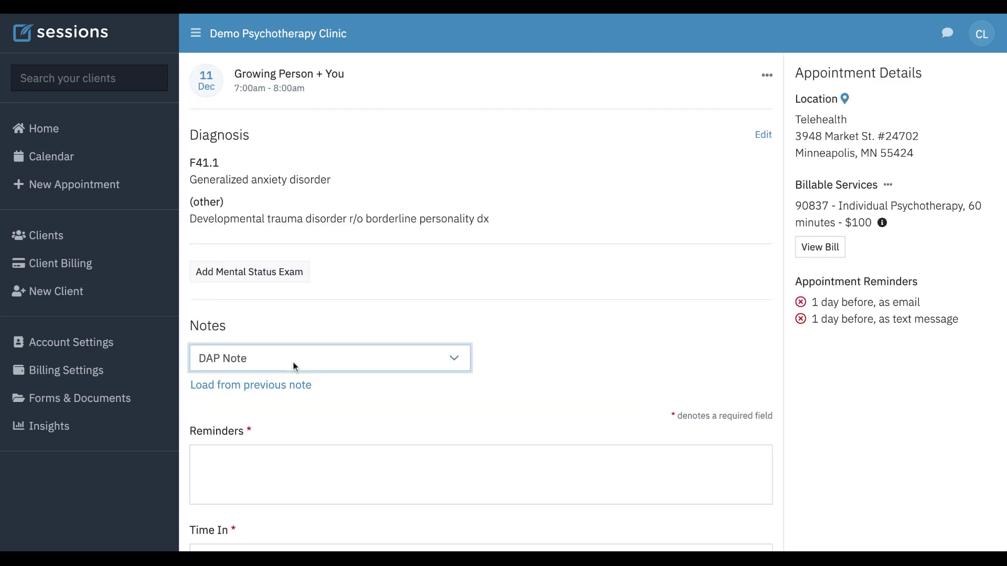
pyautogui.click(344, 344)
pyautogui.scroll(-2, 456, 346)
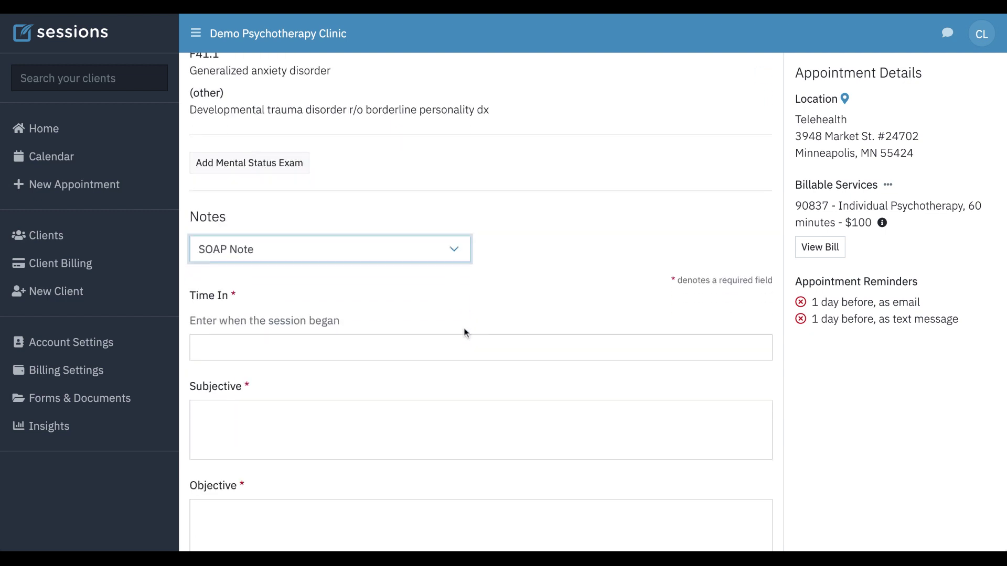
pyautogui.scroll(-2, 465, 332)
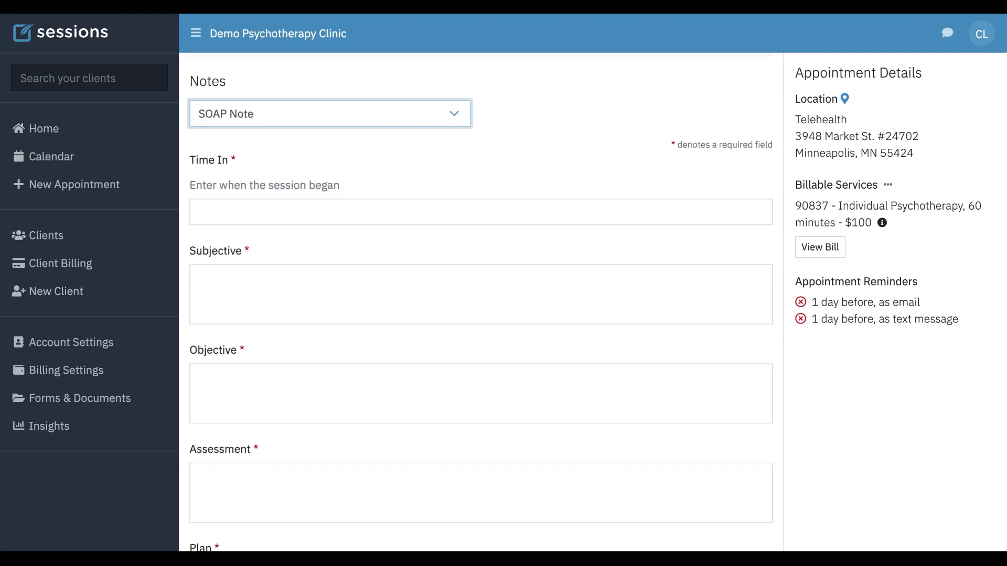
pyautogui.scroll(-4, 481, 303)
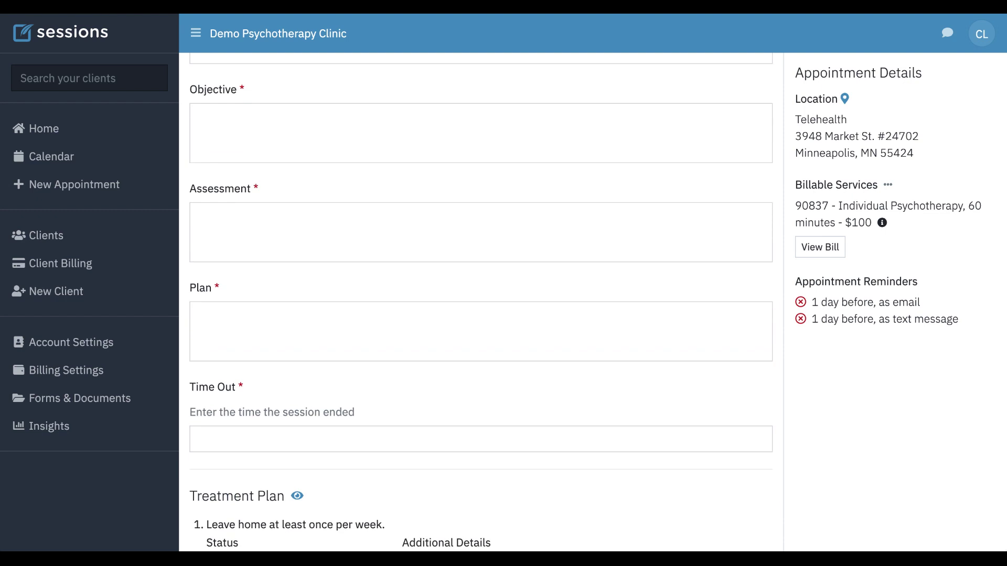
pyautogui.scroll(5, 301, 404)
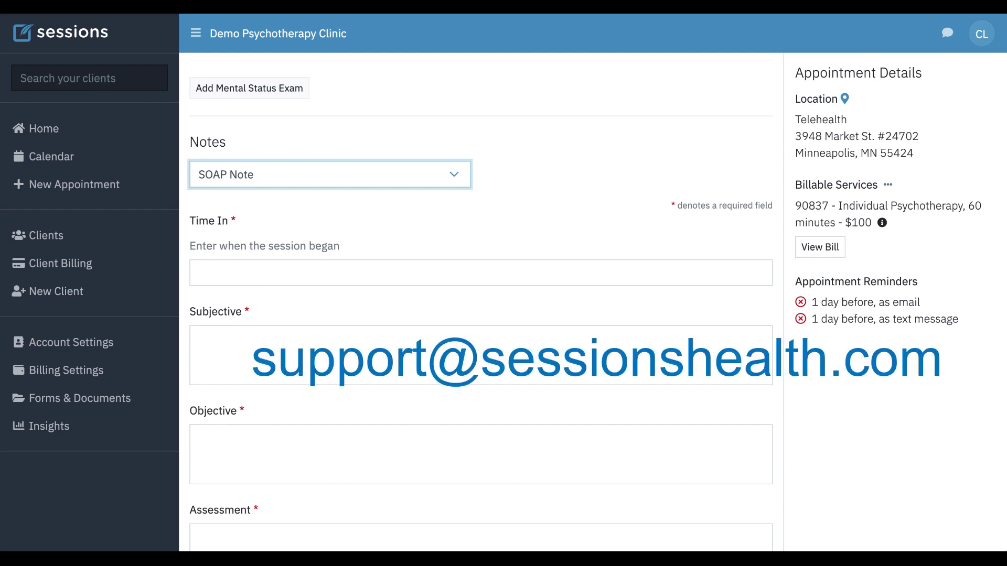
pyautogui.scroll(3, 481, 303)
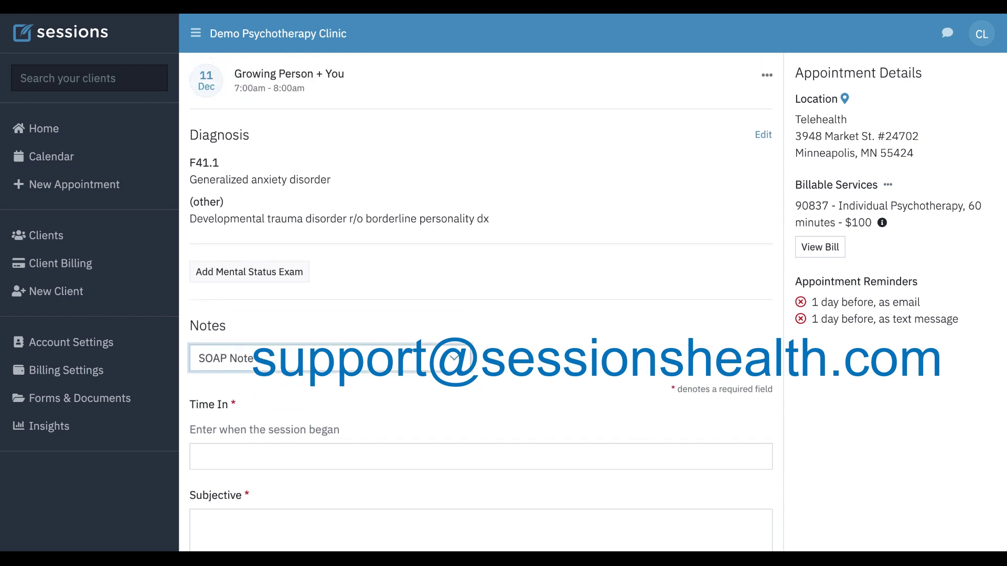